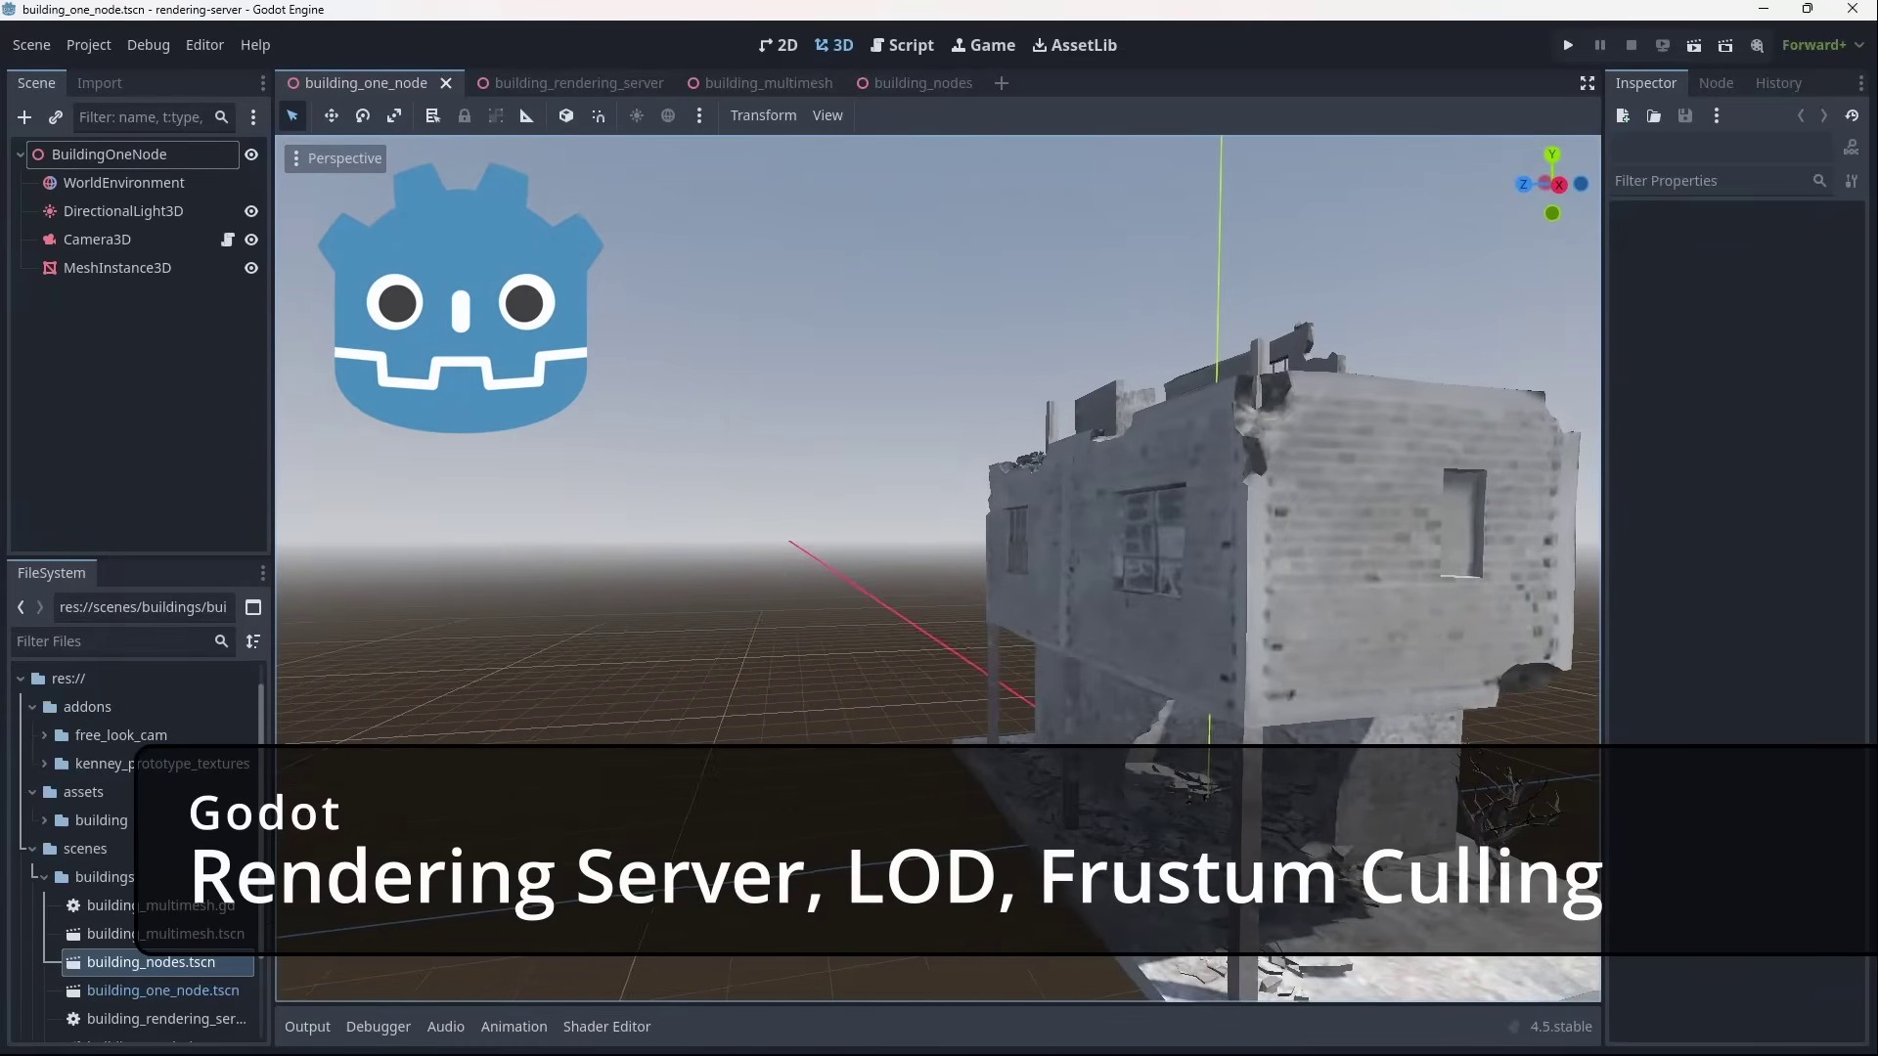
Step: Examine the ruined building in the building_one_node scene up close from several sides
key(w)
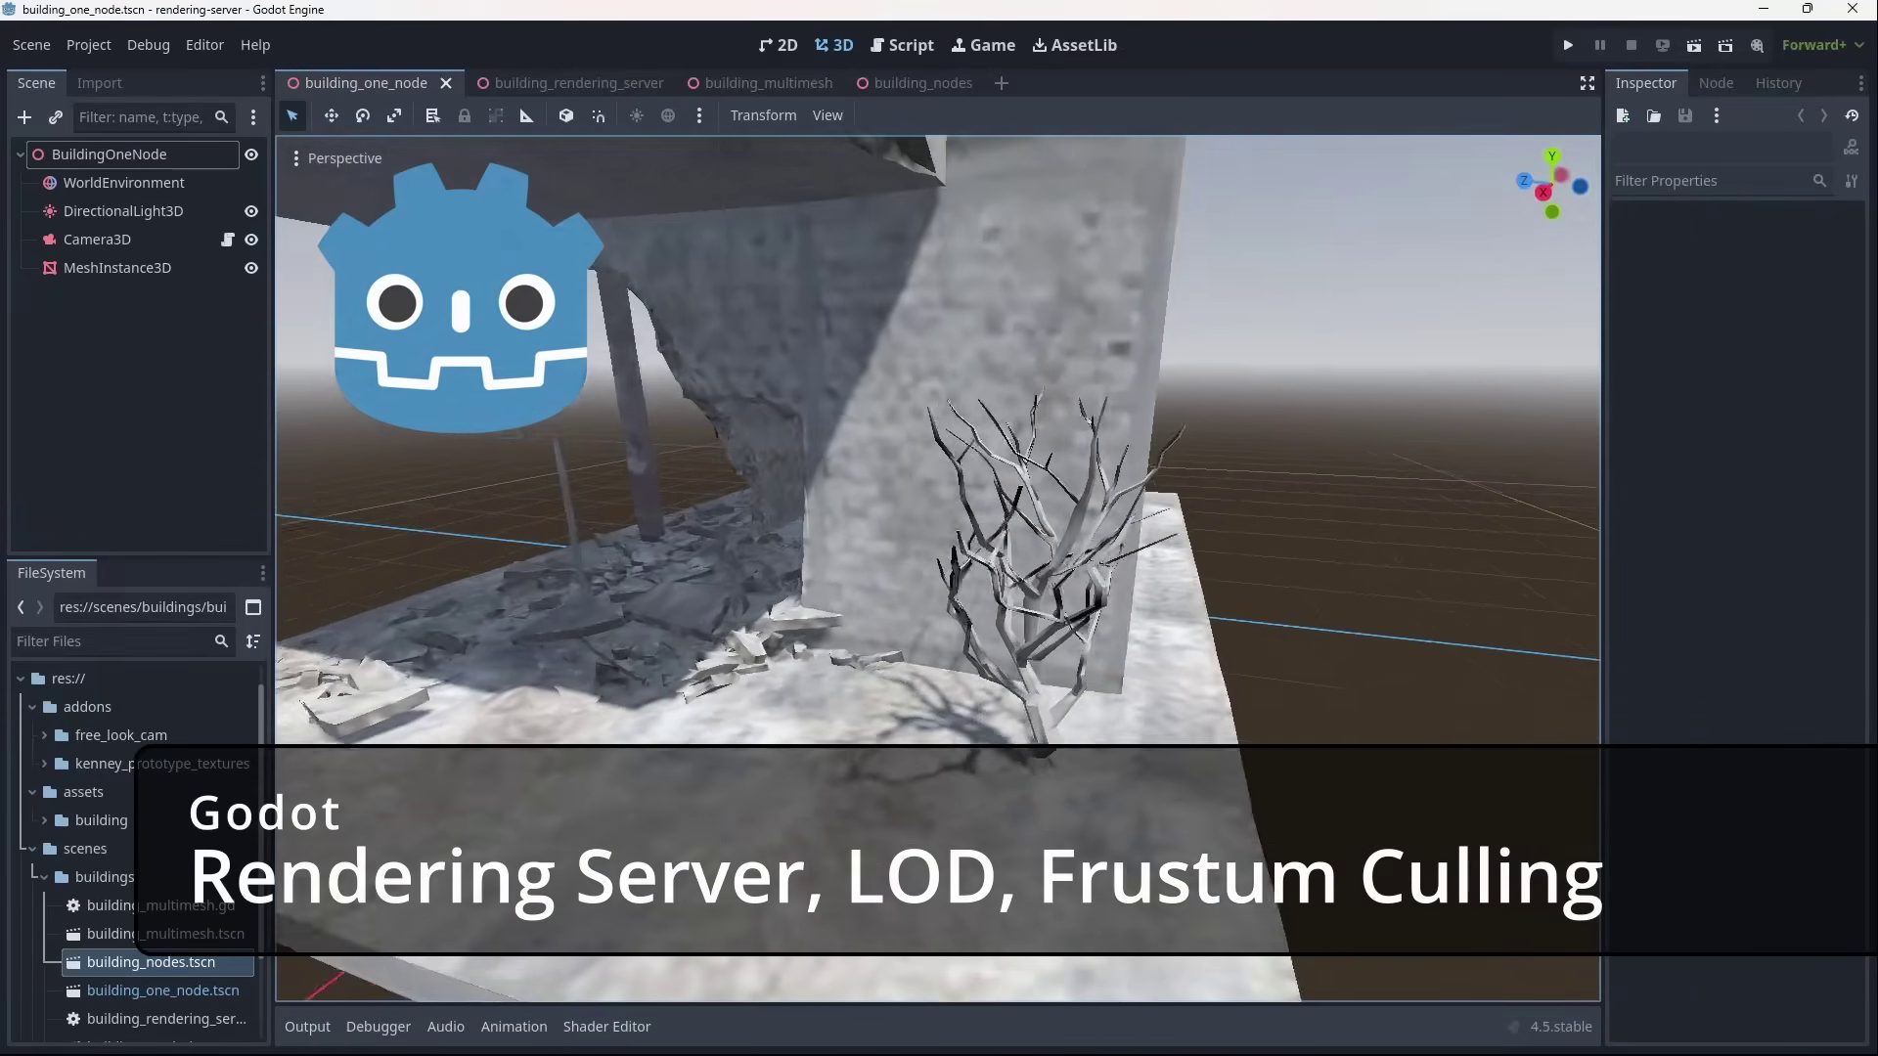
key(d)
key(s)
key(w)
key(a)
key(s)
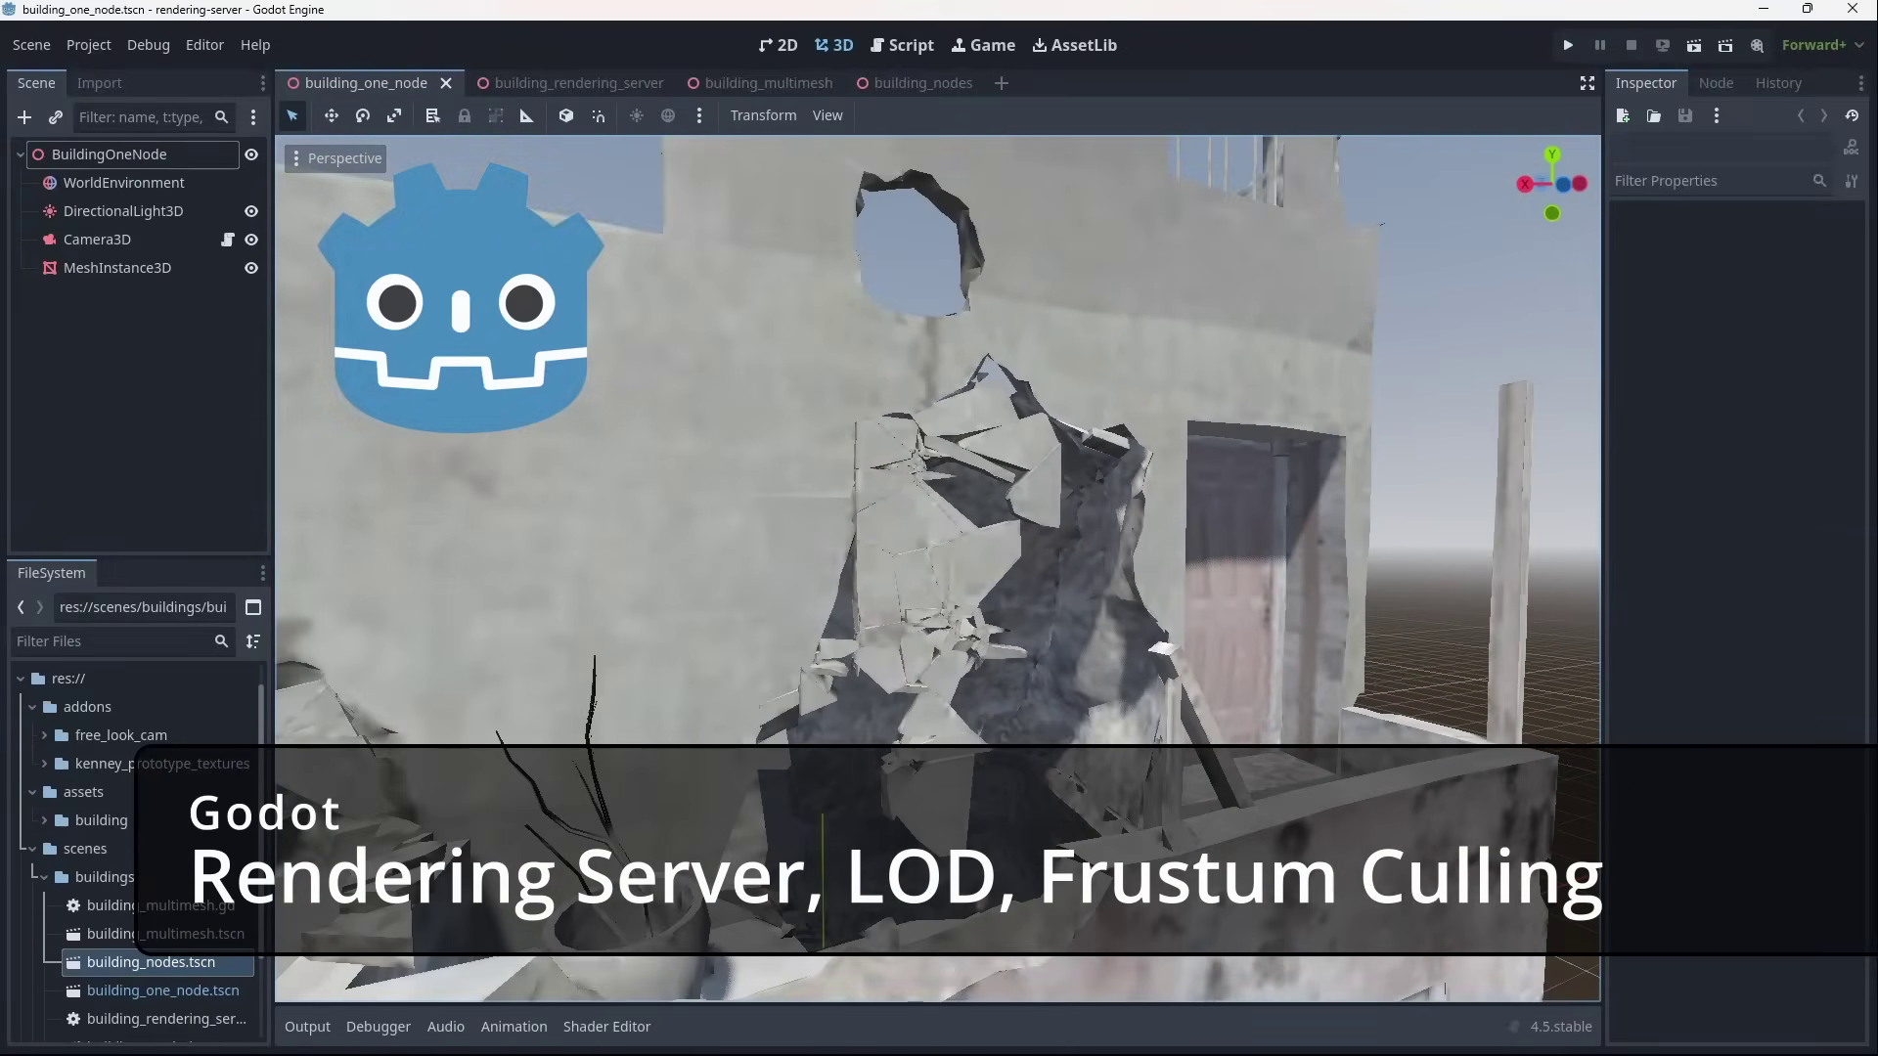
key(s)
key(a)
key(w)
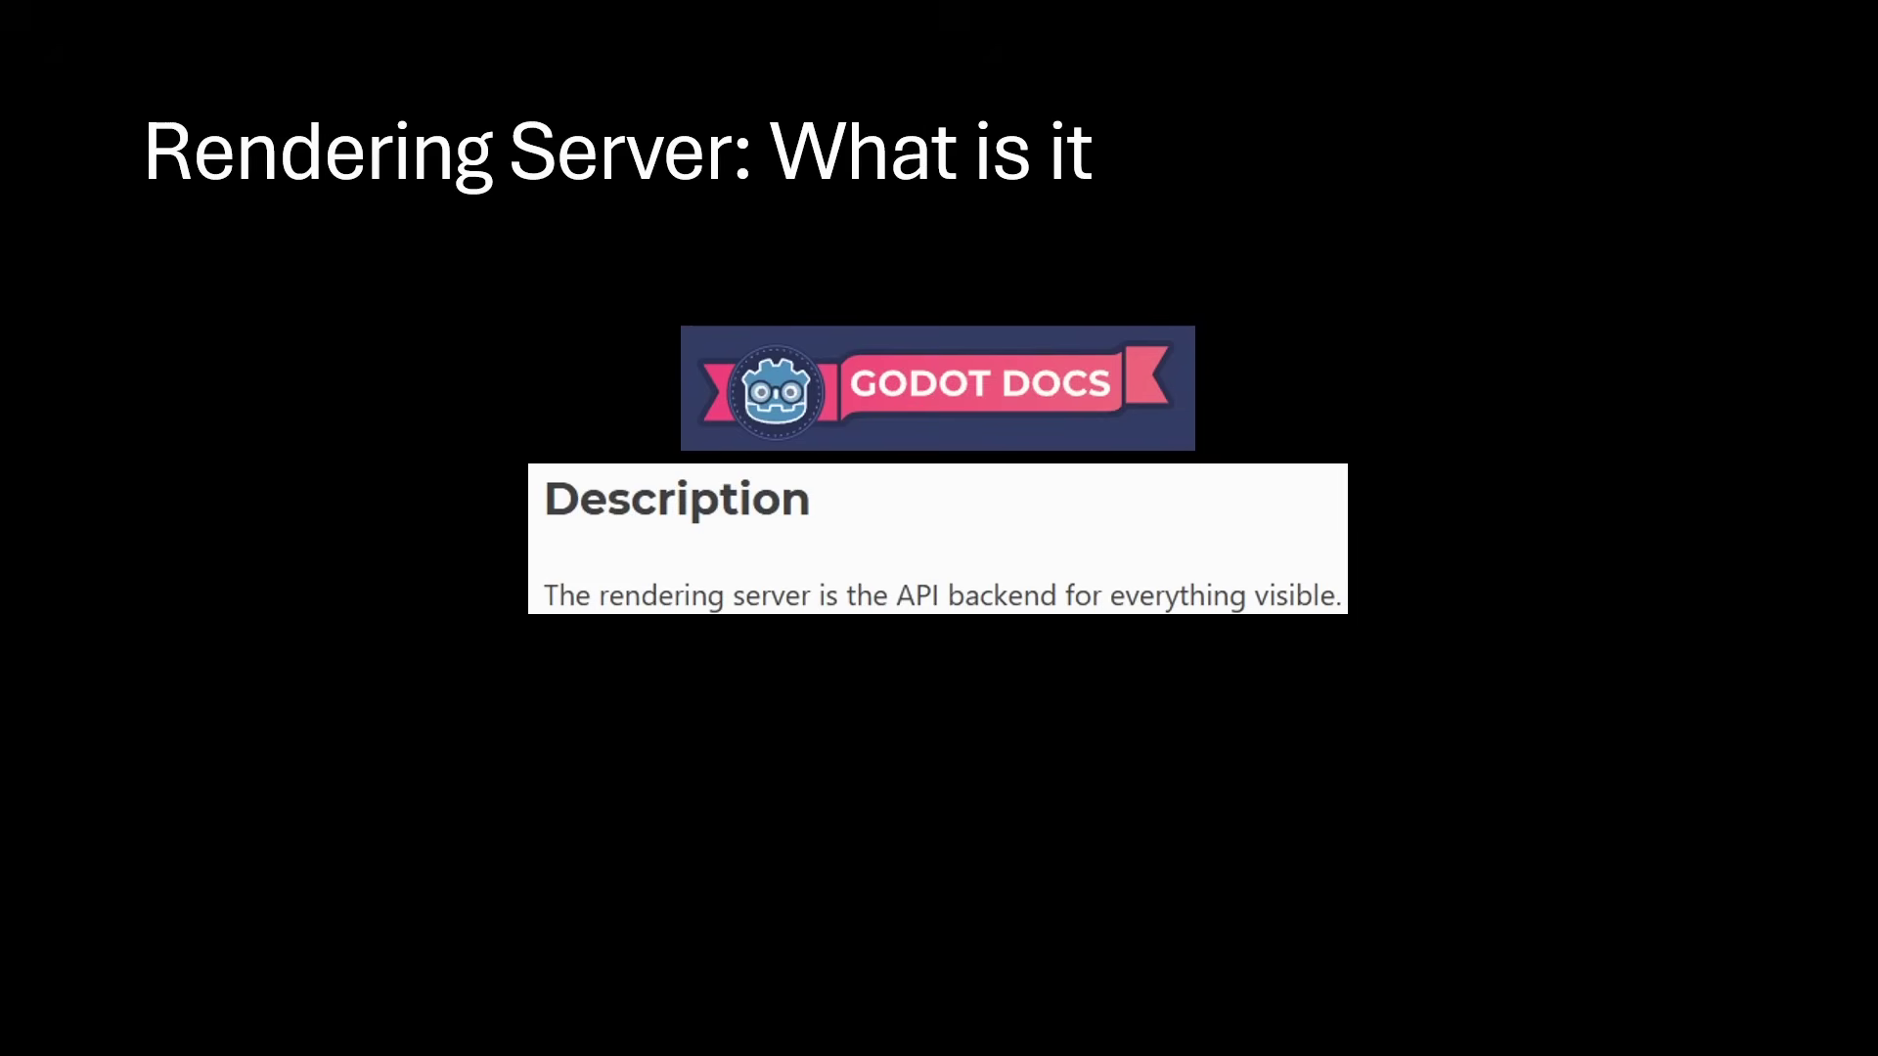
click(1631, 427)
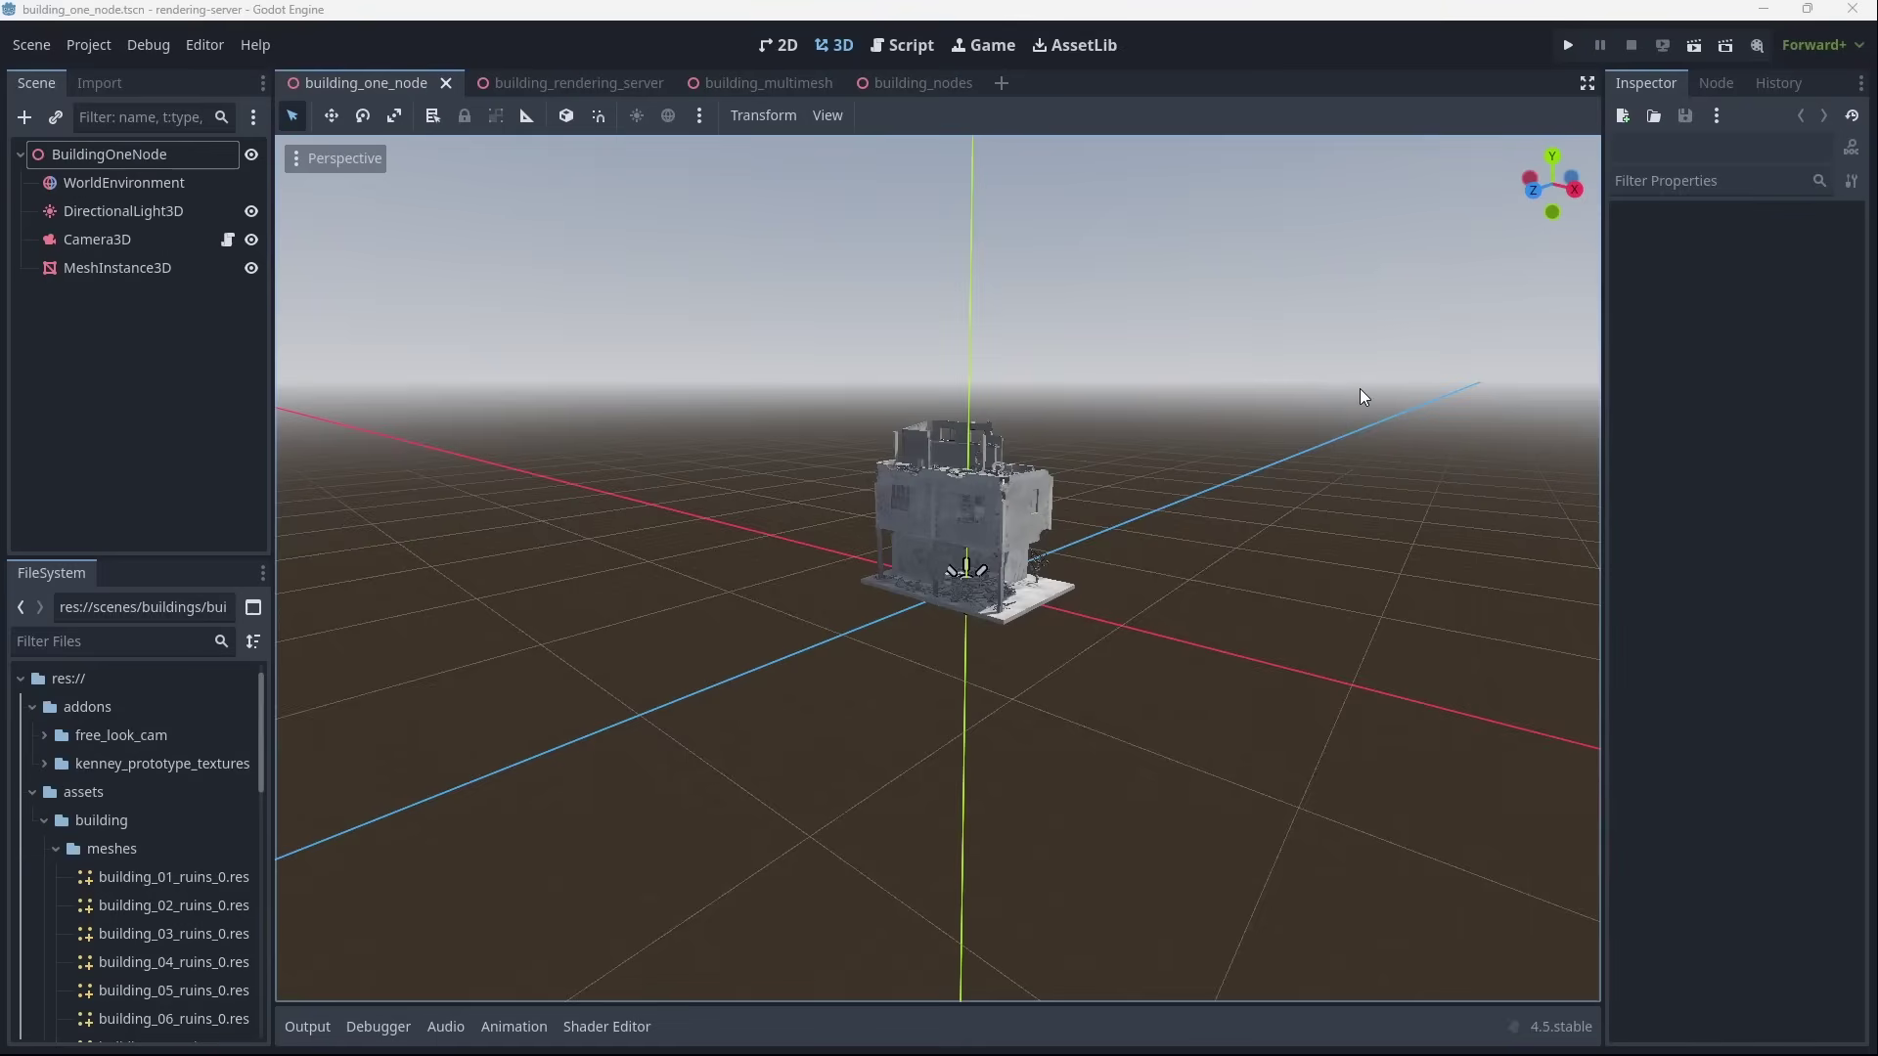
Step: Collapse the meshes folder and its parent building folder under assets
click(55, 847)
click(44, 828)
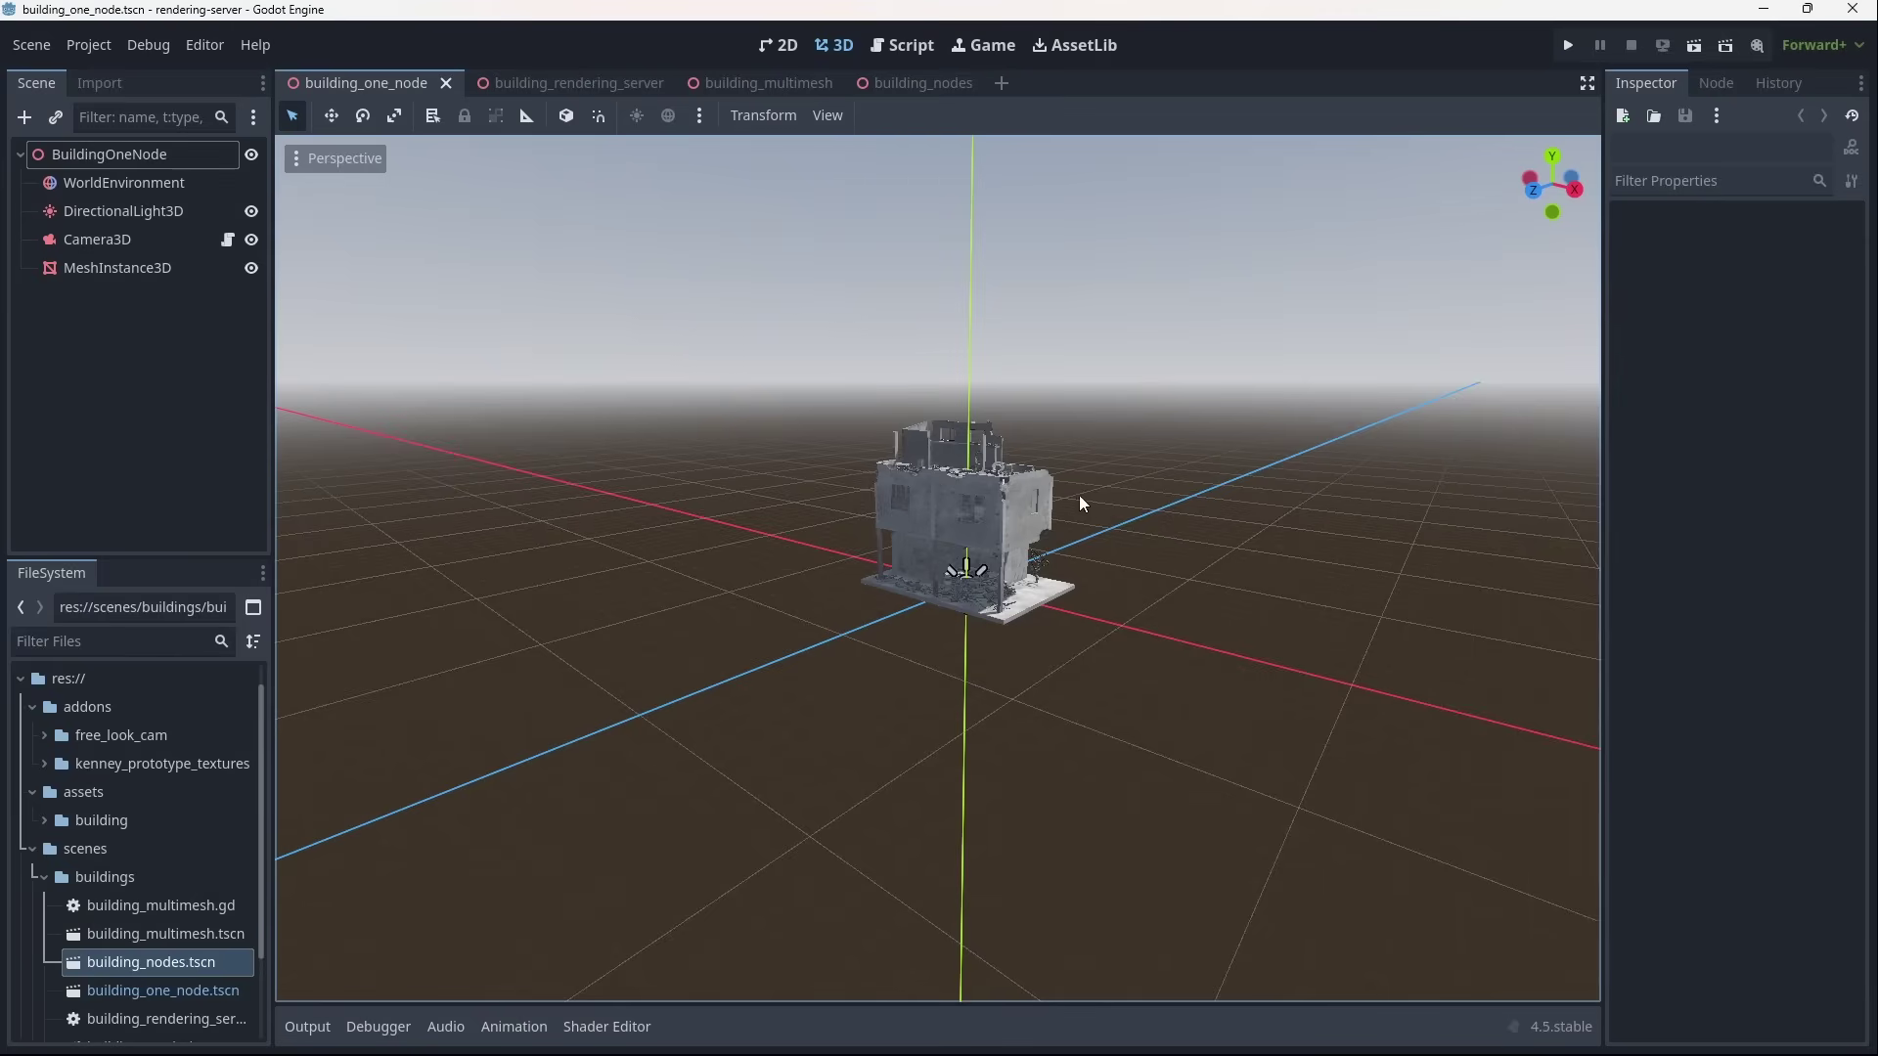
Step: Fly around the single ruined building to examine its walls, rubble and details from different distances
right_drag(1085, 507, 841, 621)
key(w)
key(w)
key(d)
key(s)
key(d)
key(w)
key(a)
key(s)
key(a)
key(d)
key(w)
right_drag(1086, 543, 1135, 529)
key(s)
right_drag(968, 527, 1092, 539)
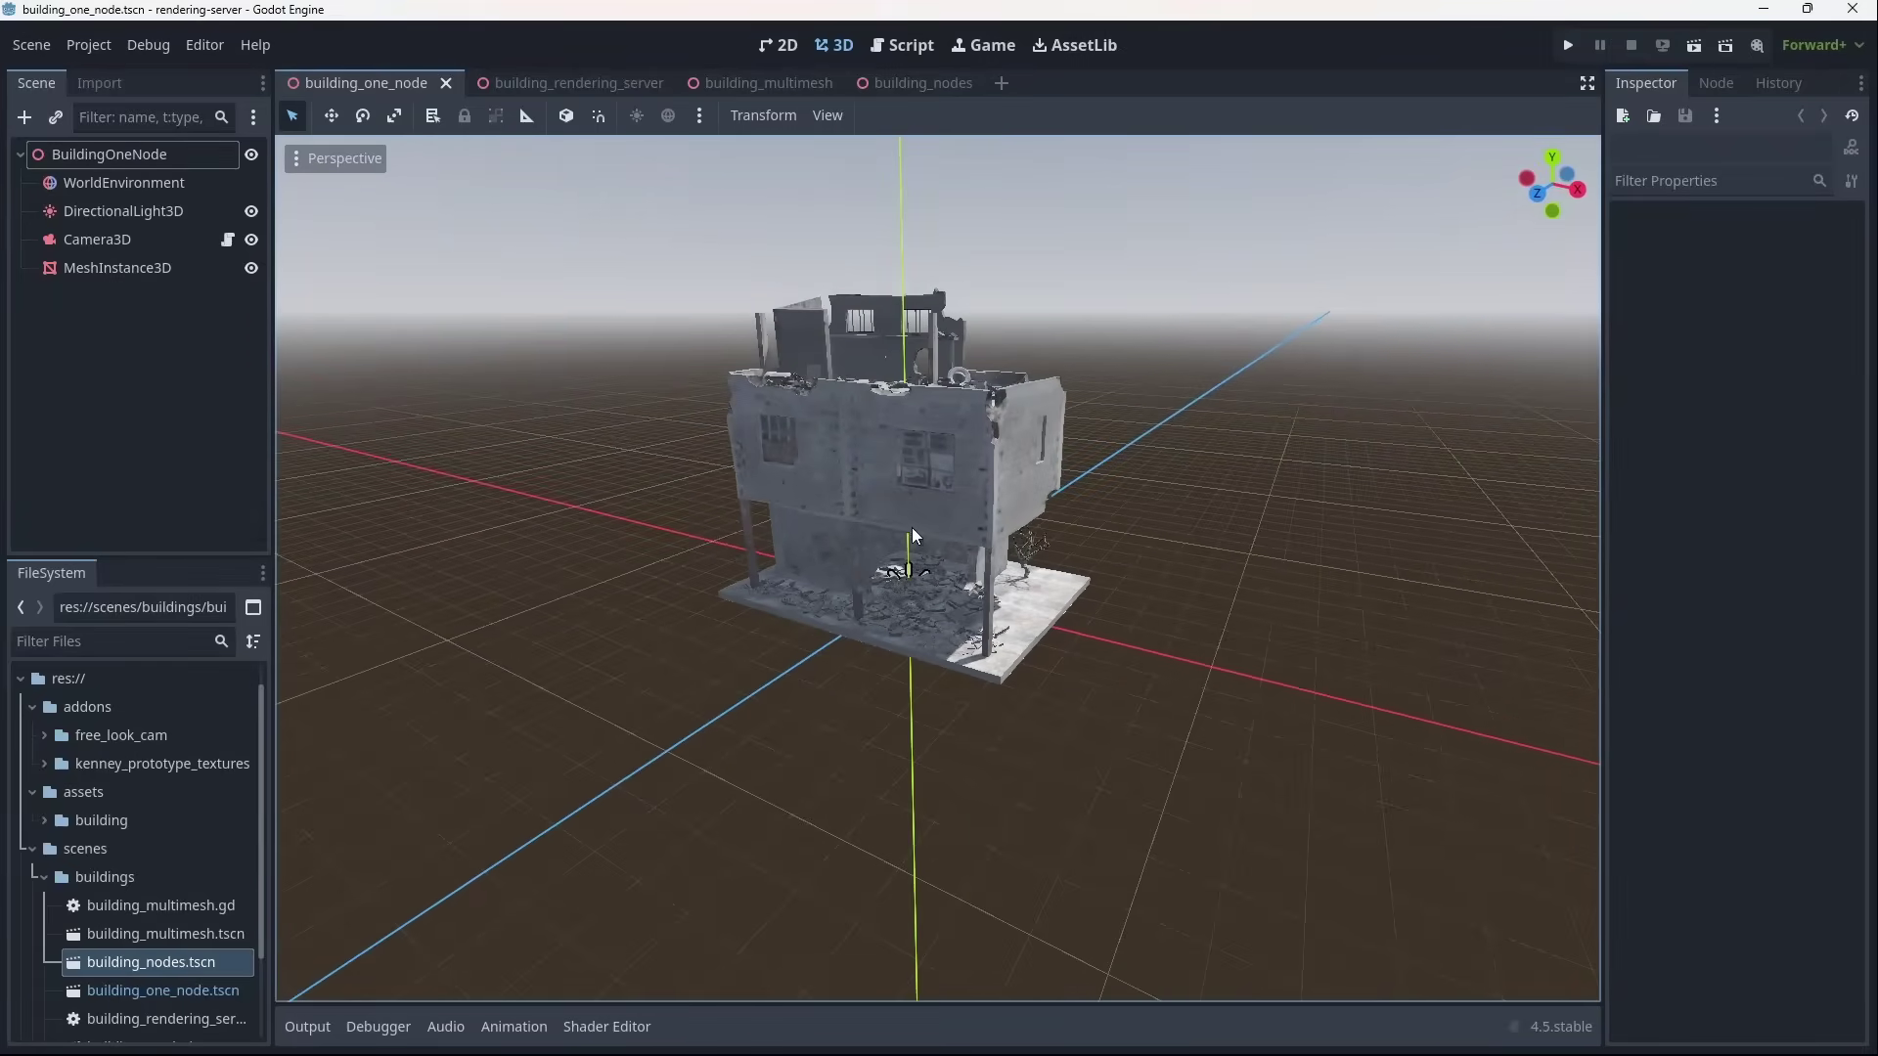
Step: Run the current scene and graph FPS, Process, Total Draw Calls and Total Primitives Drawn in the debugger monitors
key(F6)
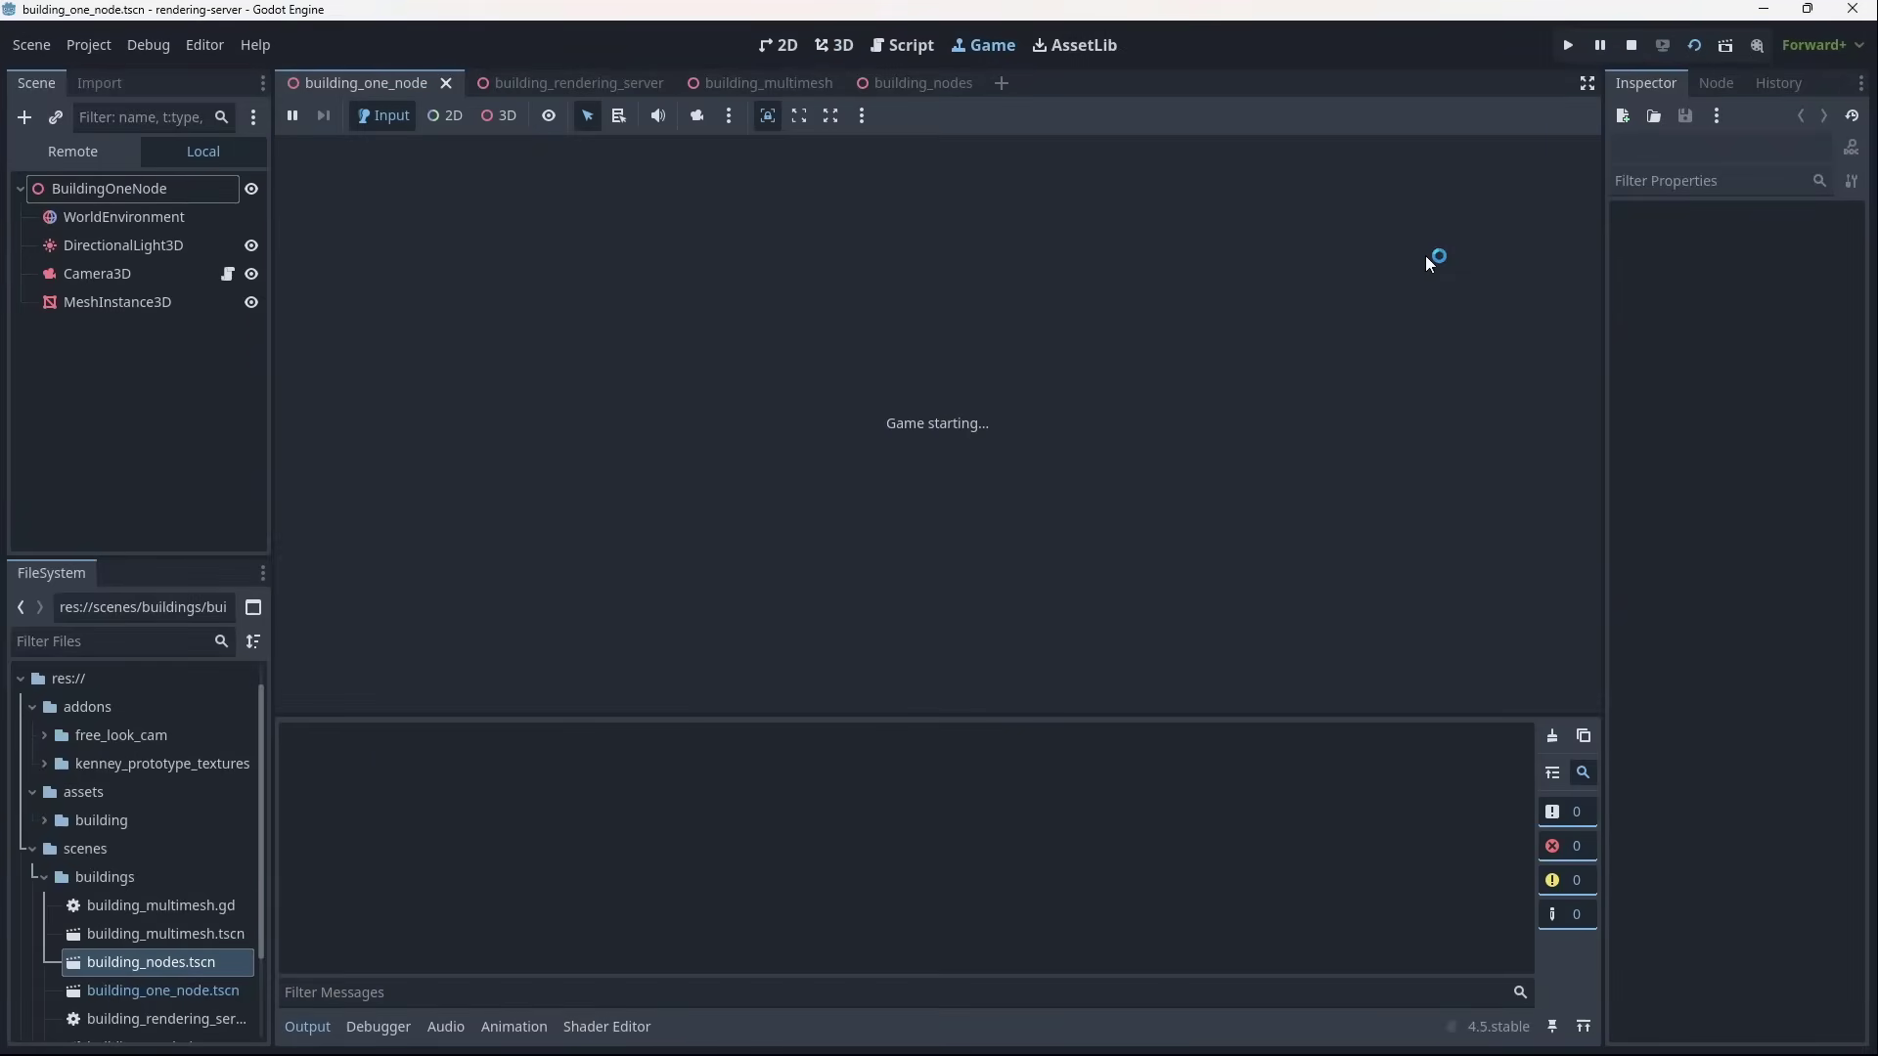
click(378, 1026)
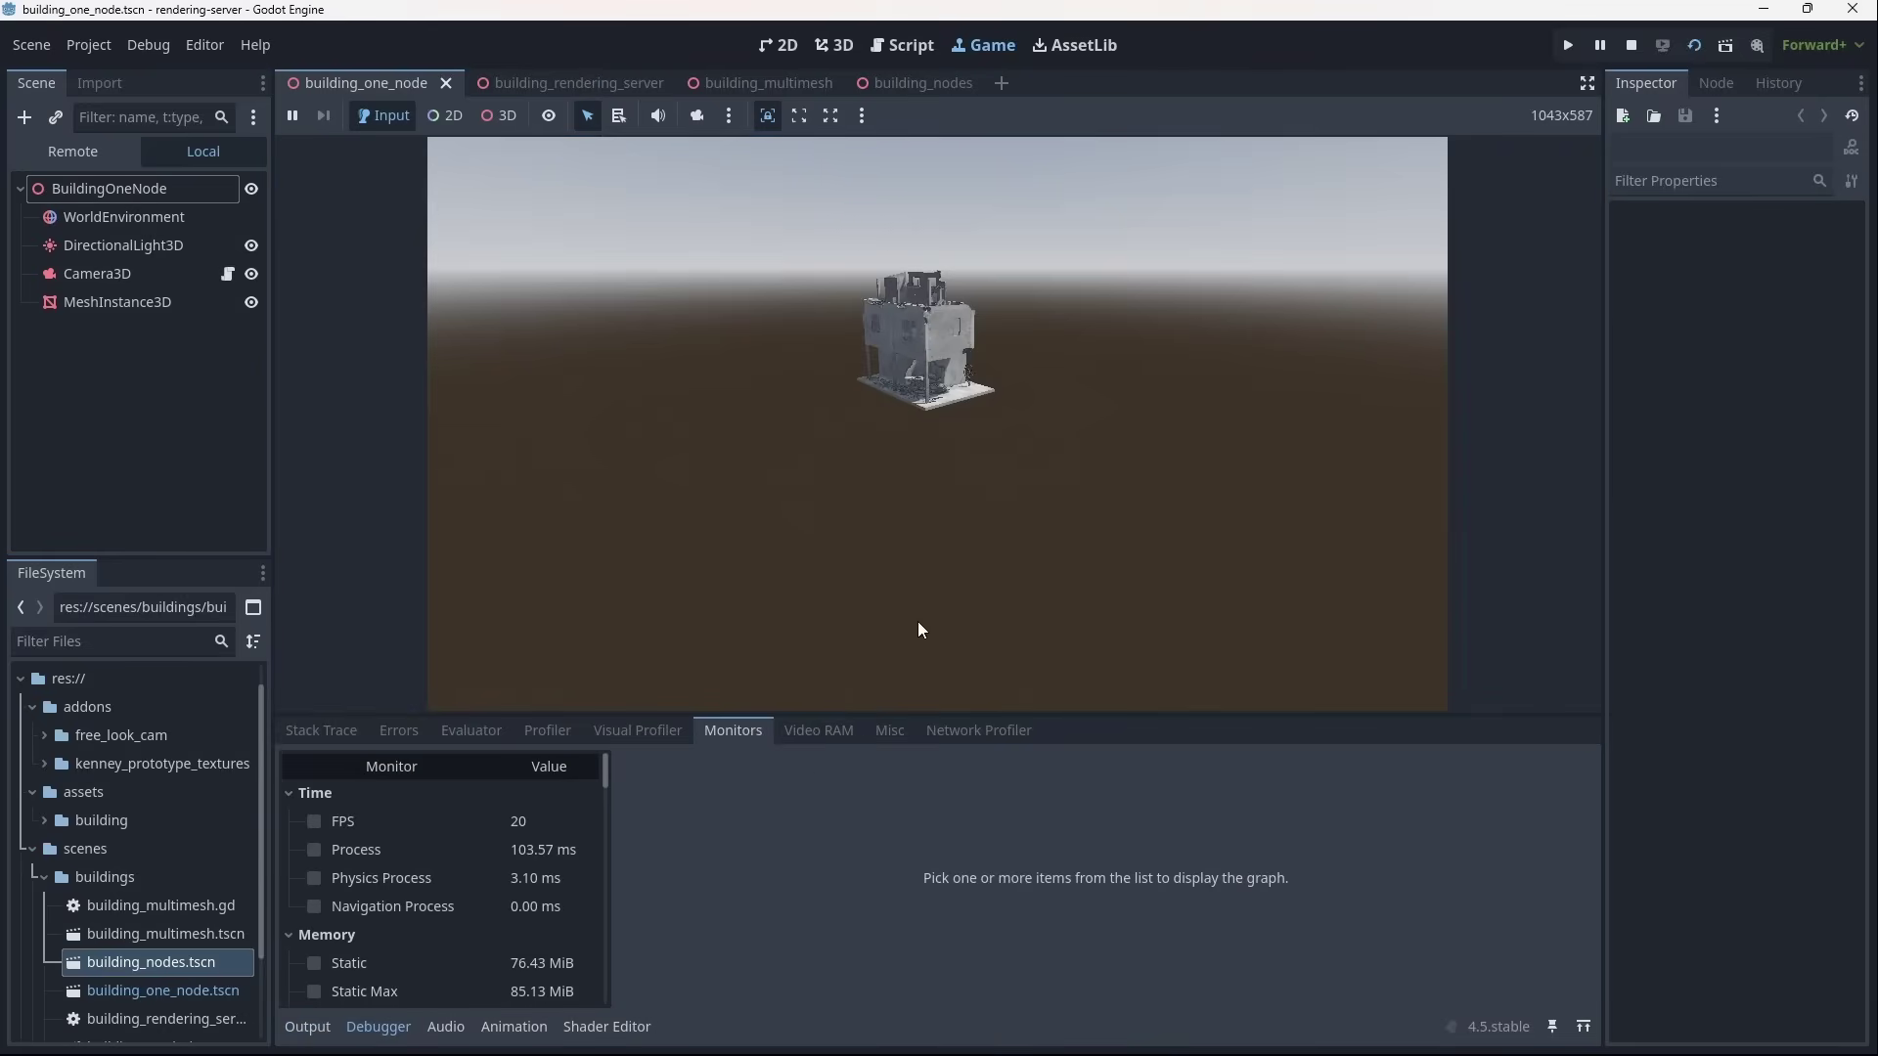
click(330, 825)
click(356, 851)
scroll(459, 851, down, 3)
scroll(462, 910, down, 5)
click(356, 908)
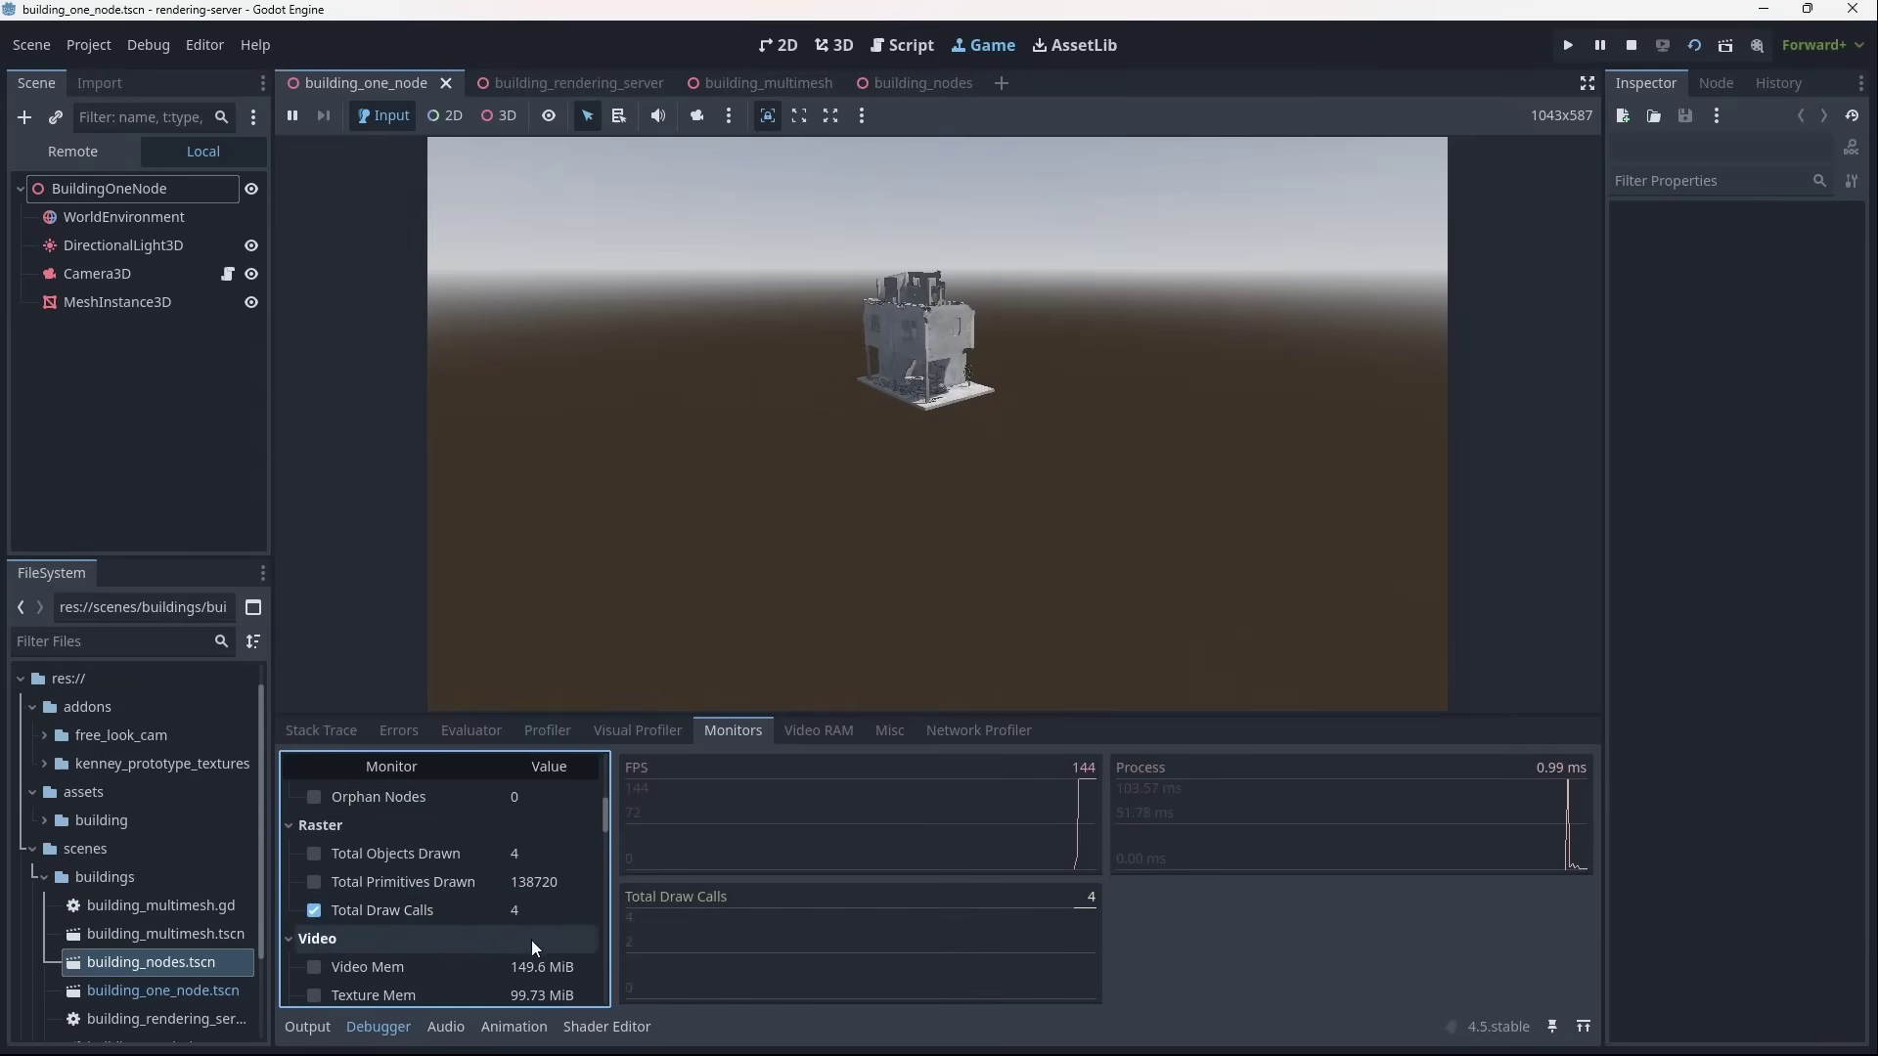
click(403, 884)
click(1029, 622)
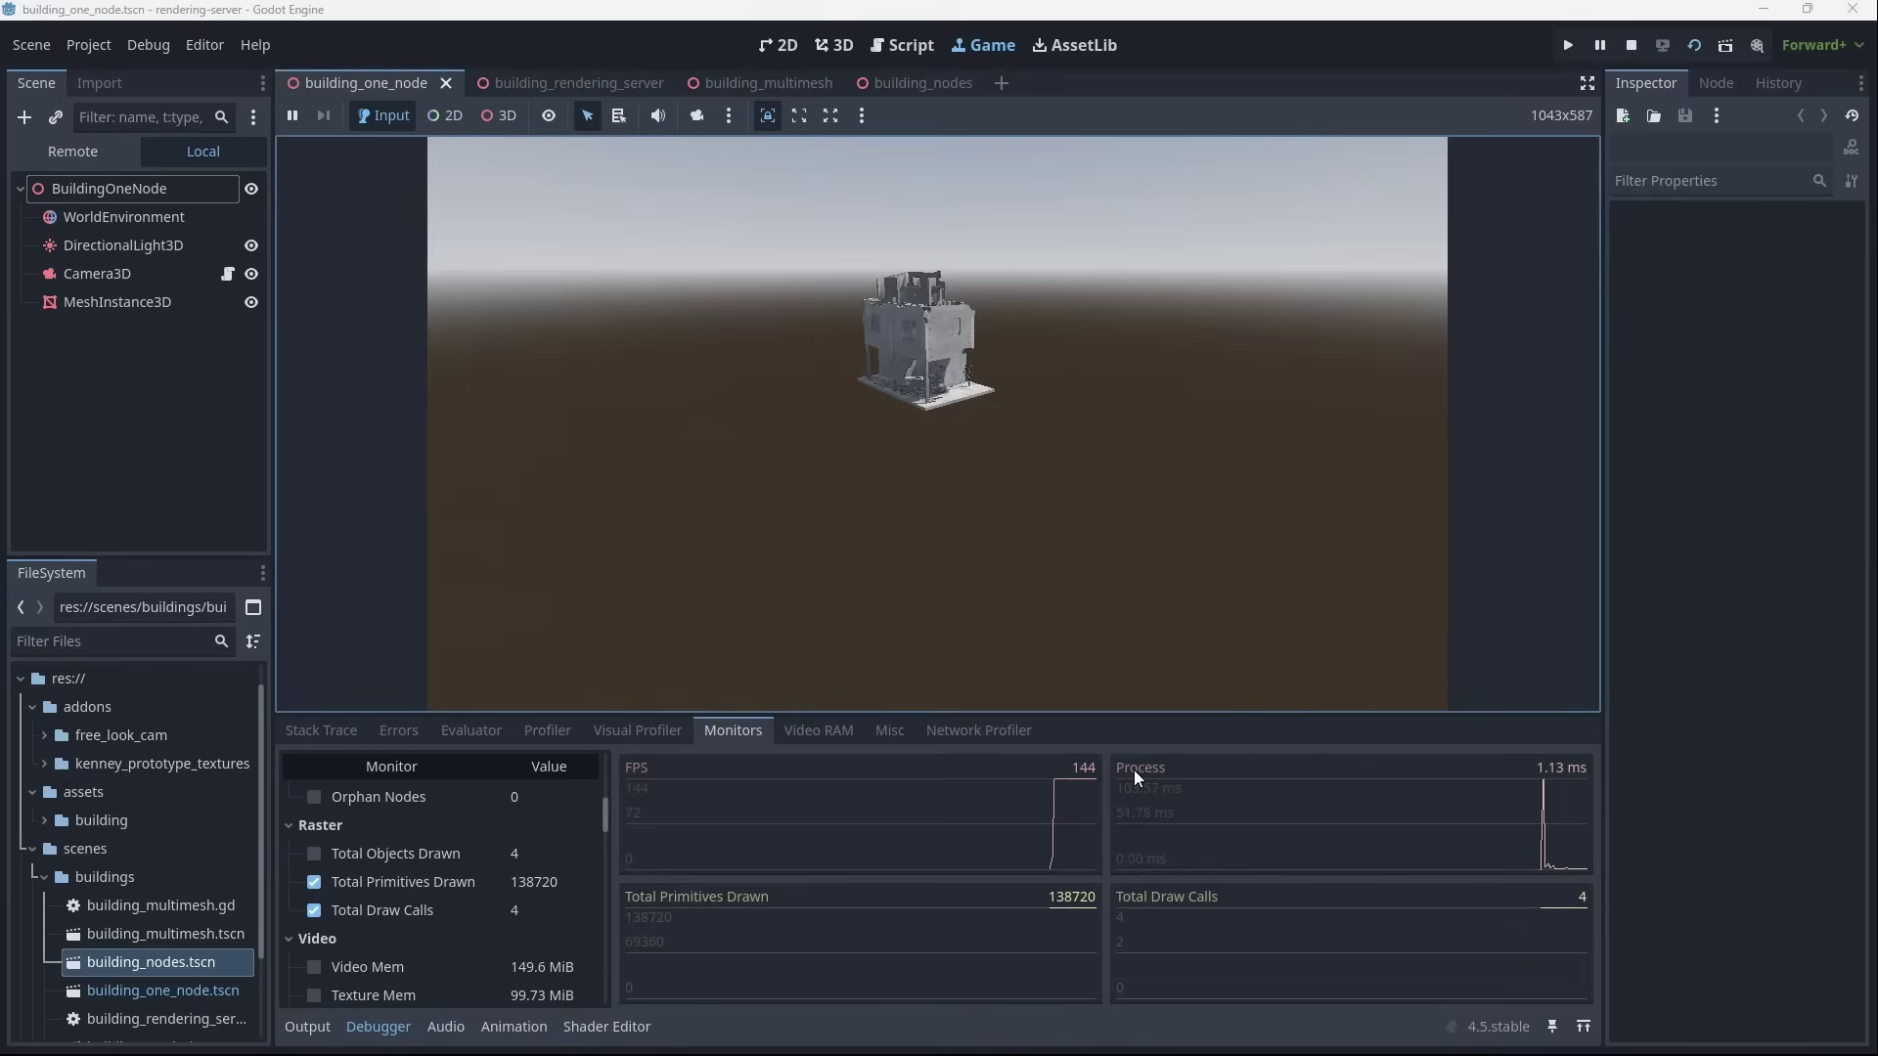
Step: Switch to Blender to check the building mesh's face count, and return to Godot
click(1113, 1045)
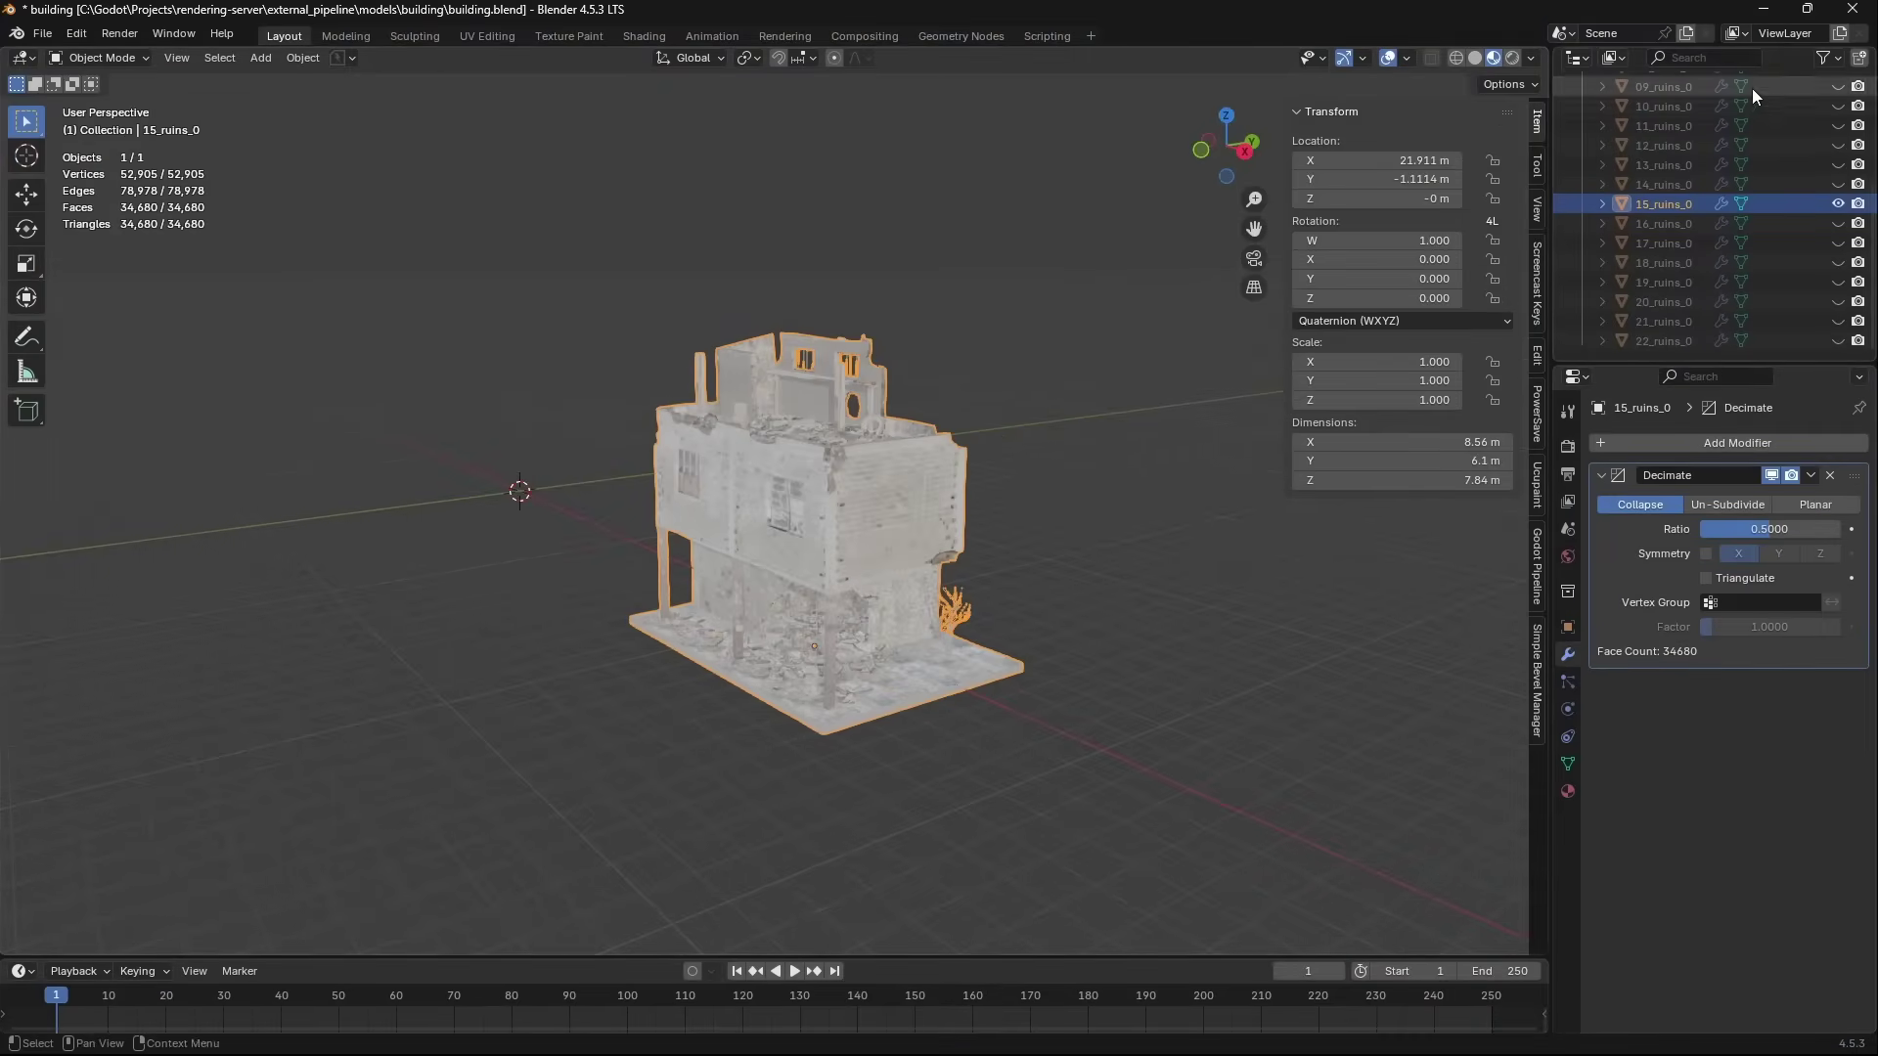
click(1762, 10)
Step: Try the Orthogonal (Fast) directional shadow mode on DirectionalLight3D, and reset the mode to its default
click(186, 249)
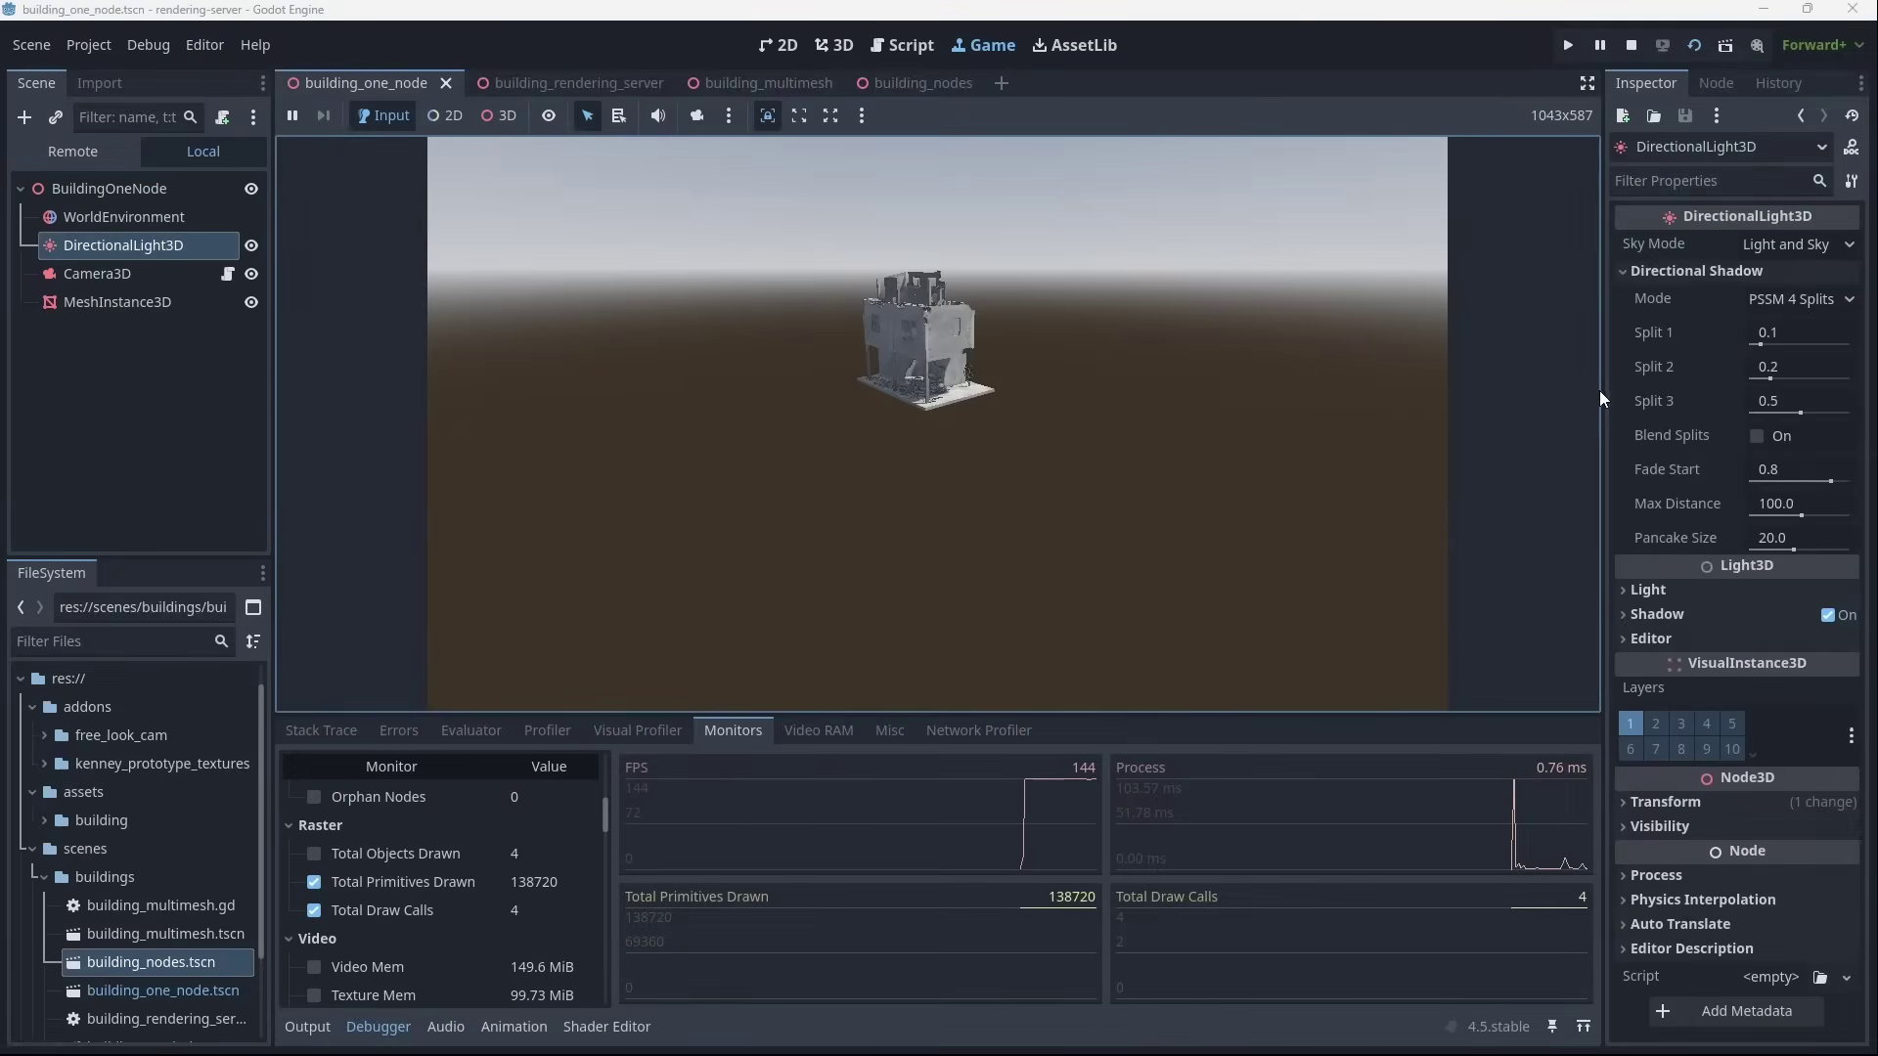
drag(1603, 390, 1511, 402)
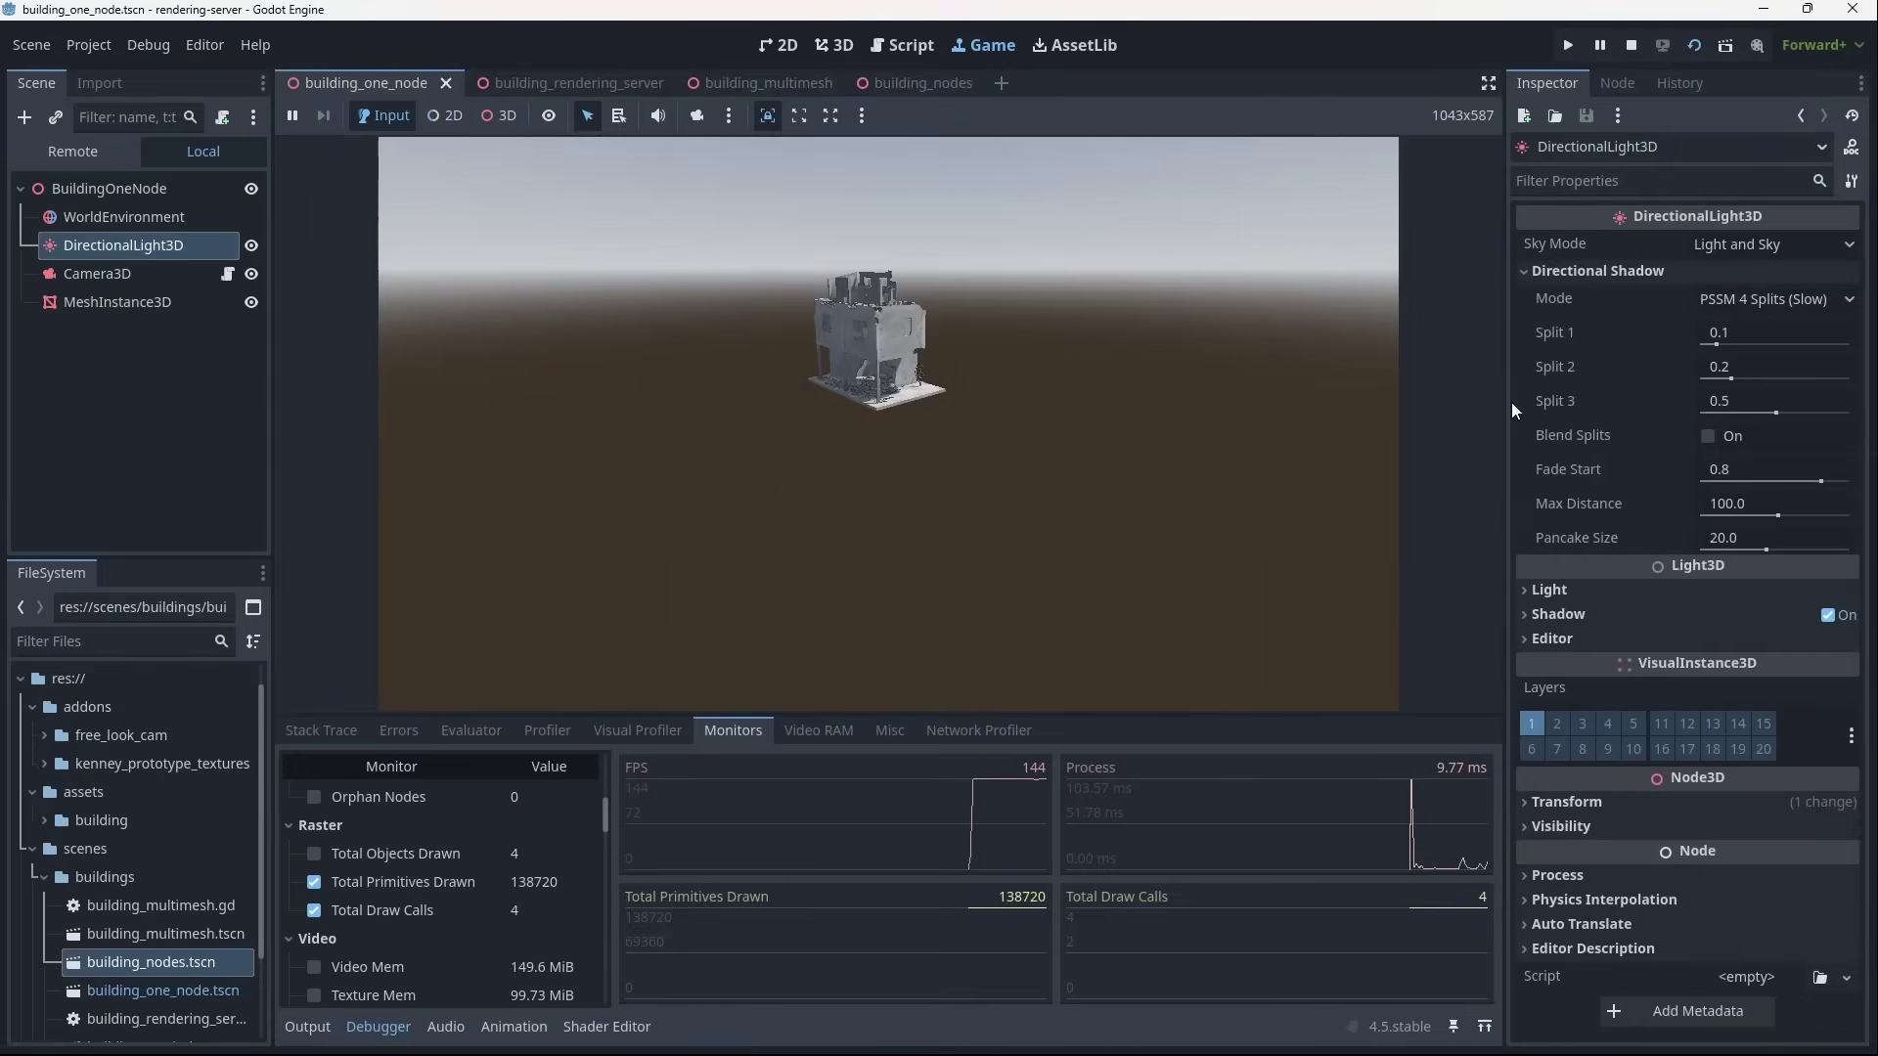
click(1805, 298)
click(1819, 336)
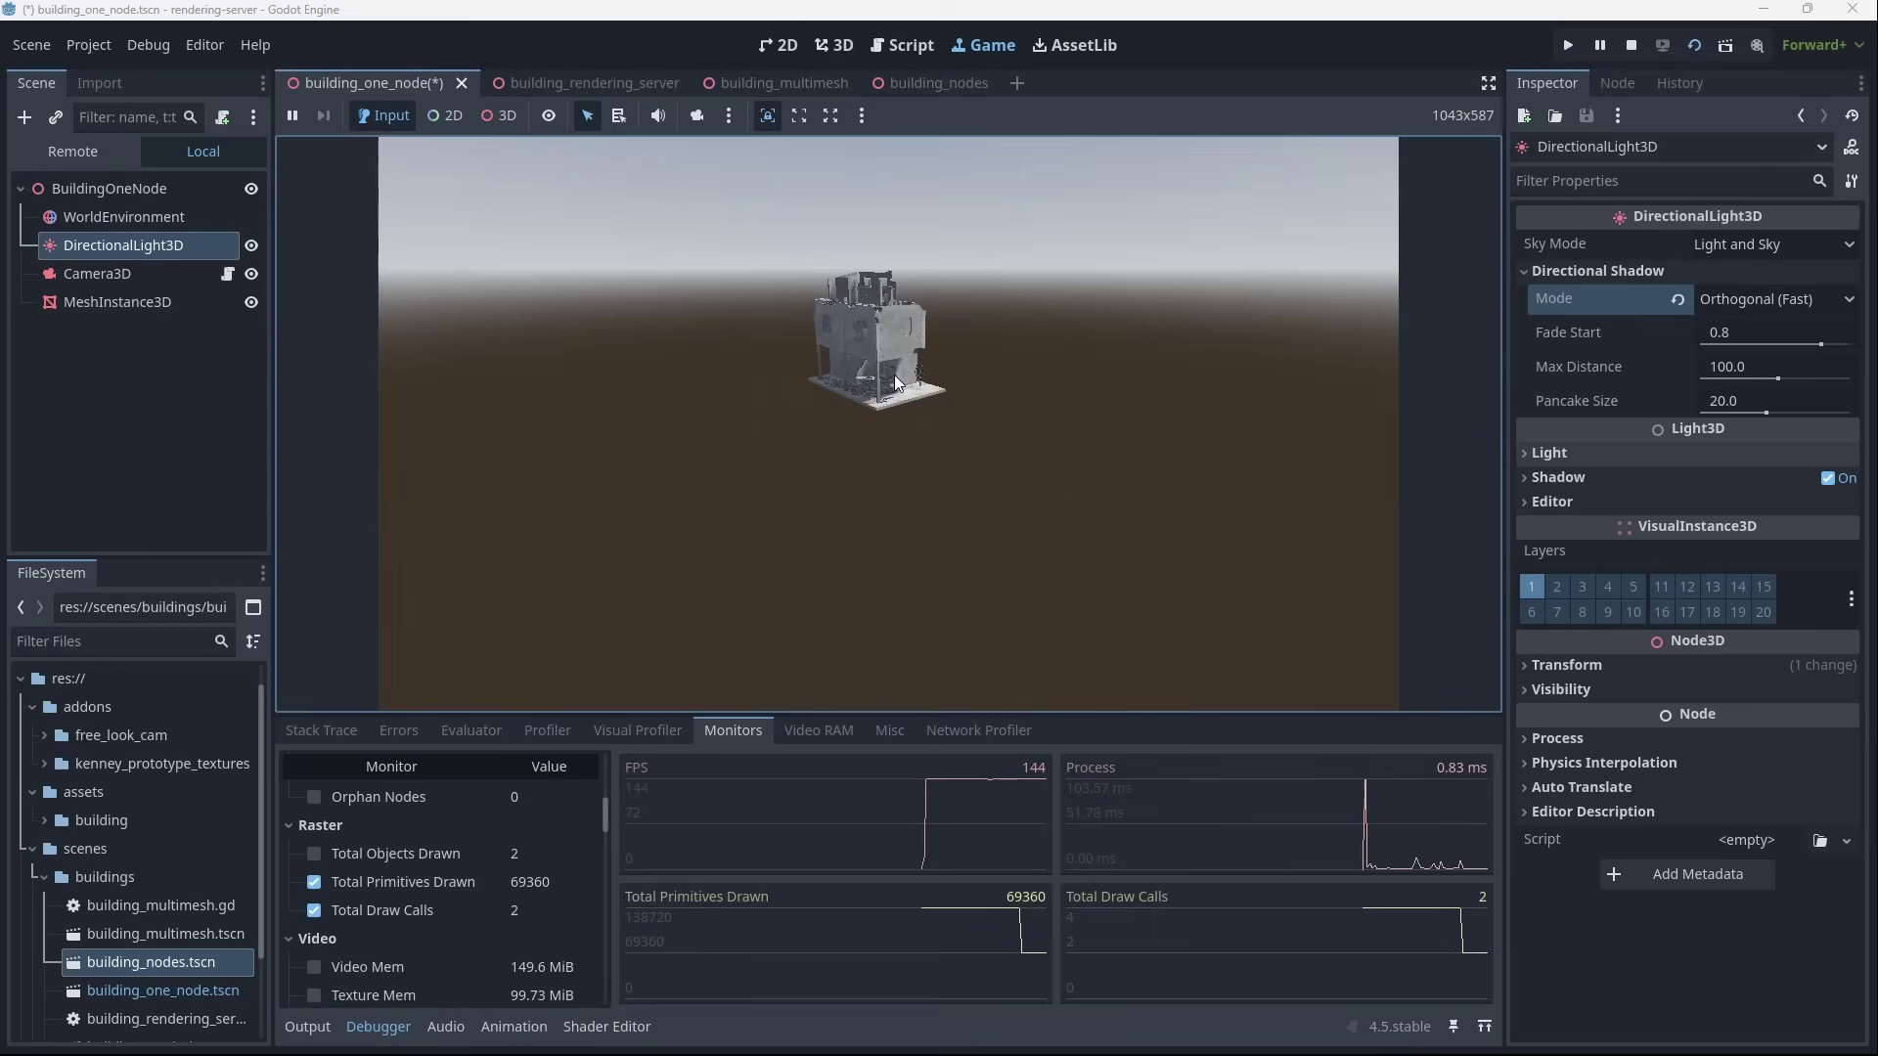
click(1677, 301)
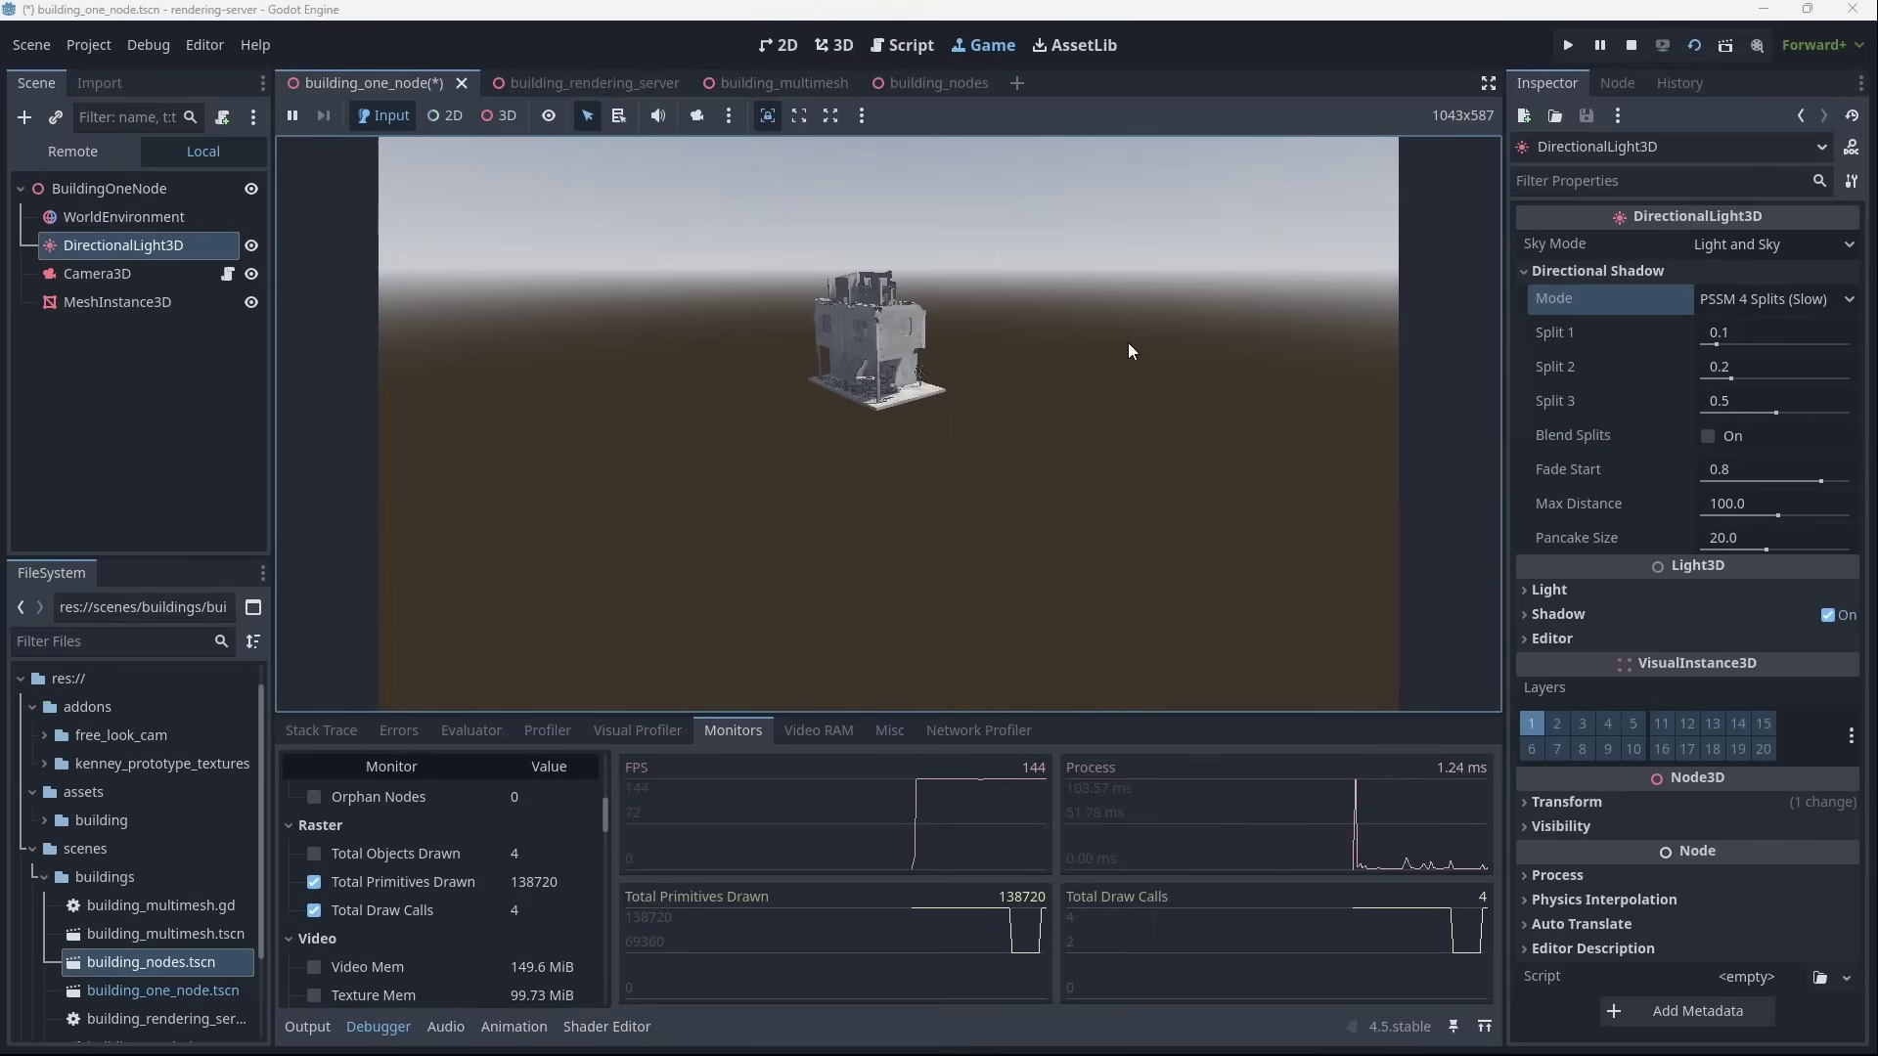
Step: Turn the running game's camera toward and away from the building to compare primitives and draw calls for frustum culling
mouse_move(1106, 343)
right_down()
mouse_move(1111, 272)
mouse_move(1359, 264)
right_up()
key(w)
key(w)
key(s)
key(w)
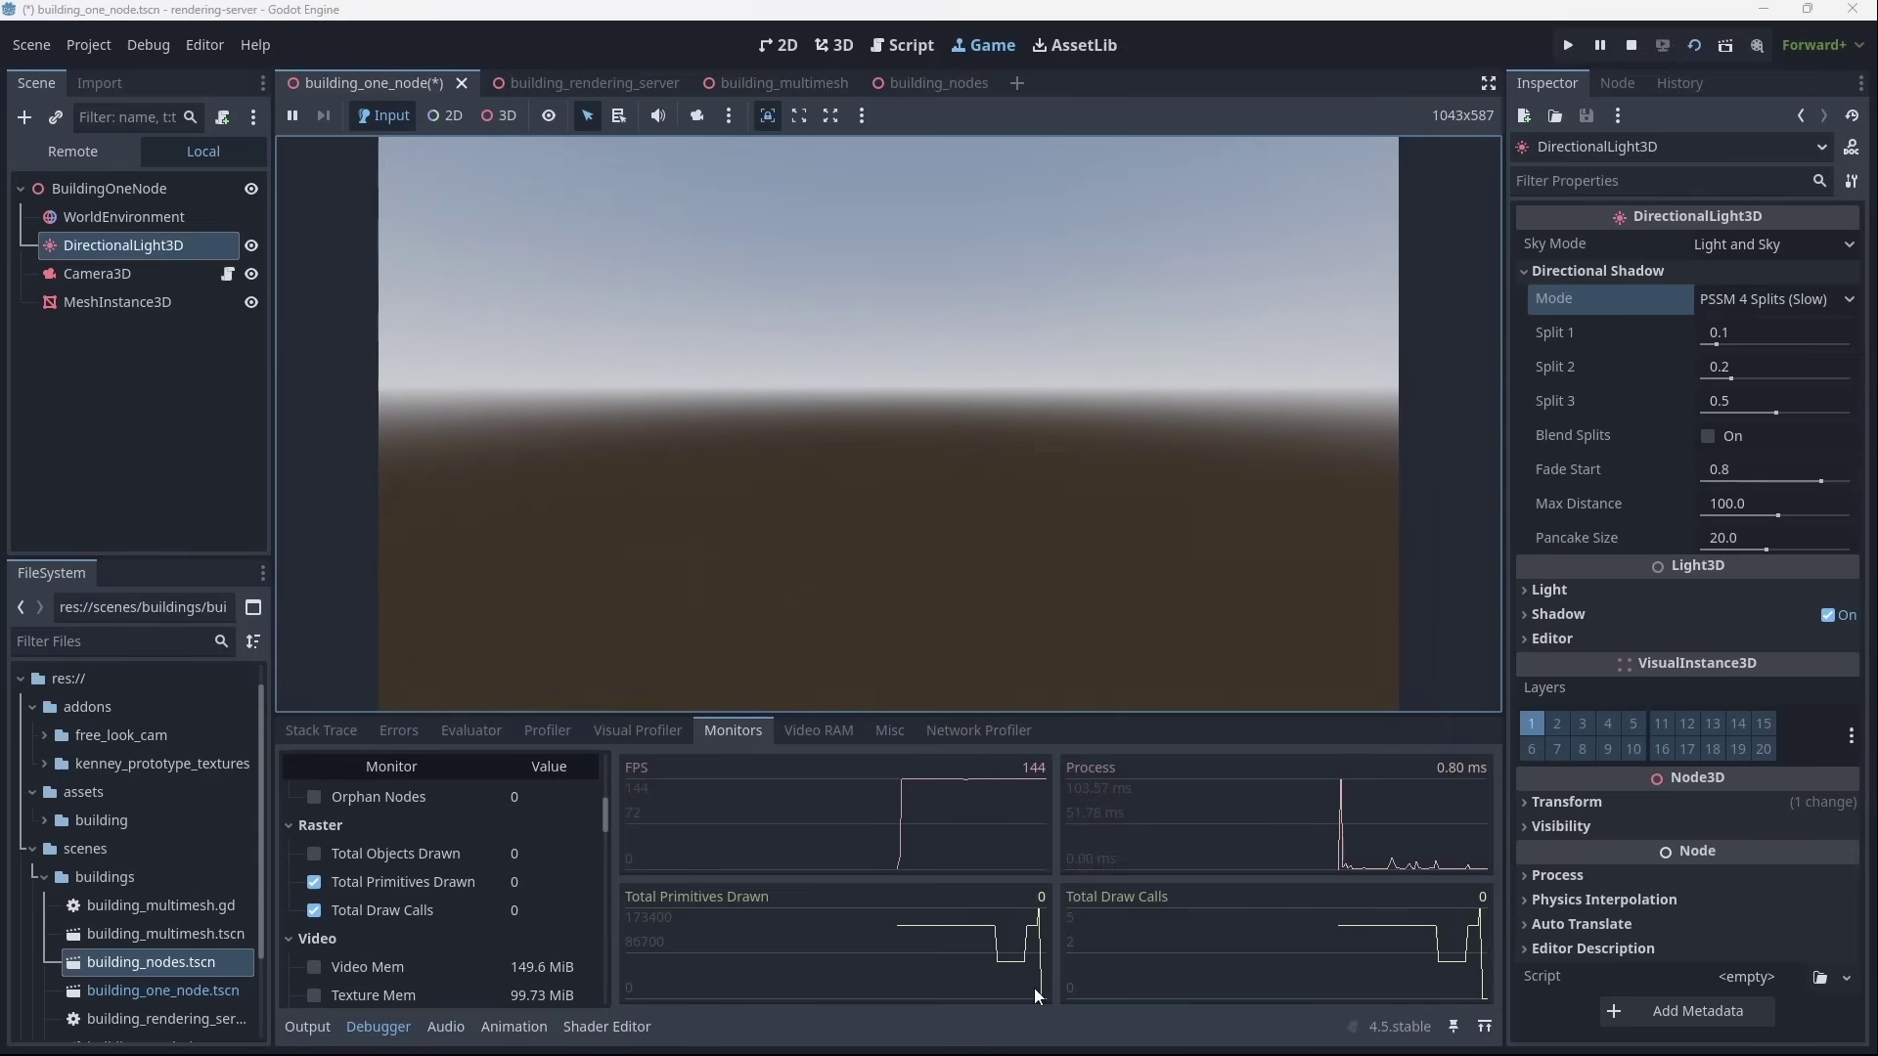
mouse_move(972, 546)
right_down()
mouse_move(783, 557)
mouse_move(479, 541)
mouse_move(460, 536)
mouse_move(636, 533)
mouse_move(469, 518)
right_up()
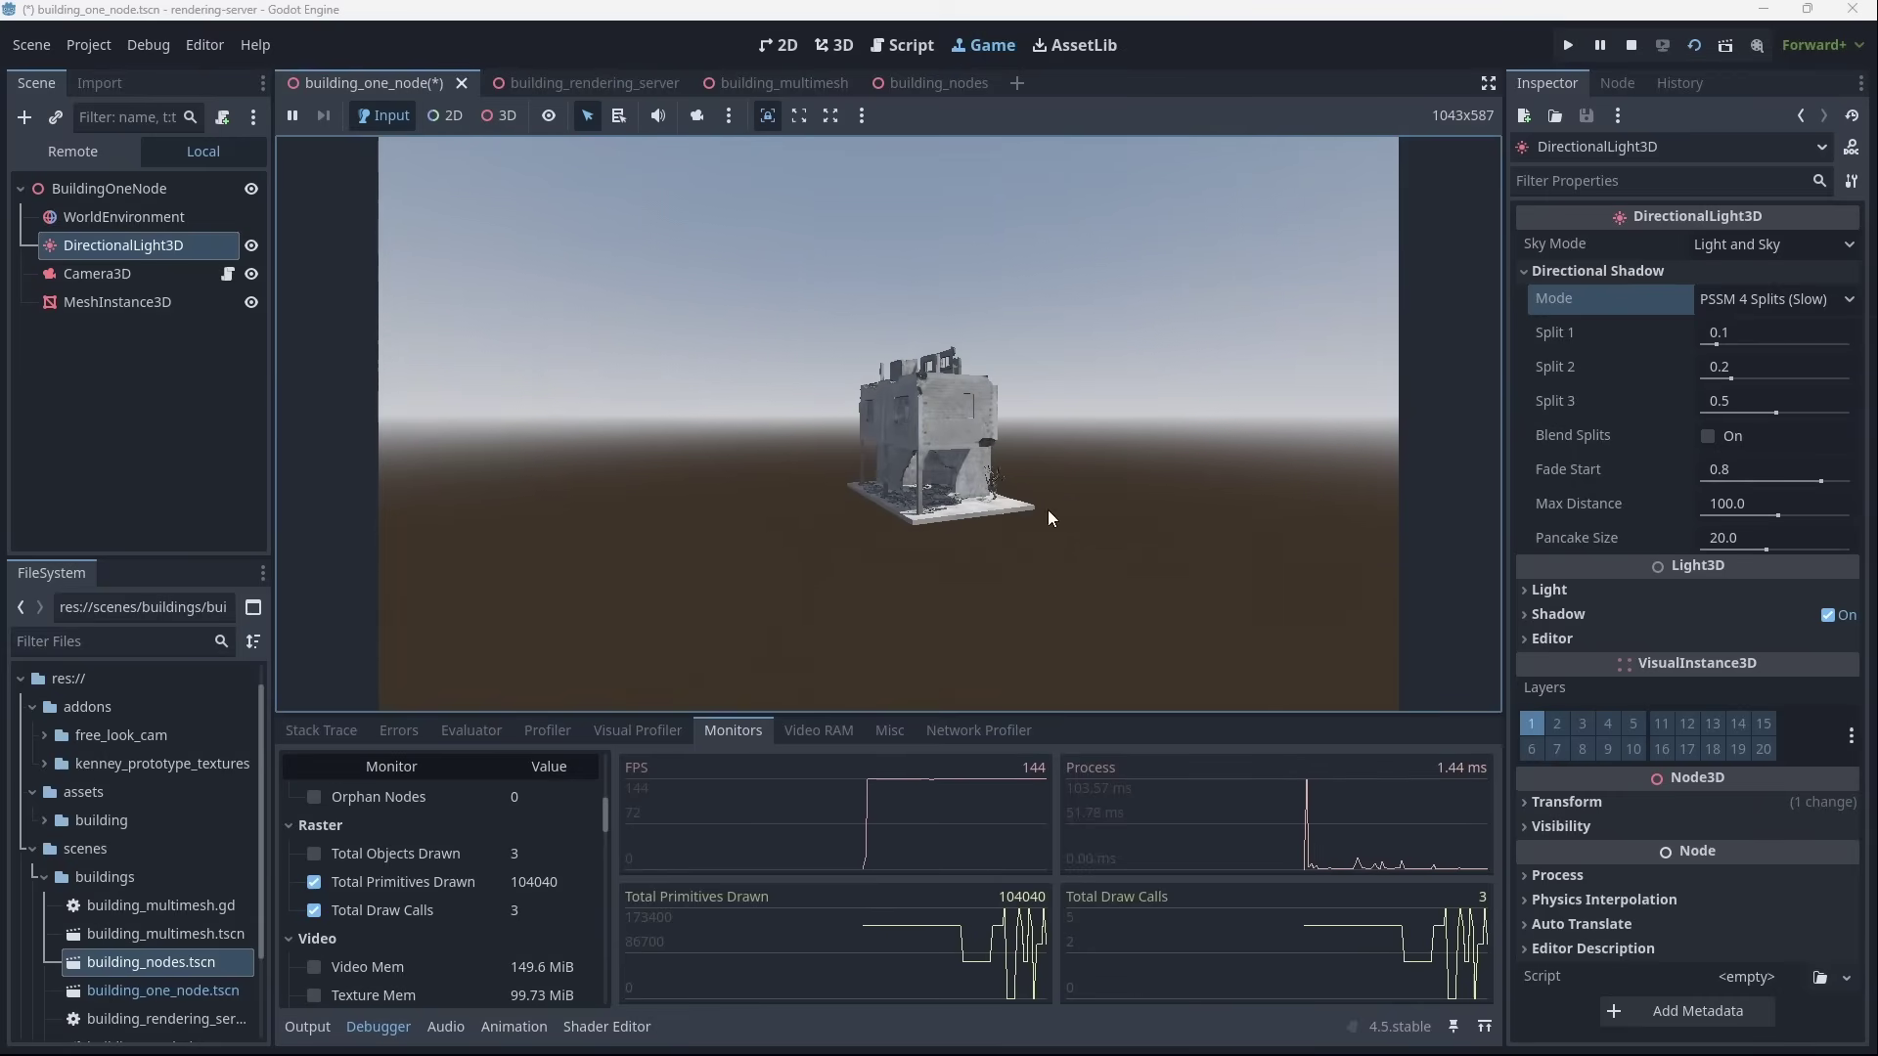
right_drag(719, 575, 508, 575)
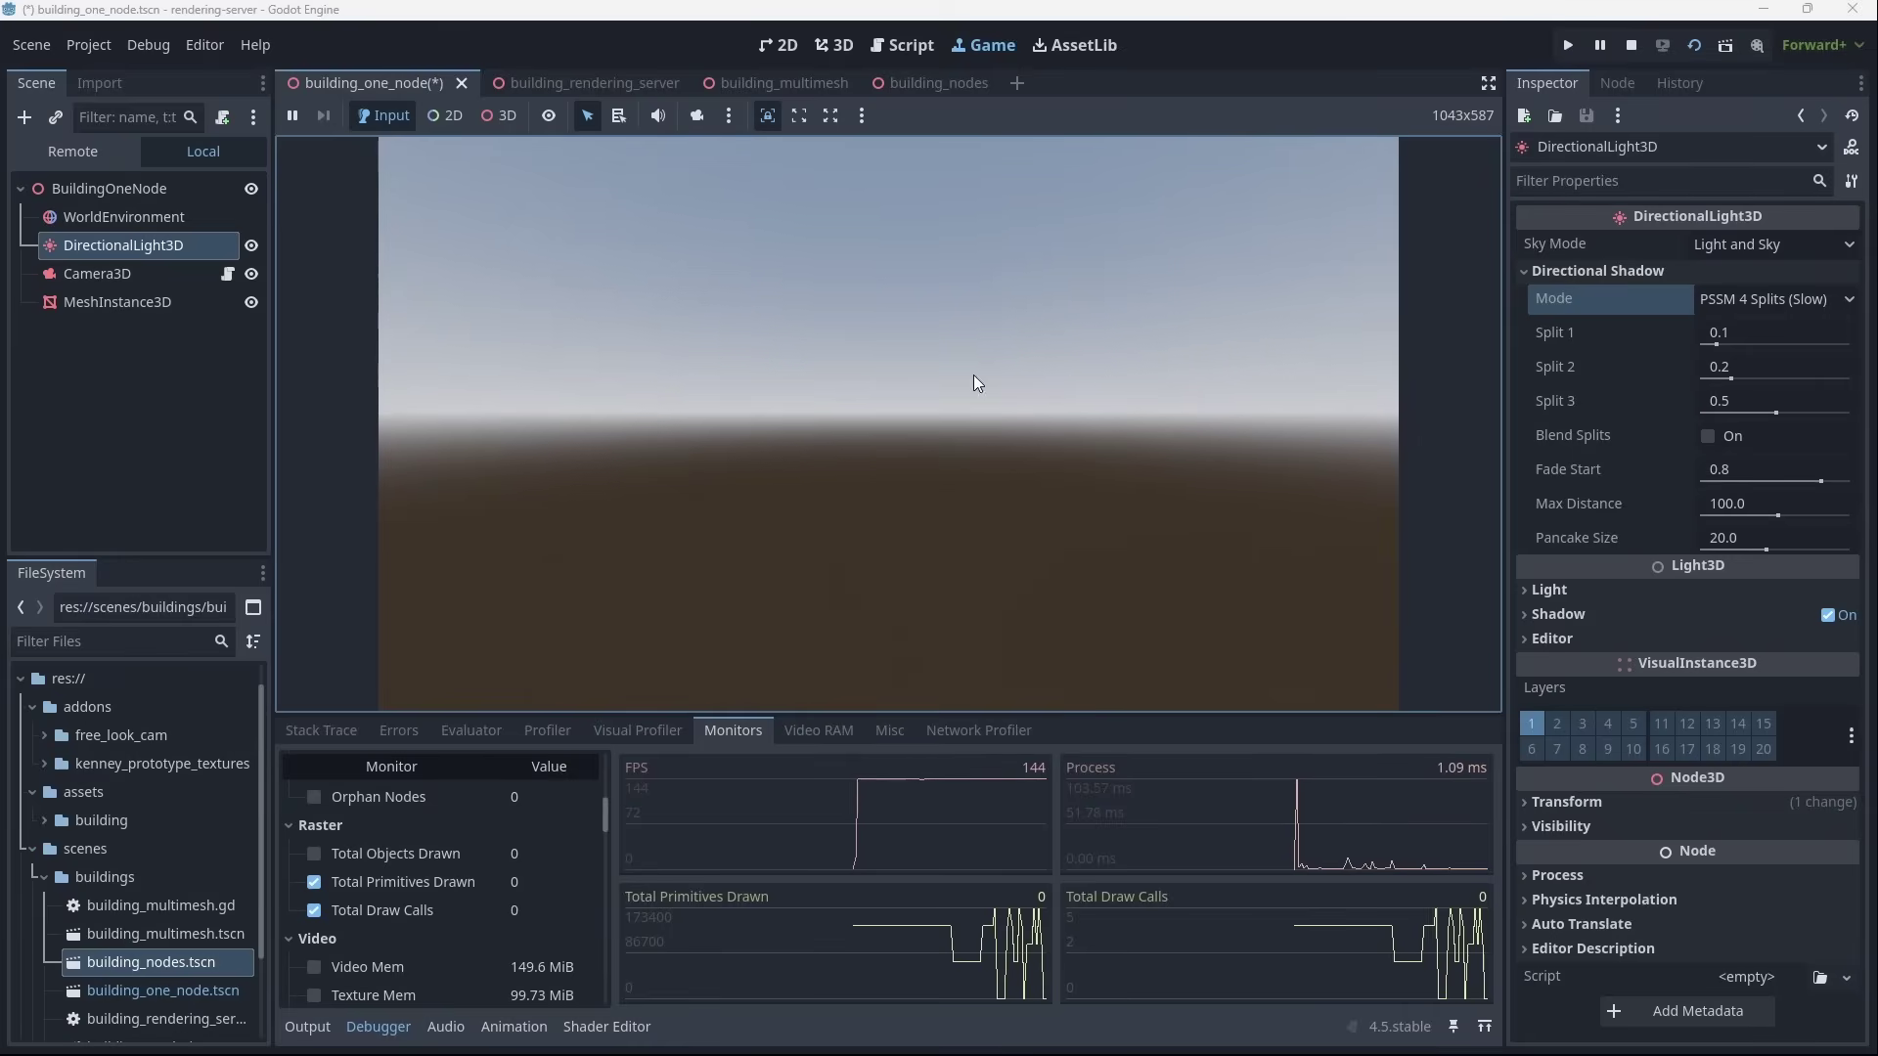
mouse_move(975, 375)
right_down()
mouse_move(974, 395)
mouse_move(1277, 389)
right_up()
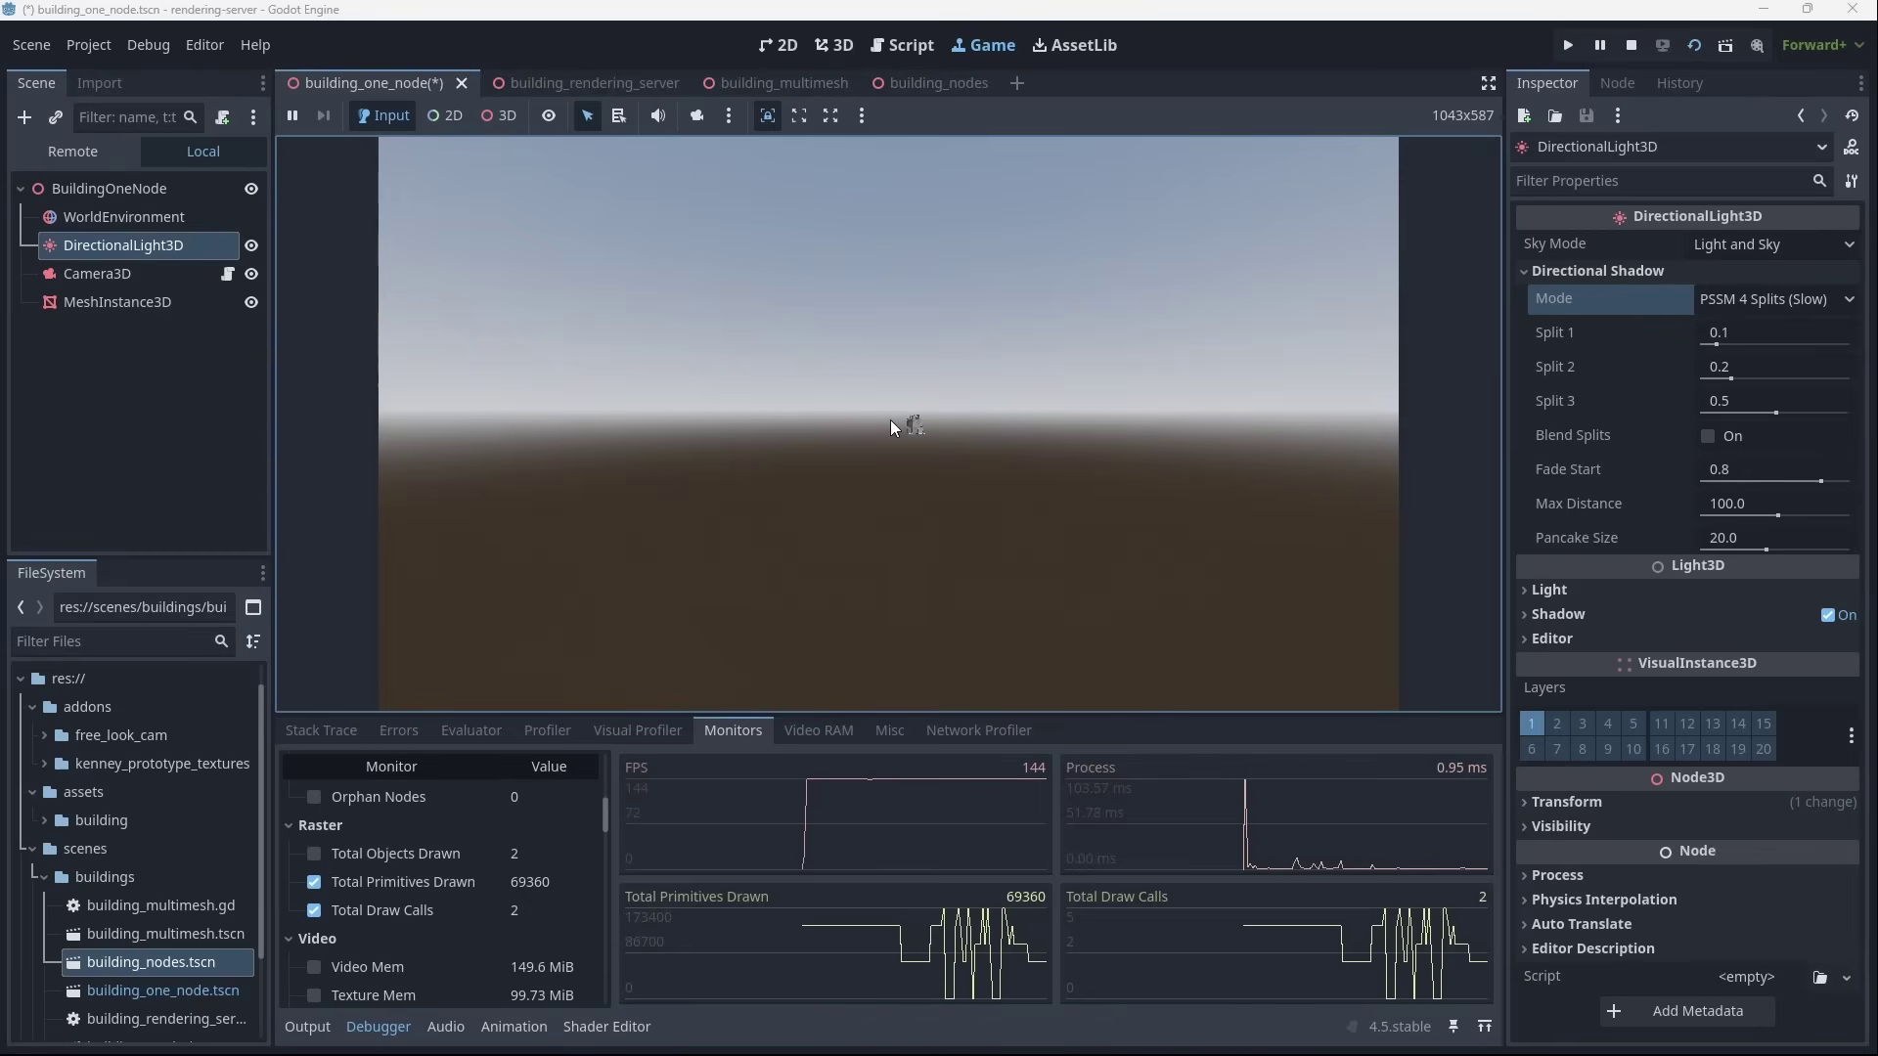
Step: Check the draw calls and primitives with the camera far from the building and closer again, and stop the scene
key(s)
right_drag(891, 421, 891, 420)
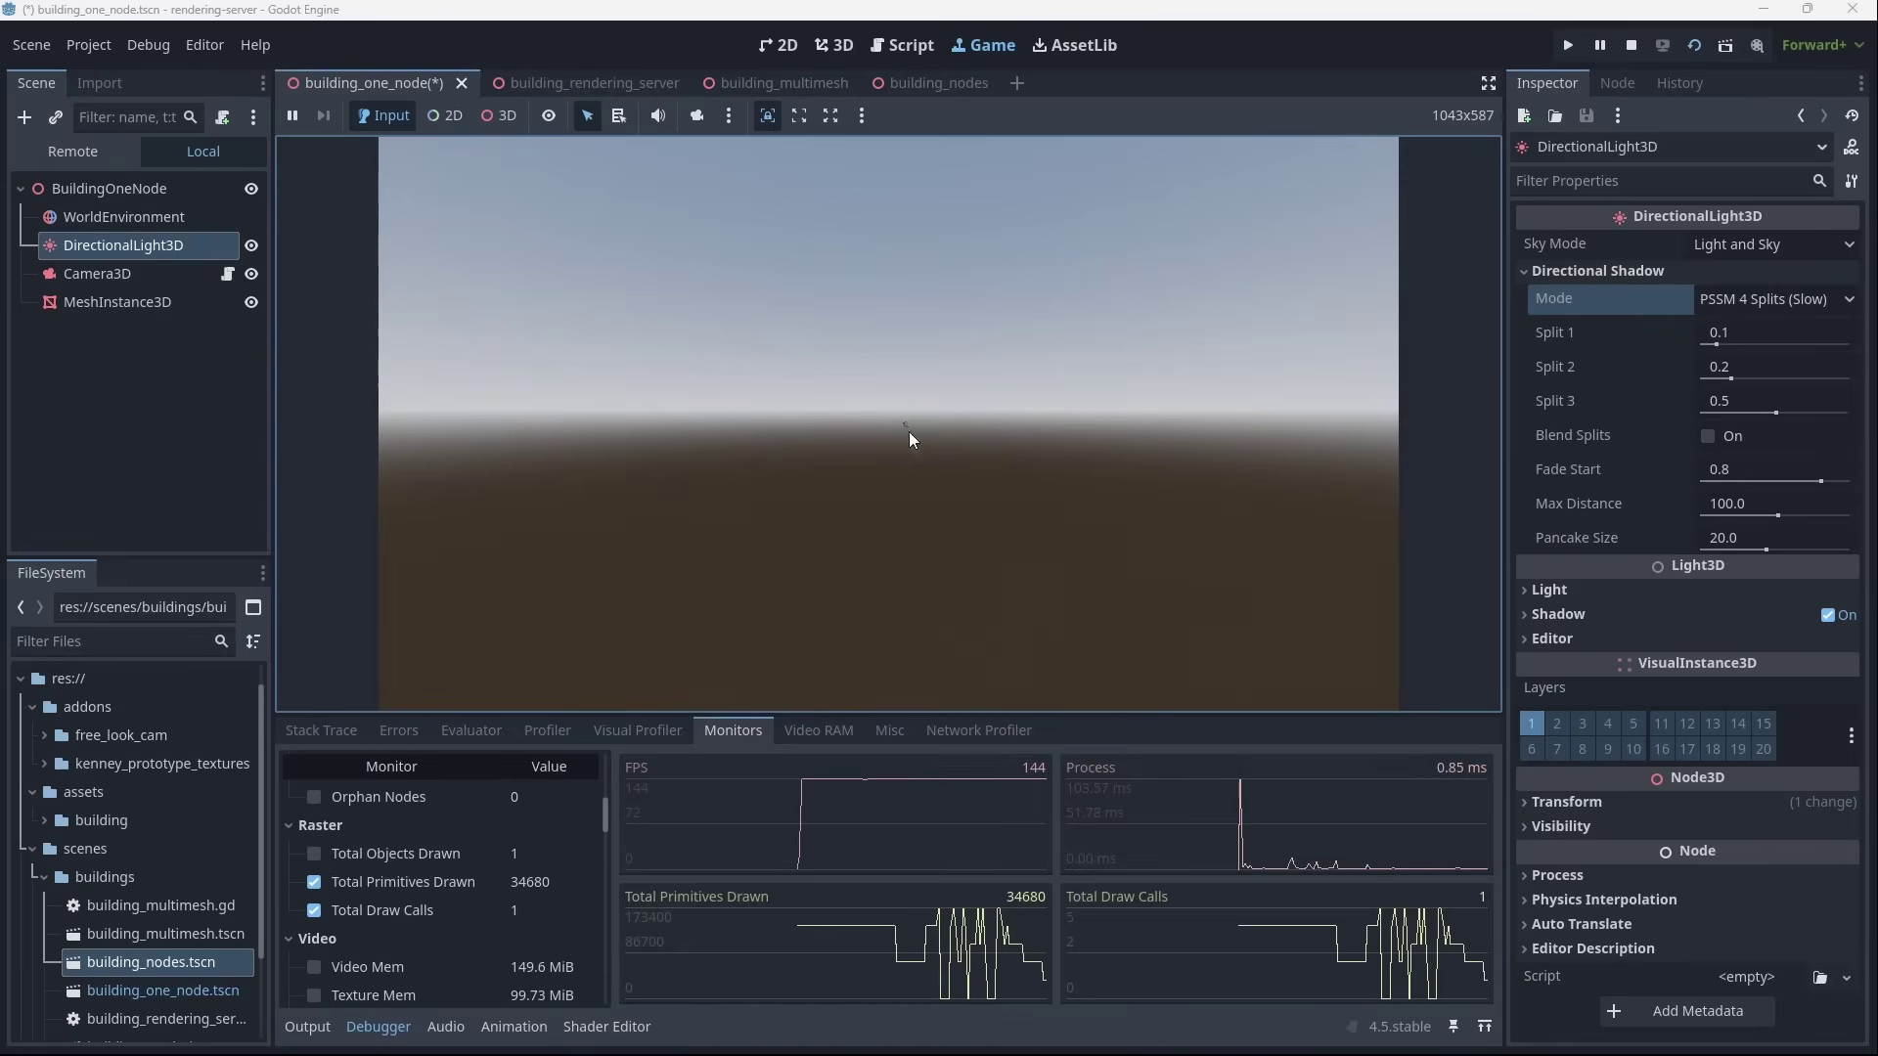
right_drag(978, 526, 975, 526)
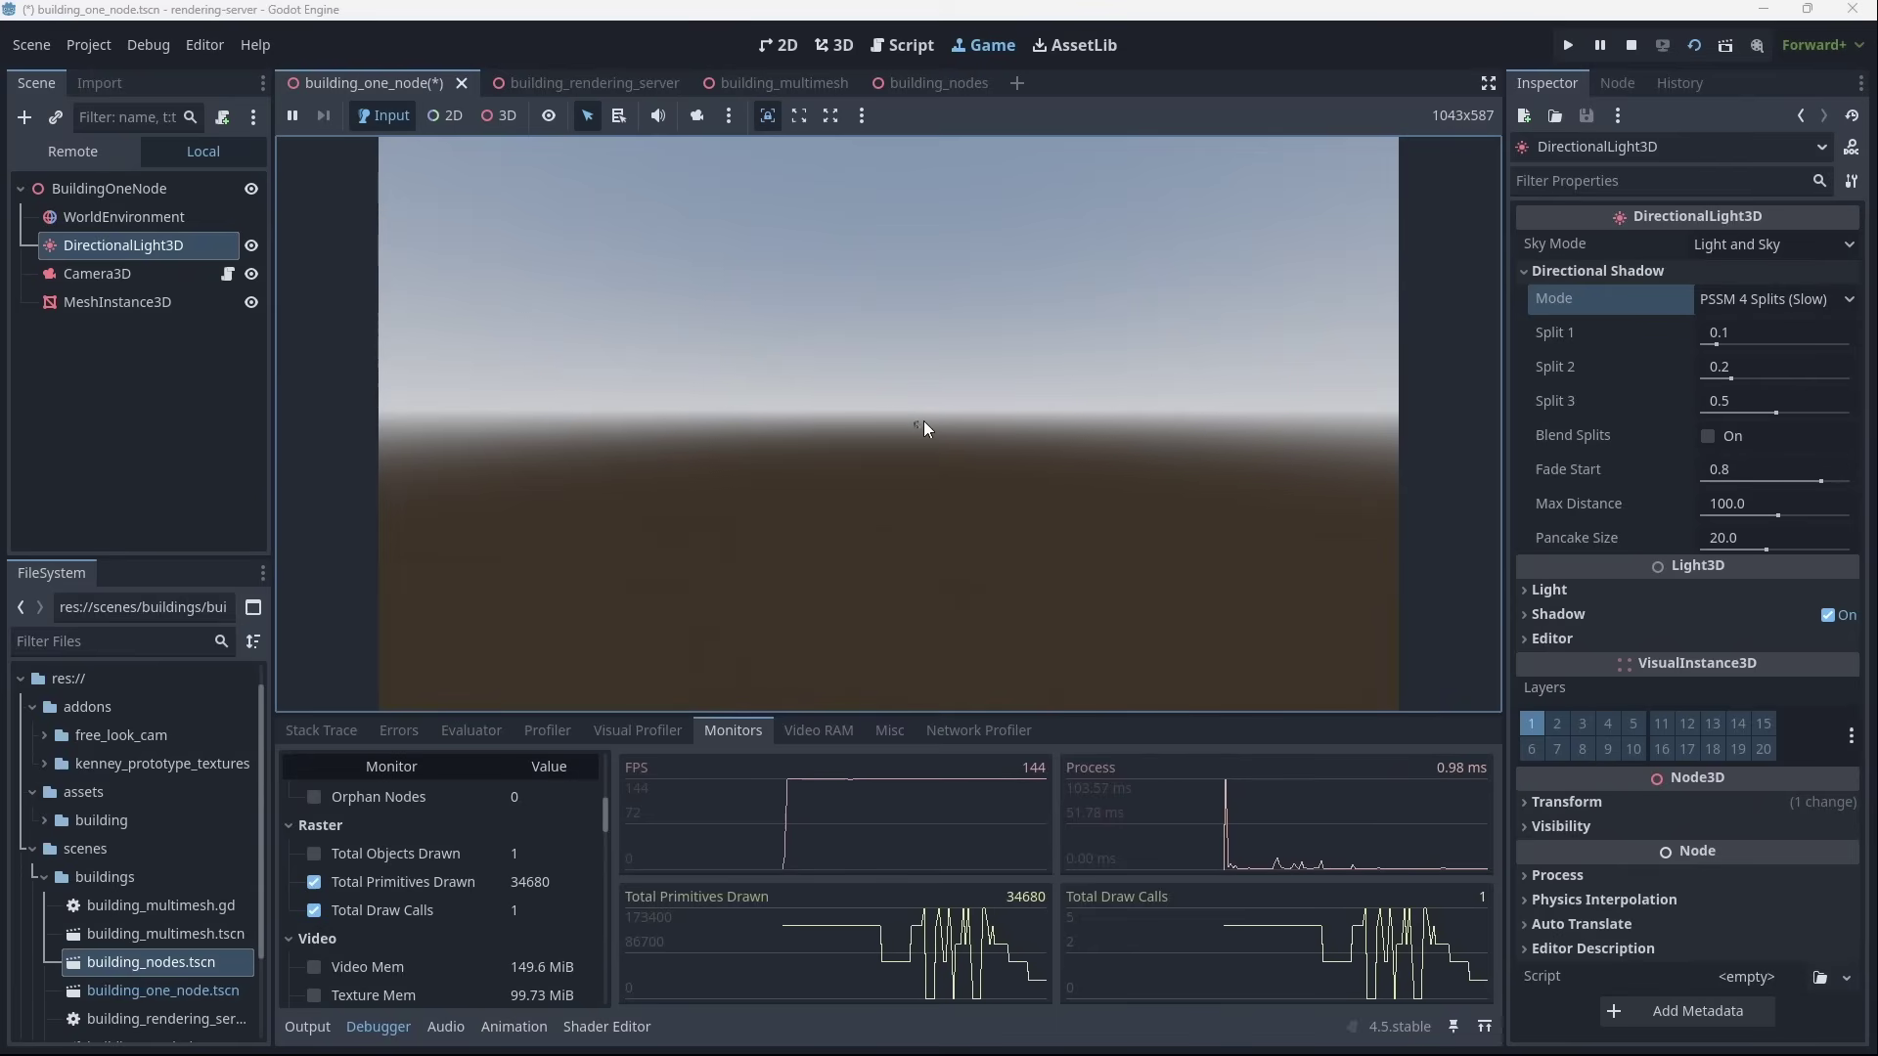
right_drag(916, 430, 920, 418)
key(w)
key(w)
click(1630, 44)
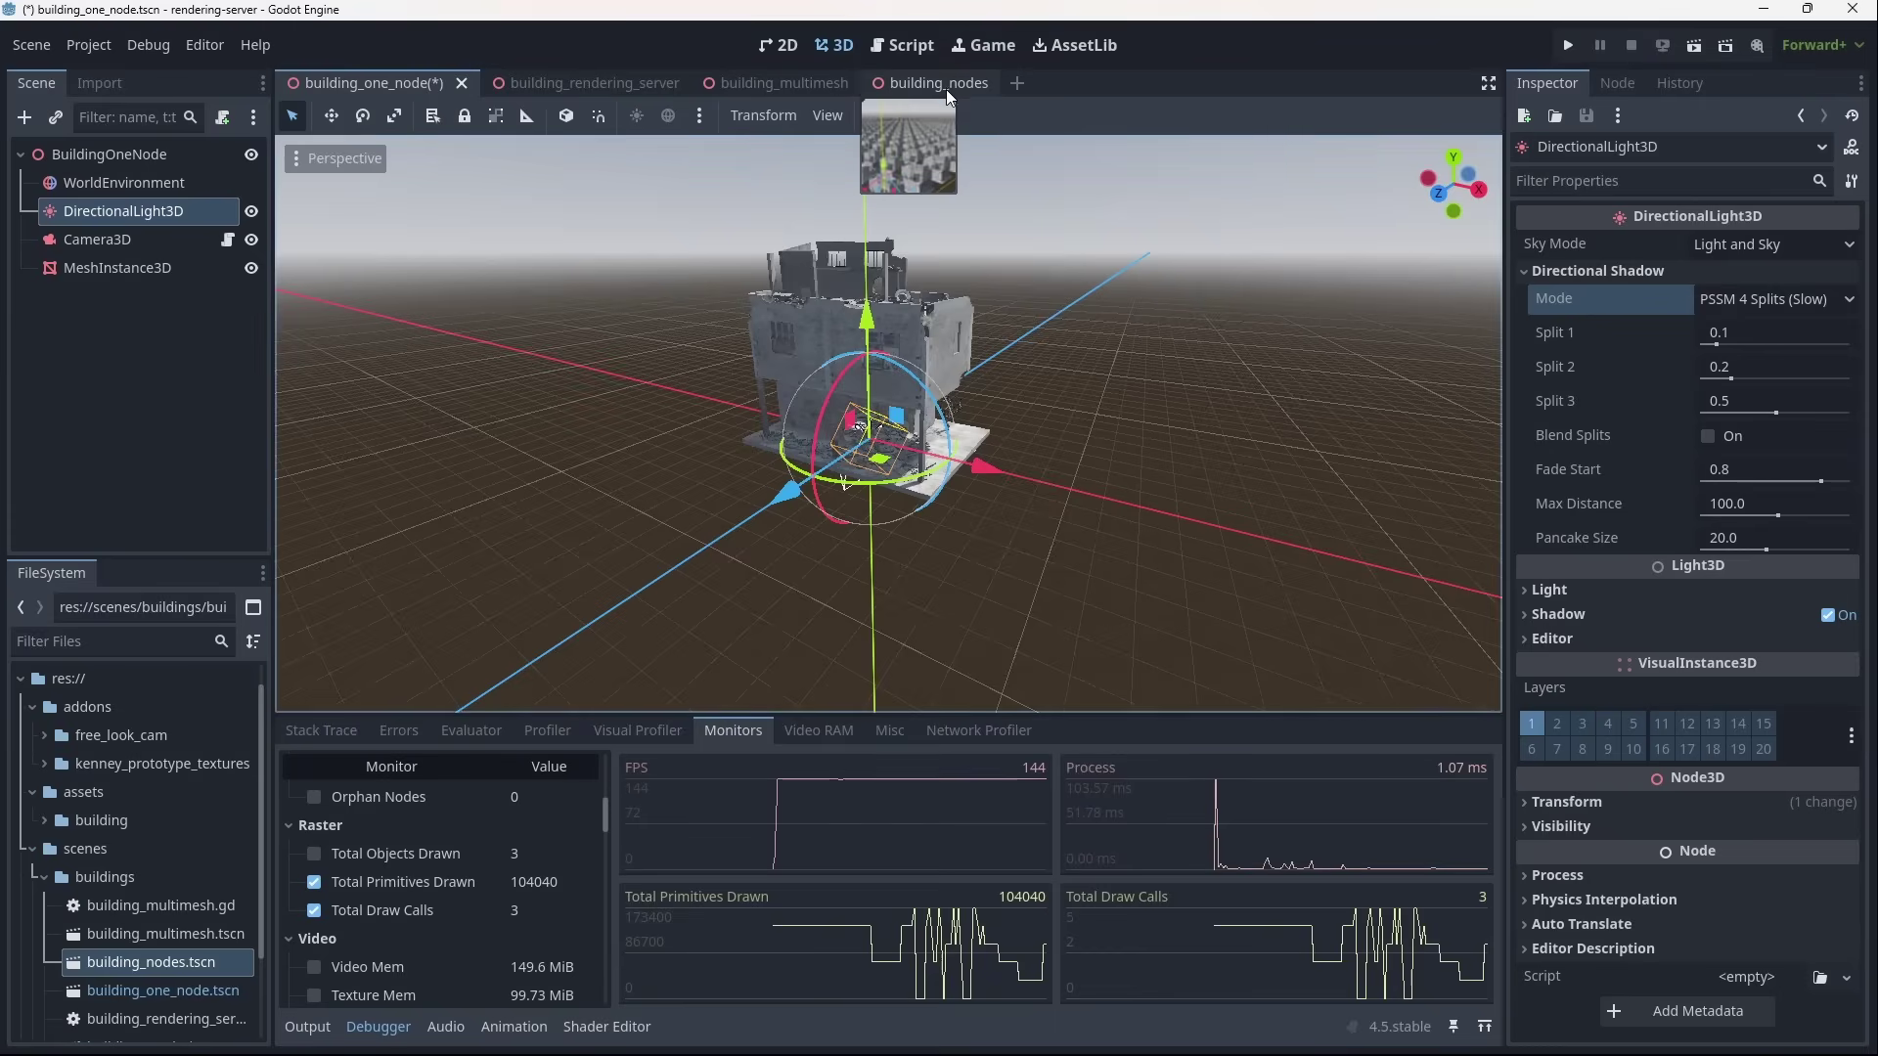
Step: Run the building_nodes scene, check its FPS, primitives and draw call graphs in the debugger, and stop it
key(ctrl+shift+Tab)
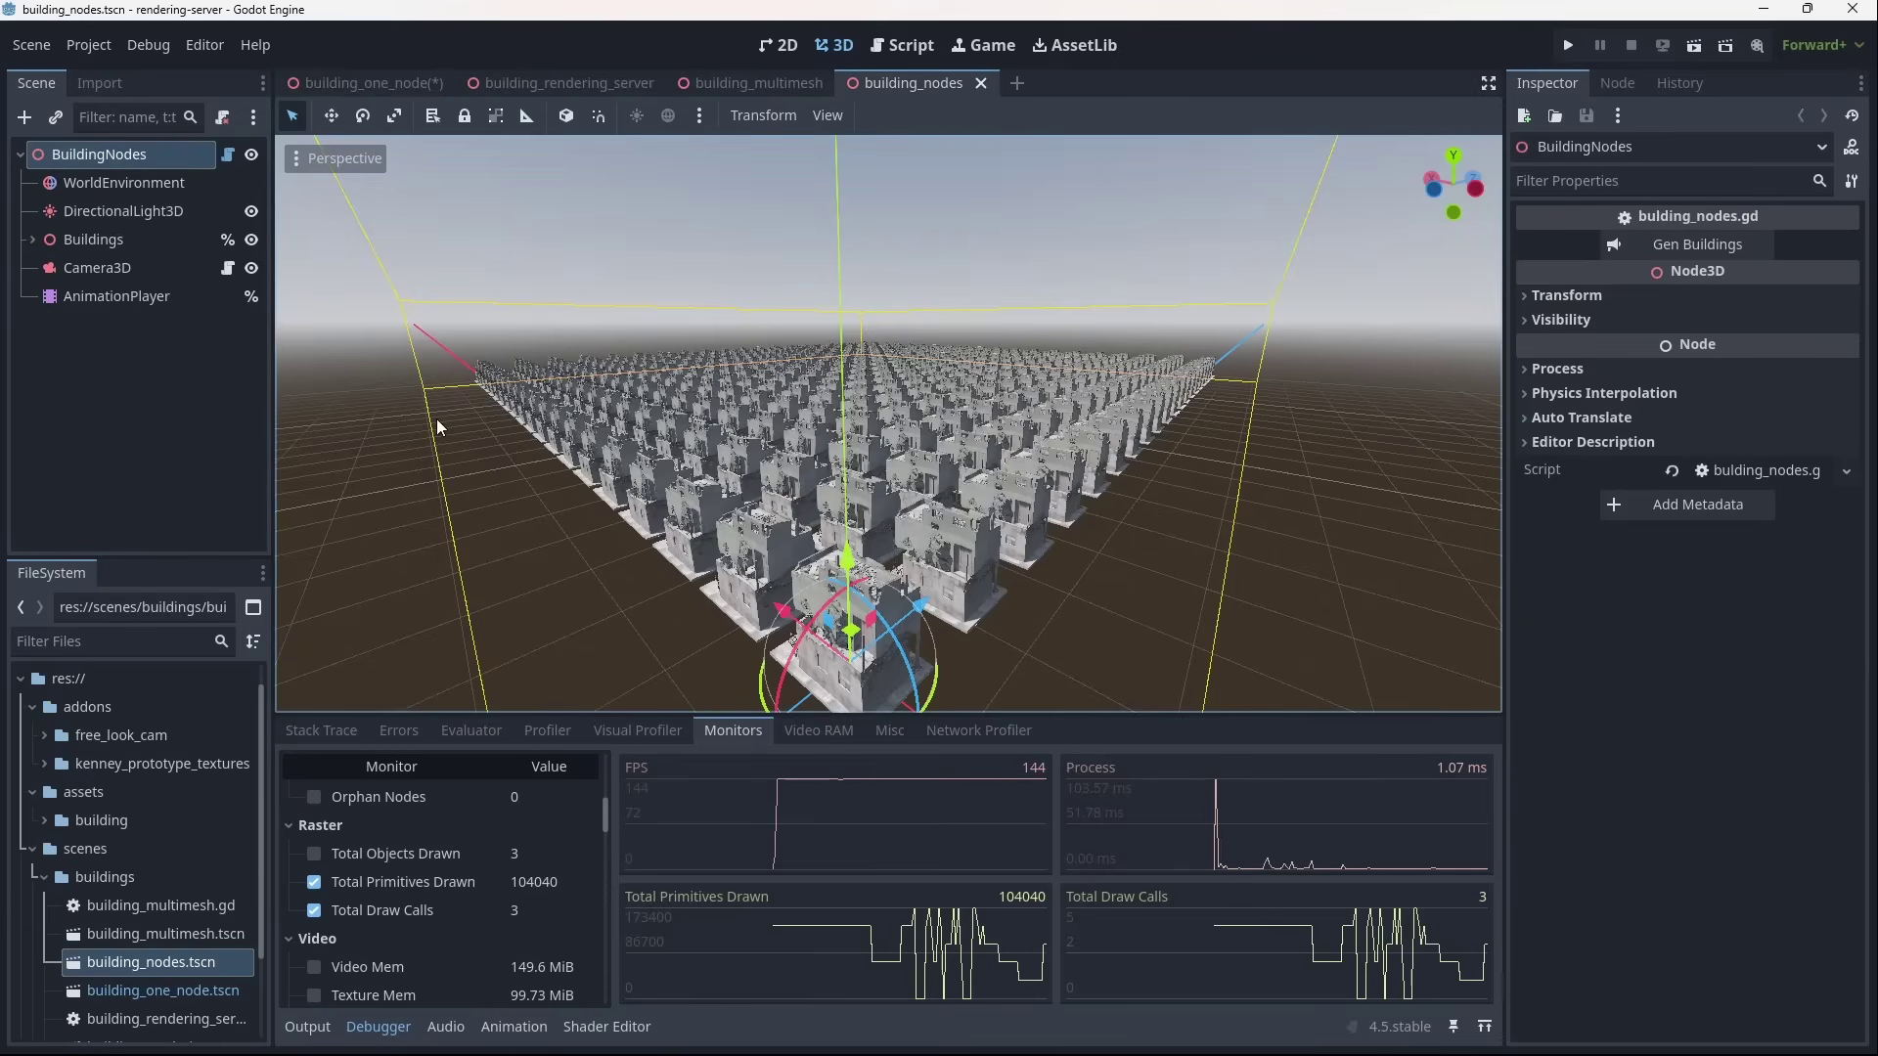
right_drag(888, 424, 851, 421)
right_drag(595, 297, 594, 297)
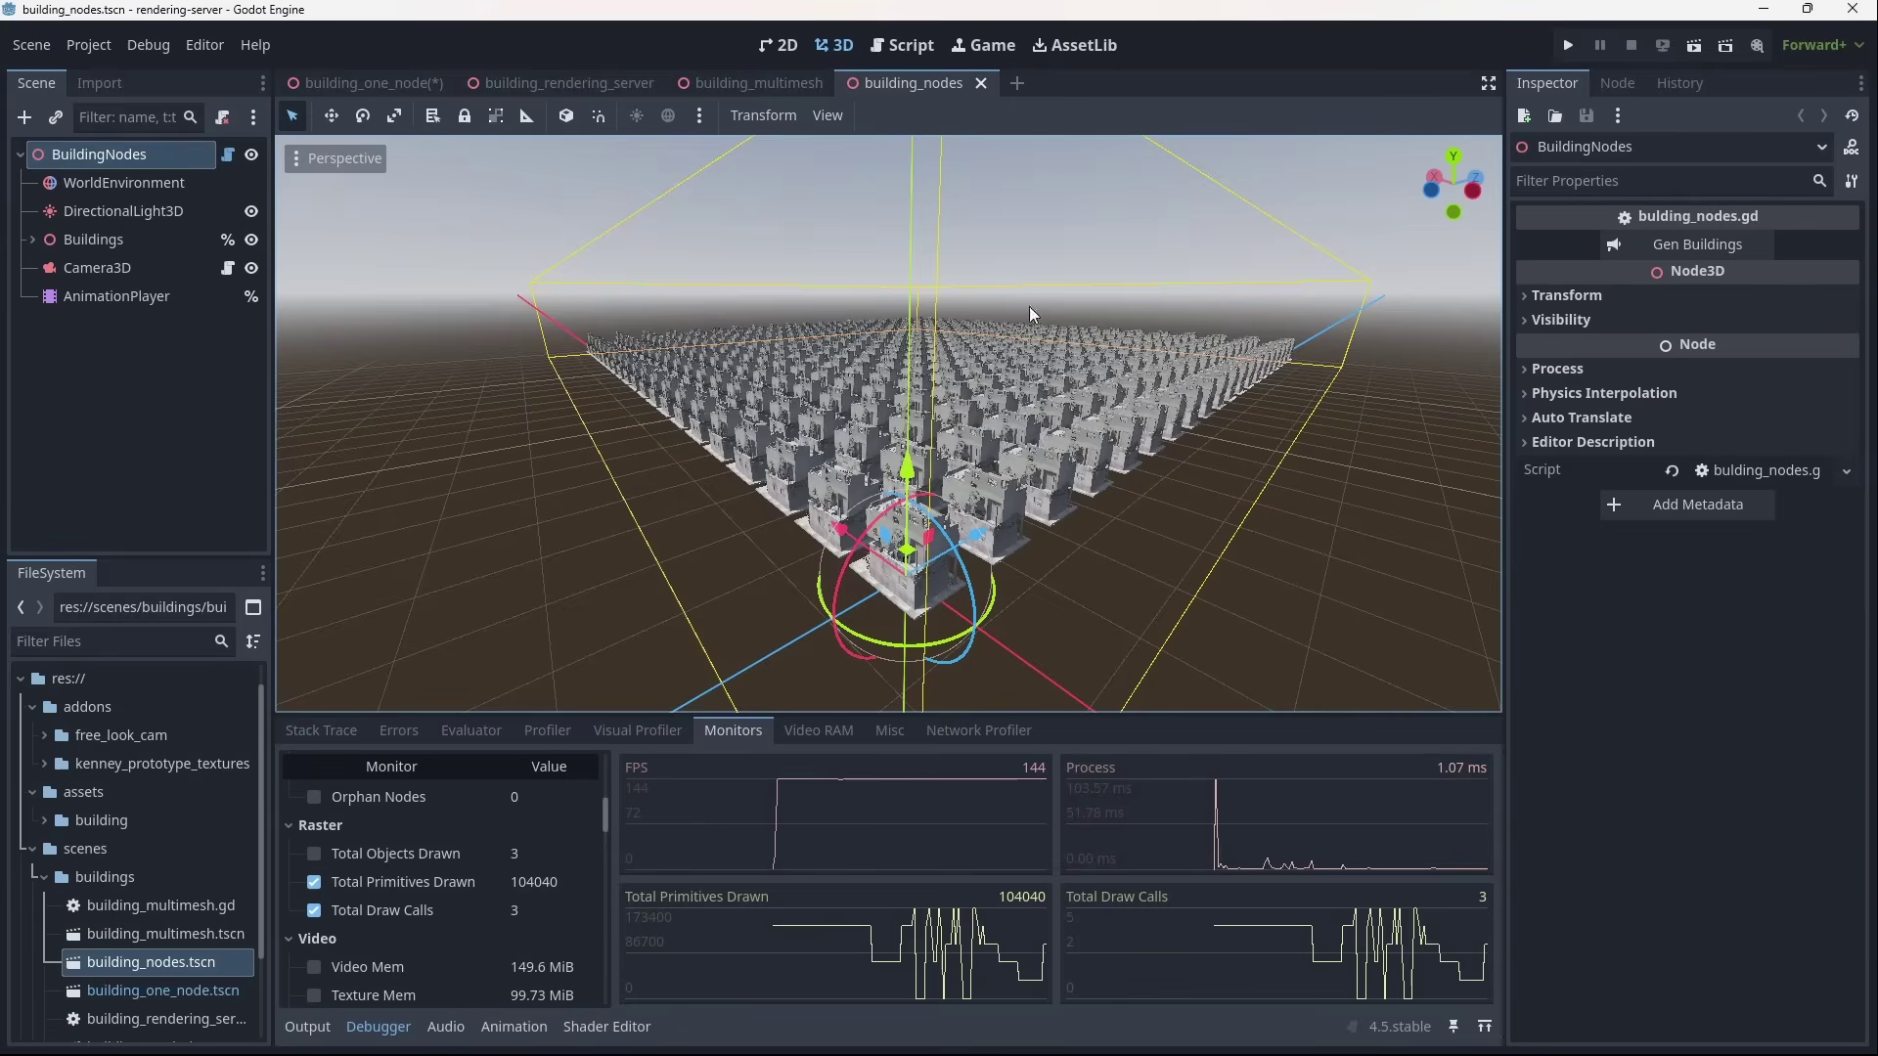
click(1694, 49)
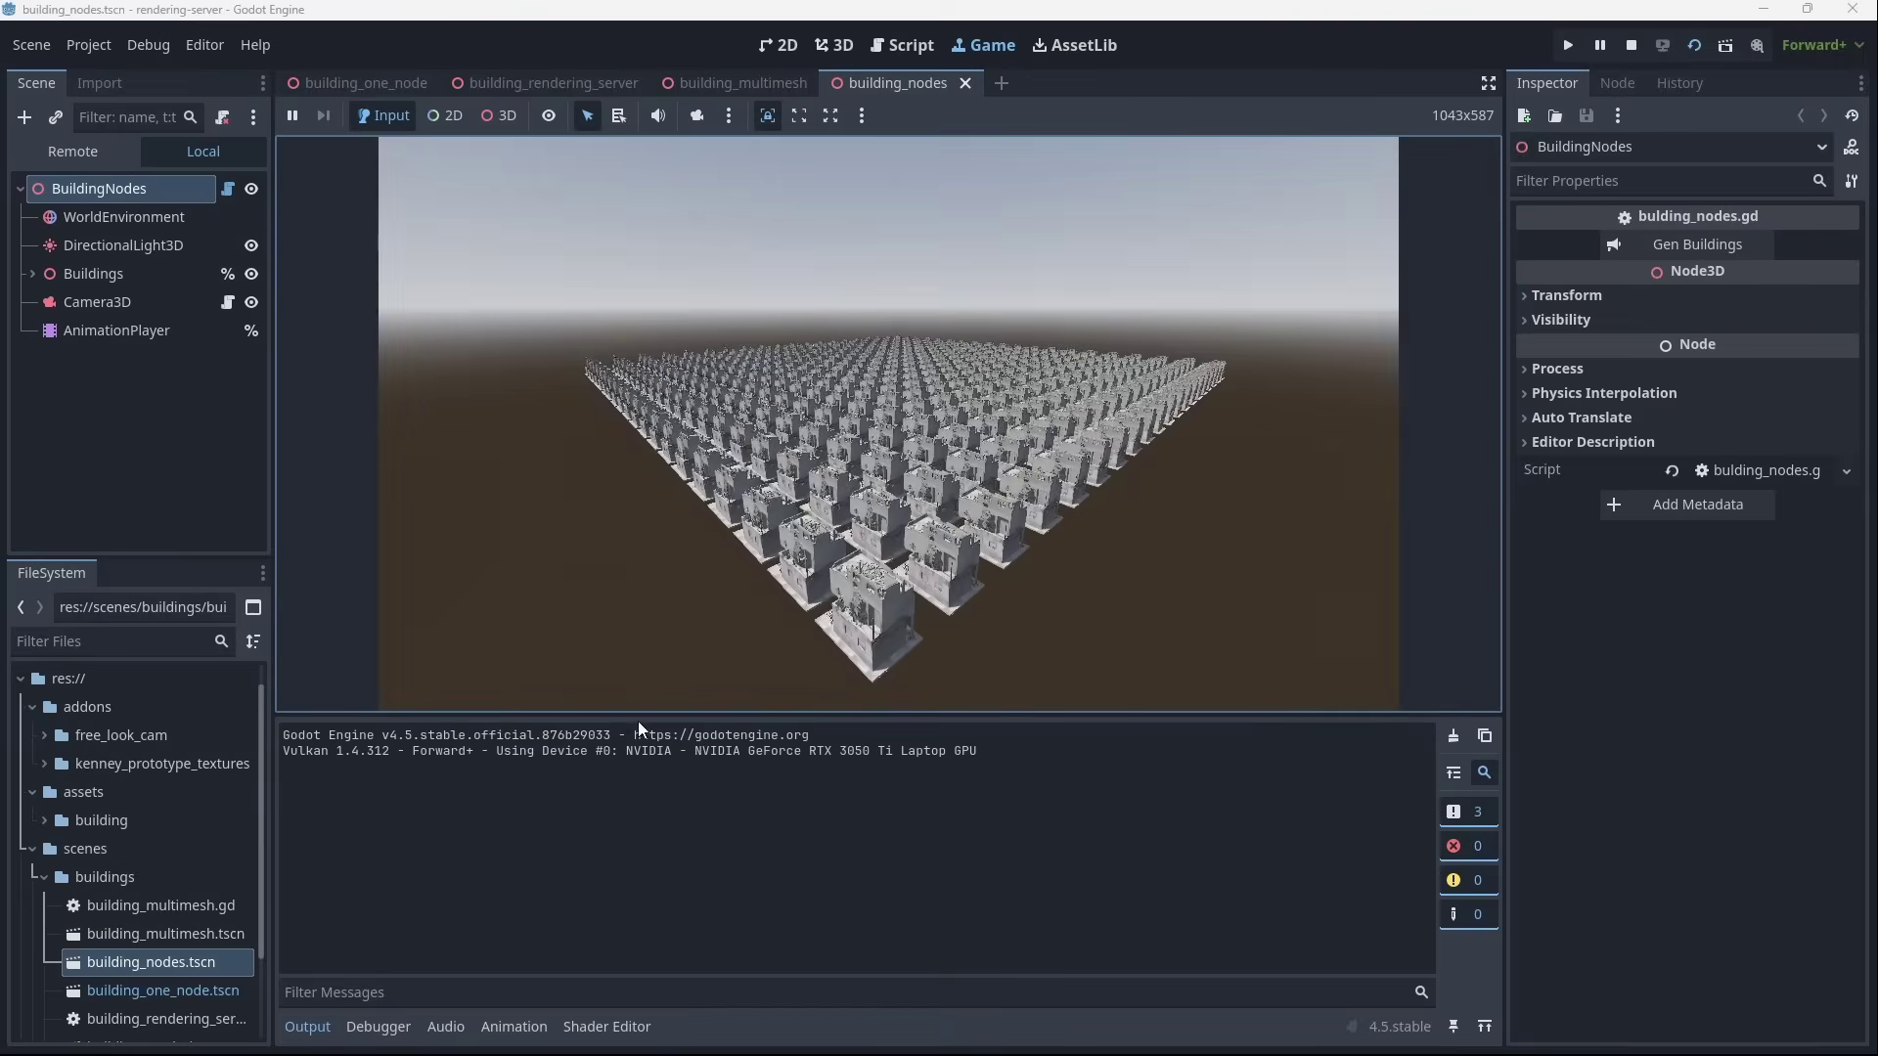
click(379, 1027)
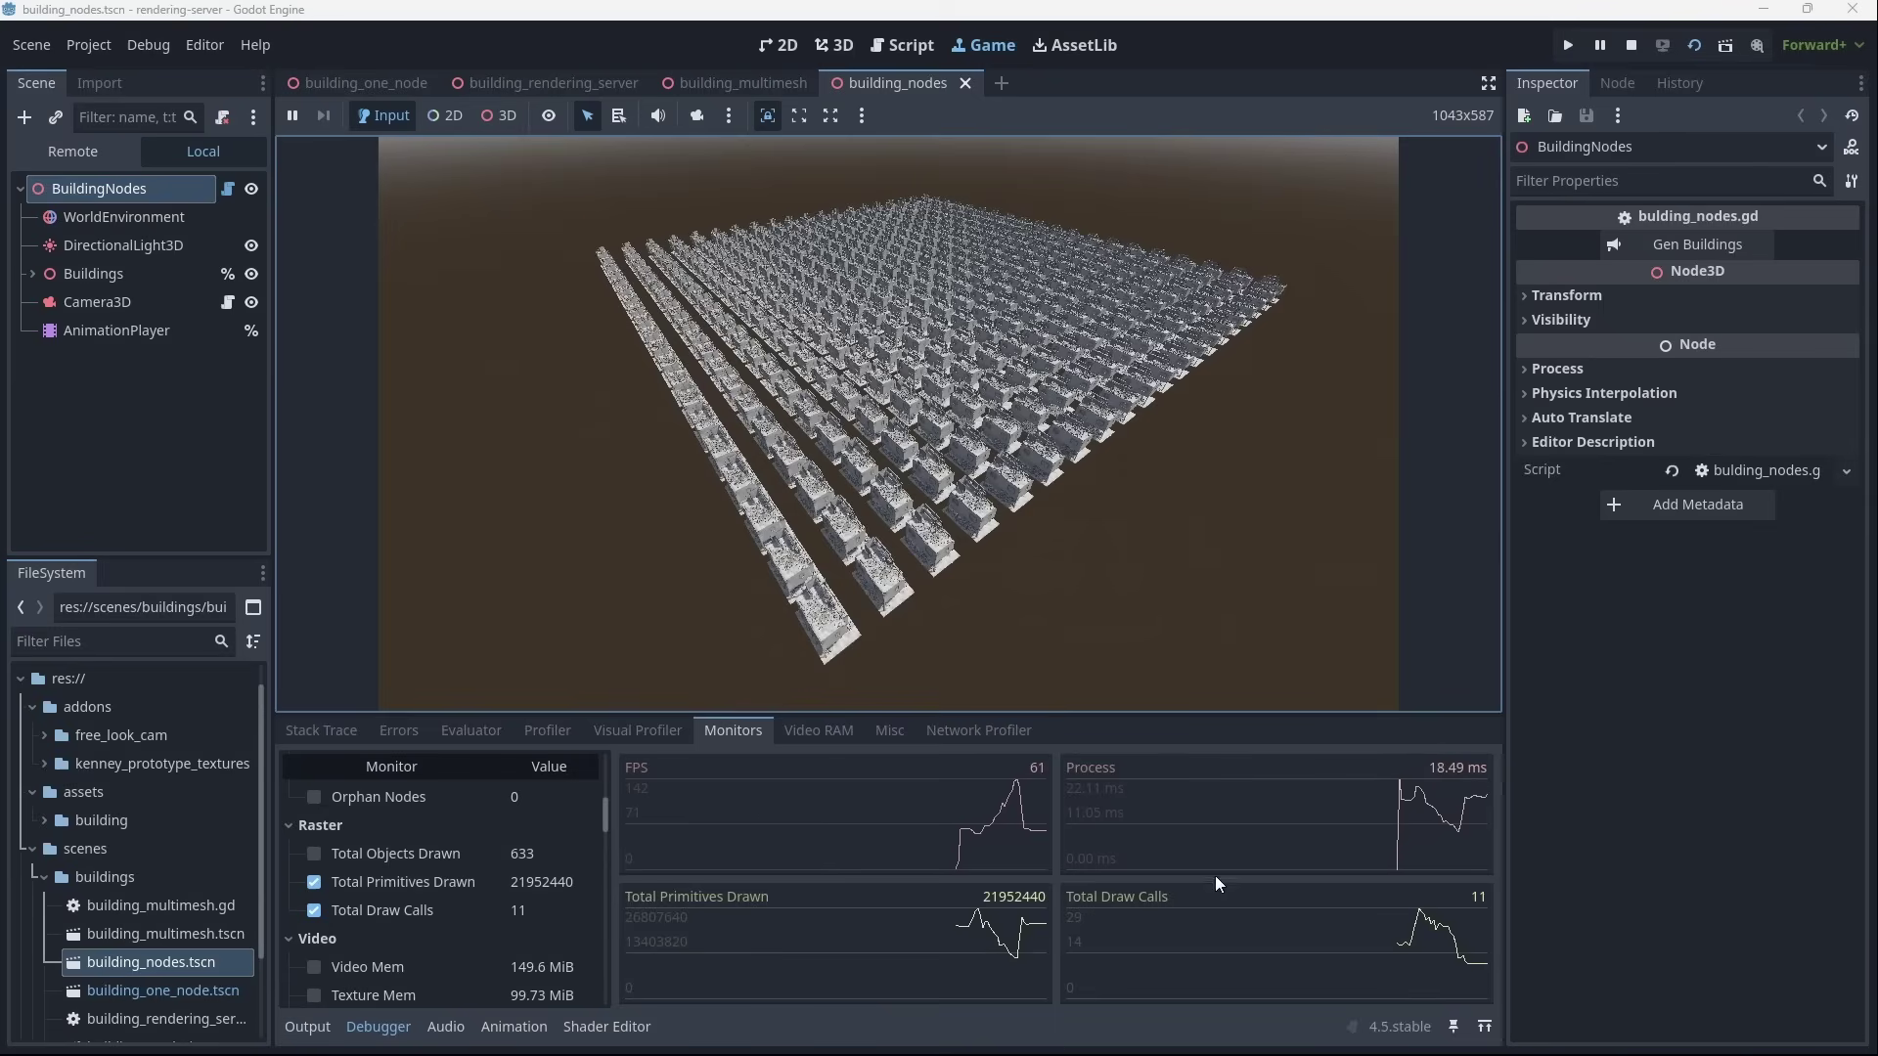
click(1632, 45)
Step: Run the building_multimesh scene, check its performance graphs in the debugger monitors, and stop it
click(708, 78)
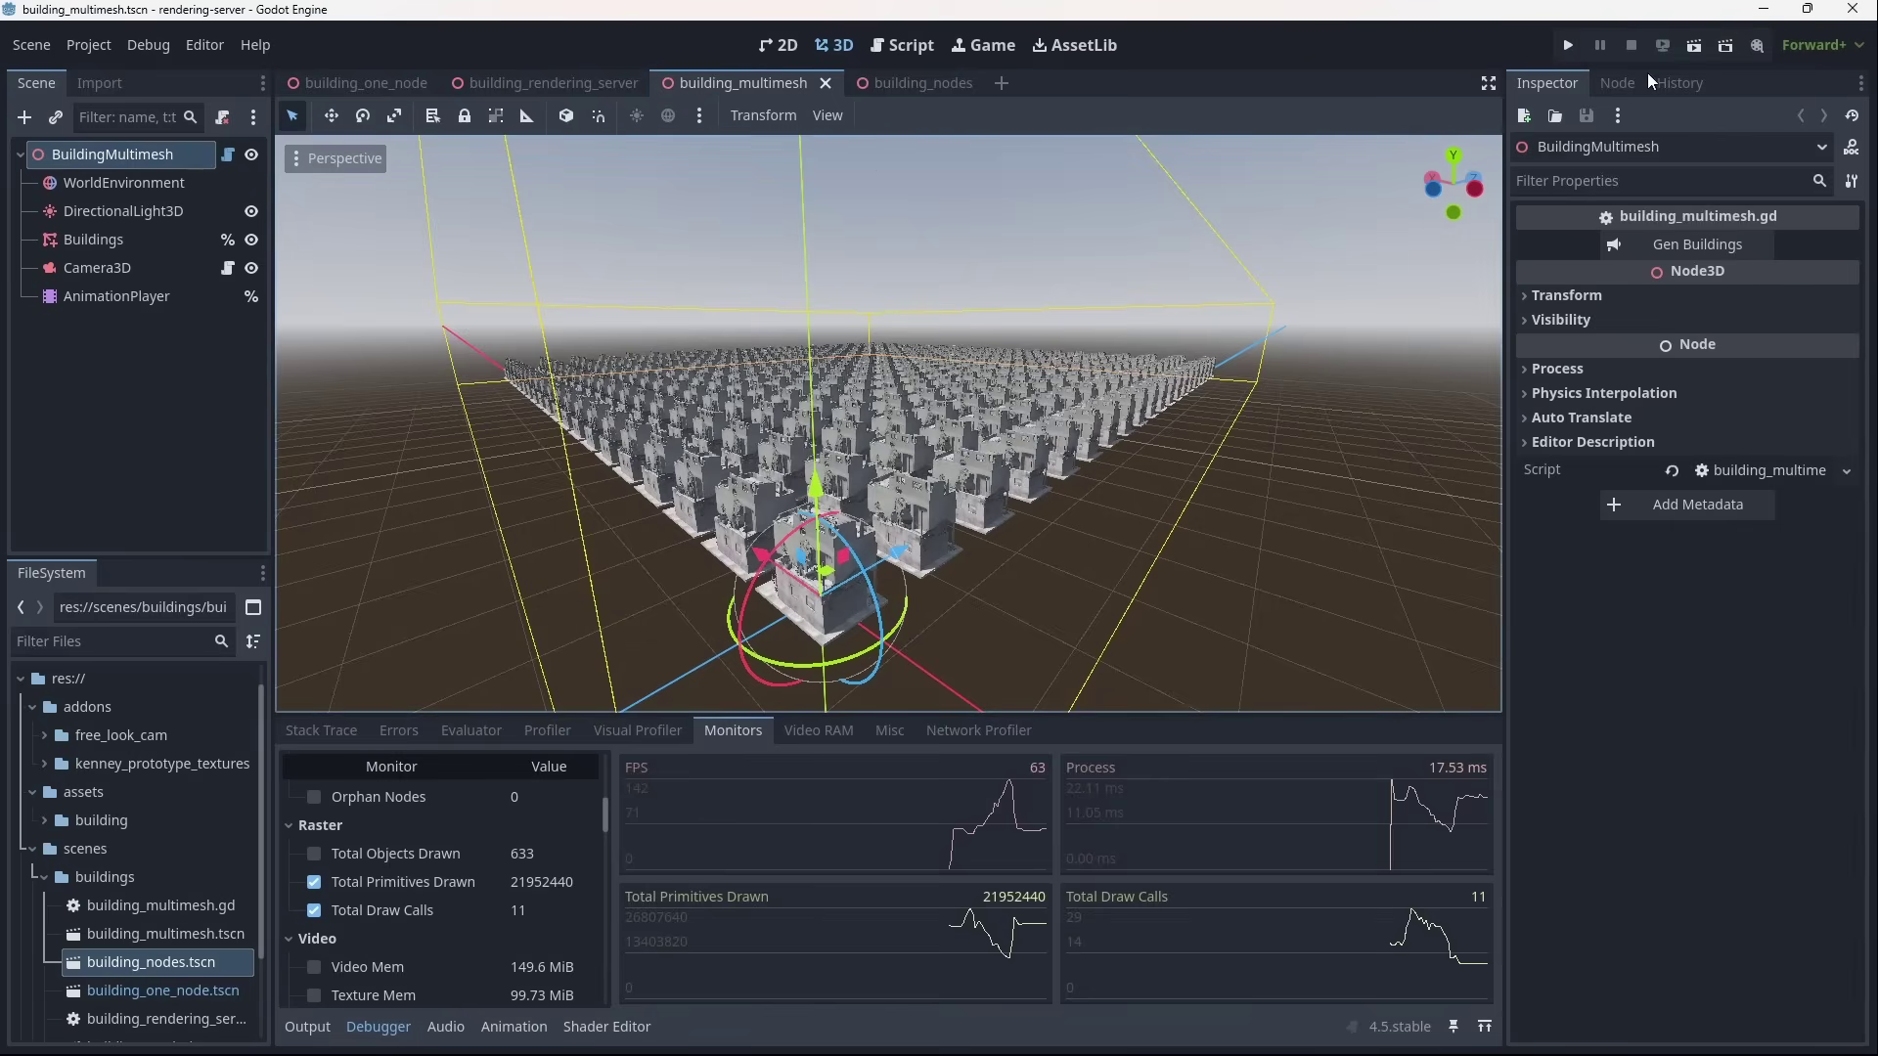
click(1698, 49)
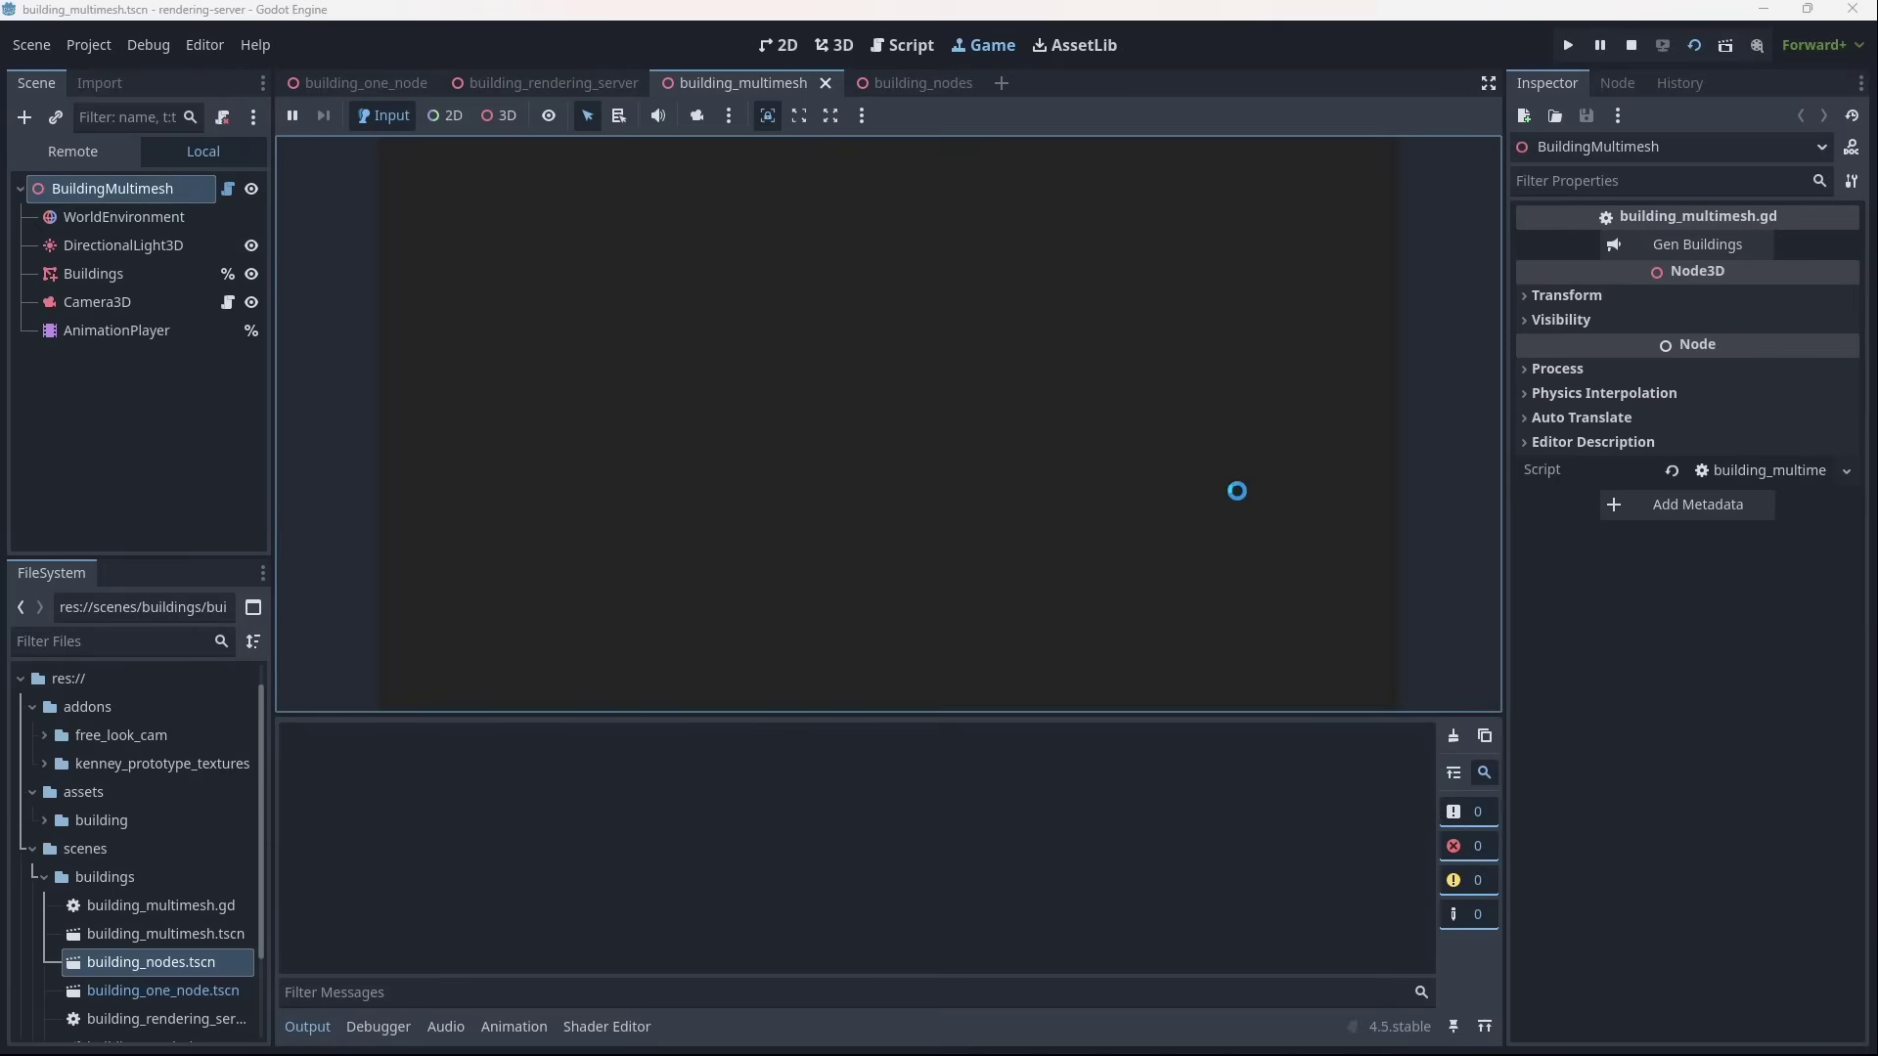
click(379, 1027)
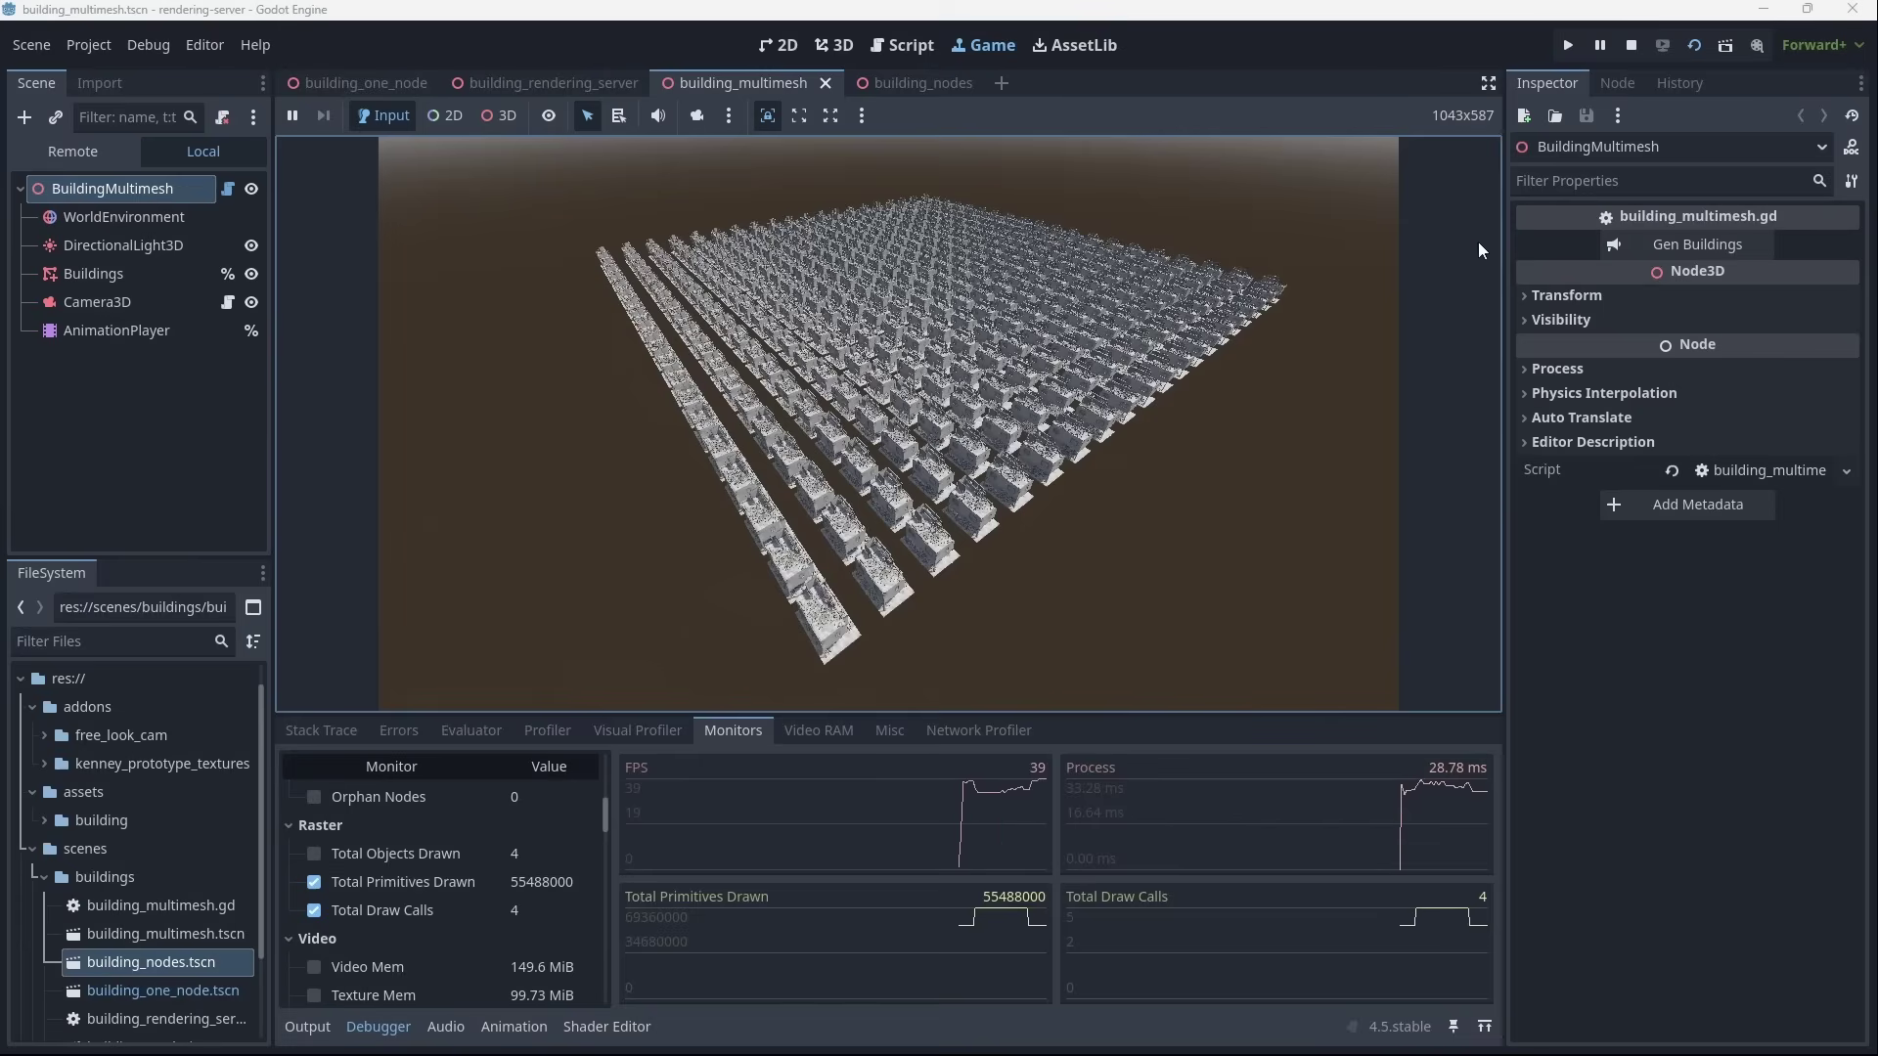
click(1630, 46)
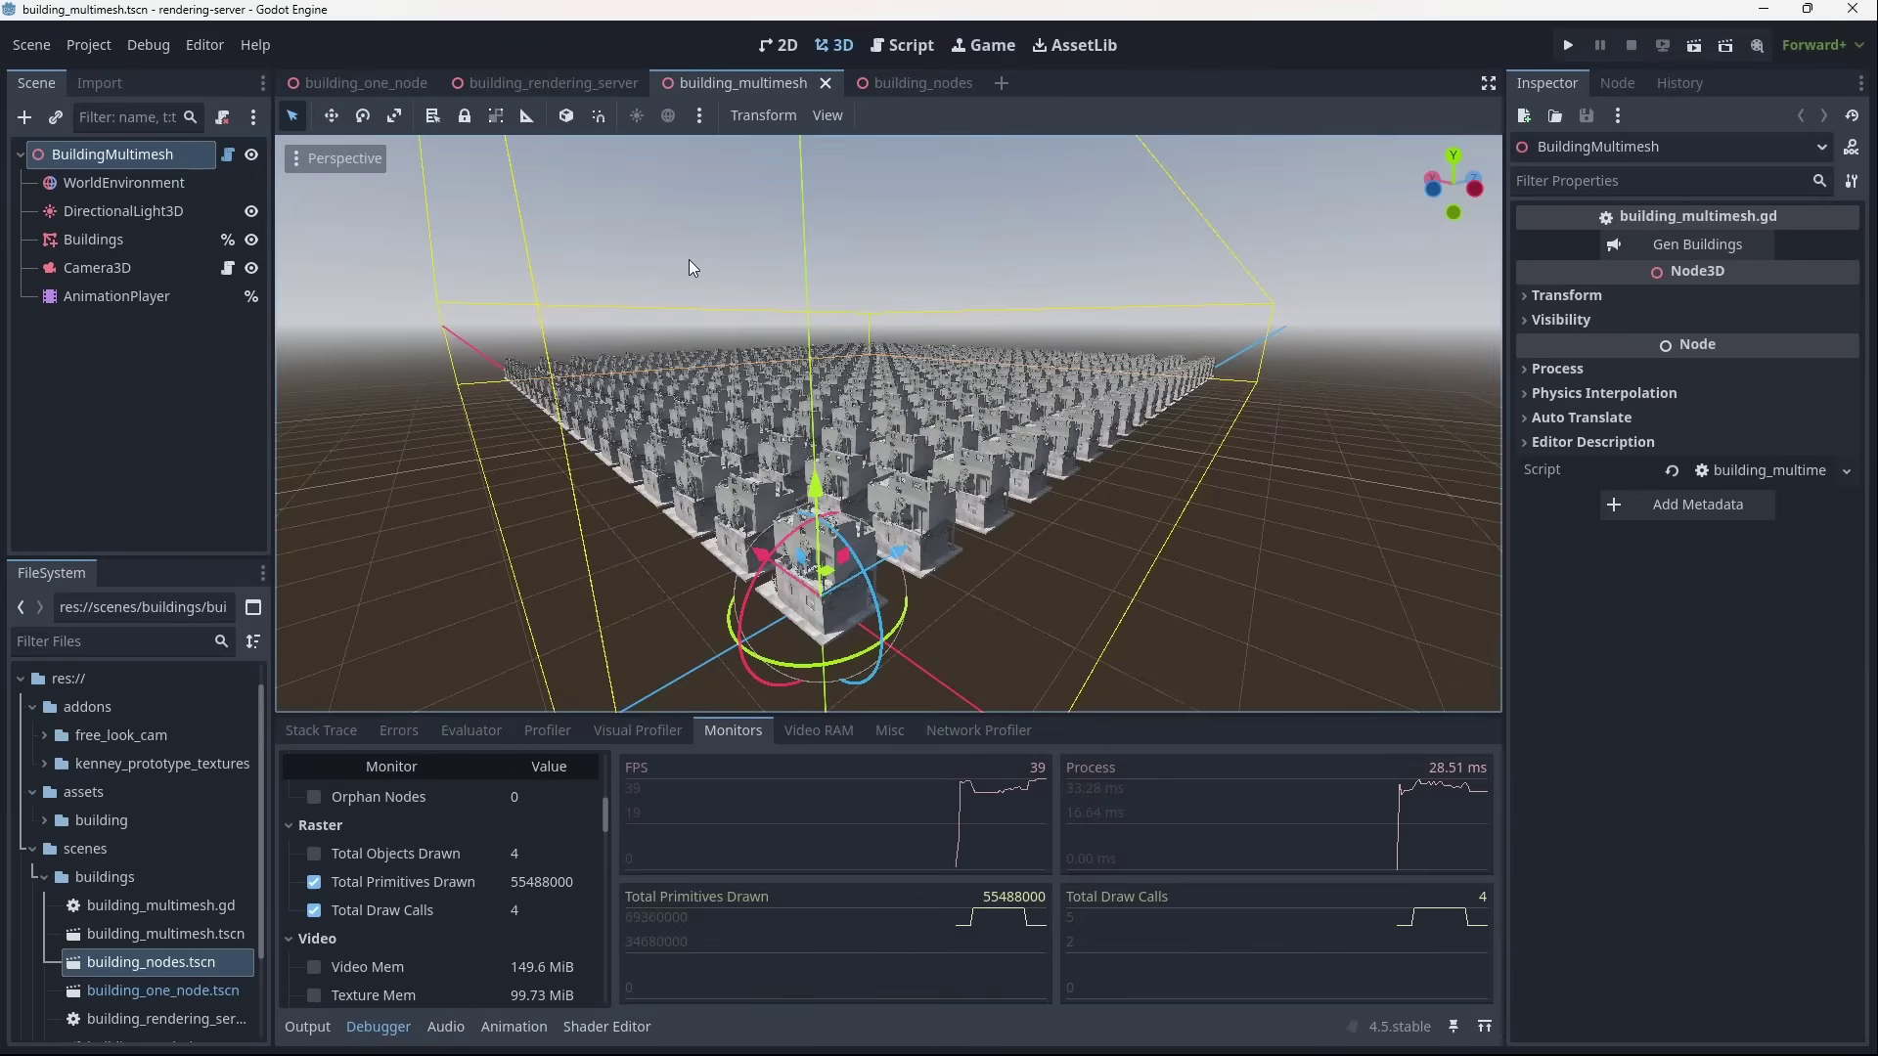
Step: Open the building_rendering_server scene, hide the debugger, and select the scene's root node
click(542, 84)
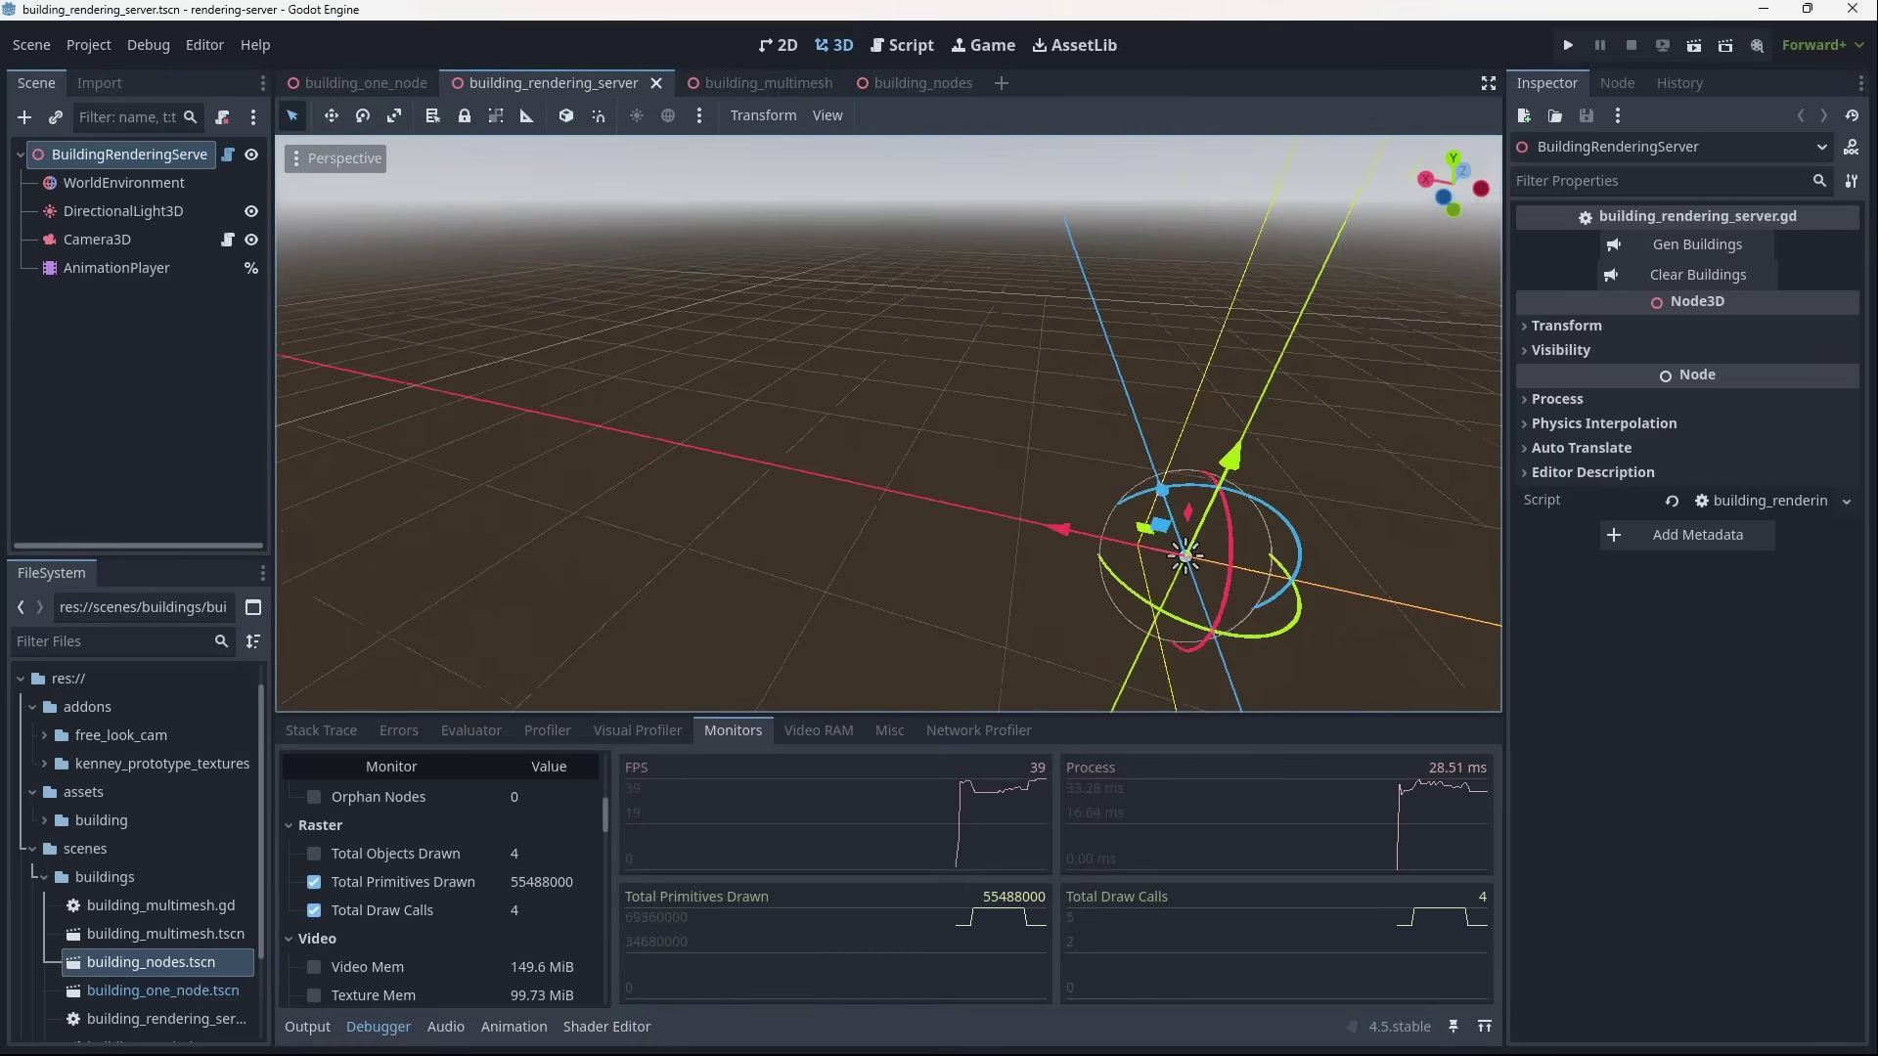
right_drag(924, 498, 925, 498)
key(s)
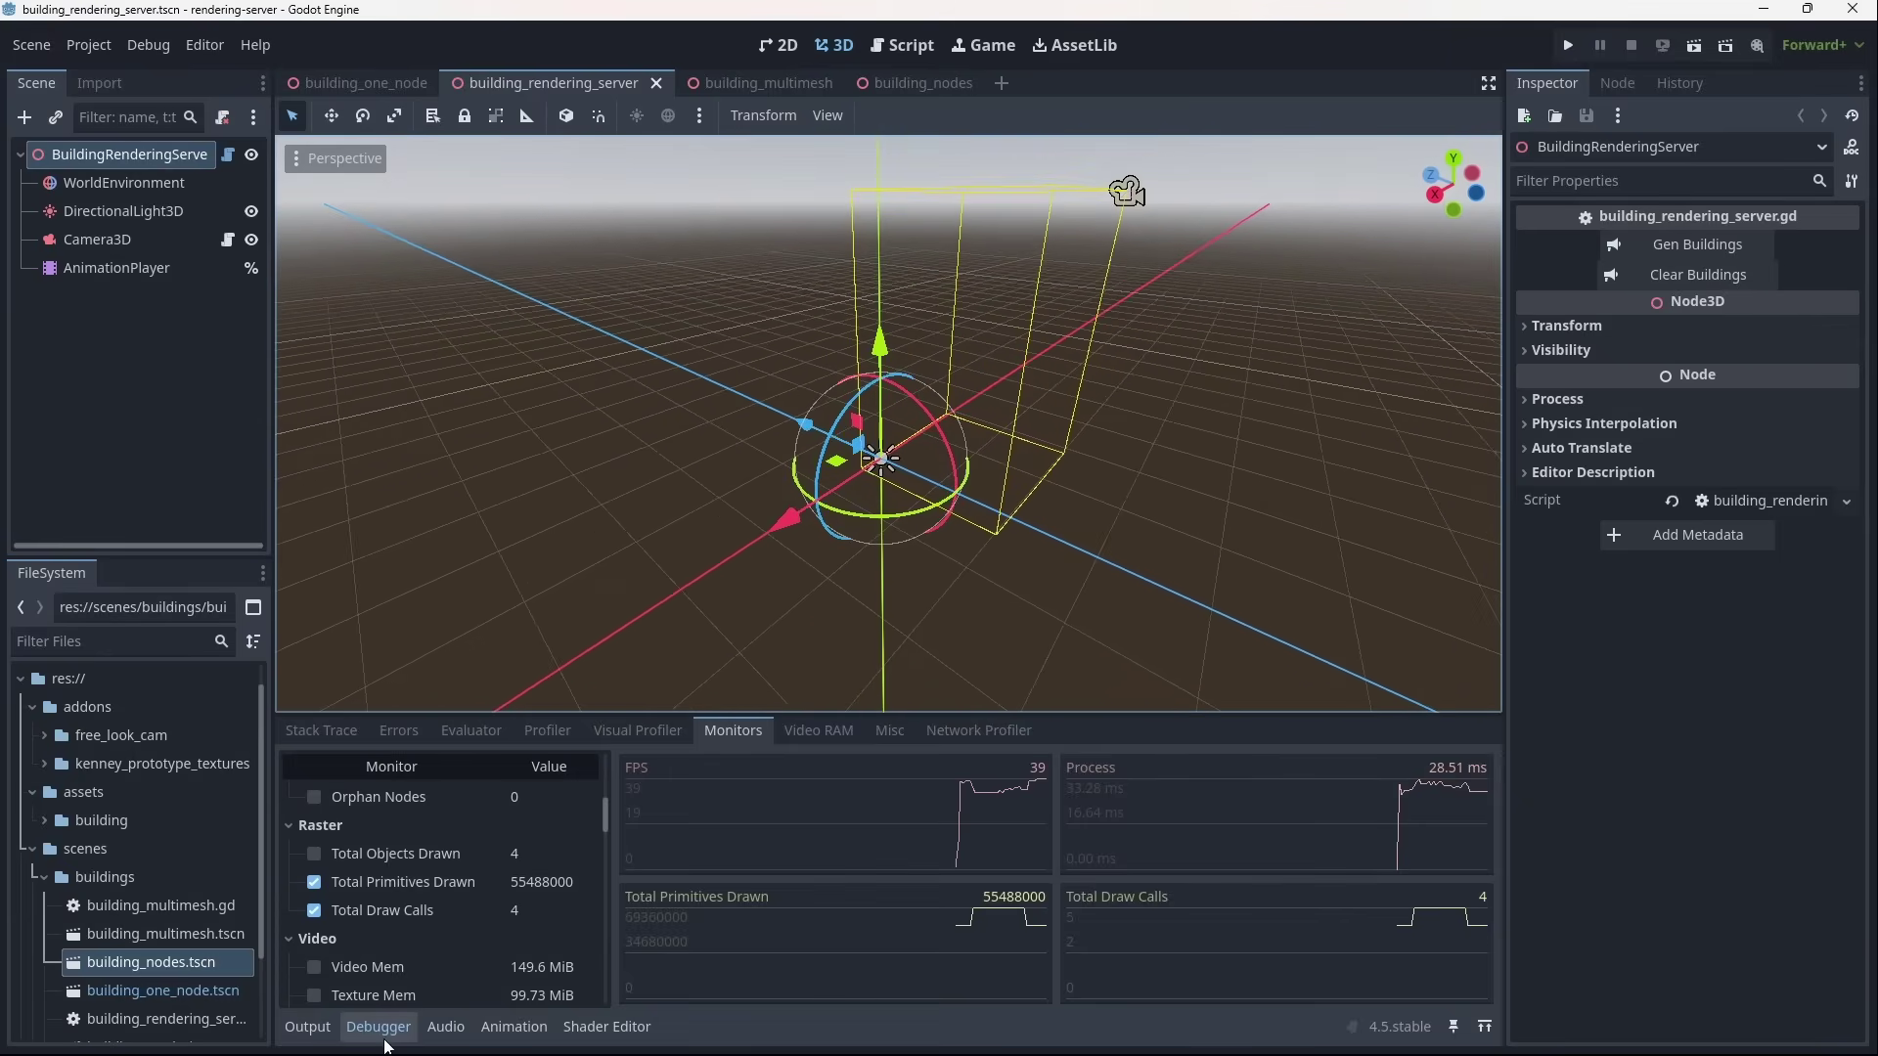
click(379, 1026)
click(164, 185)
click(174, 158)
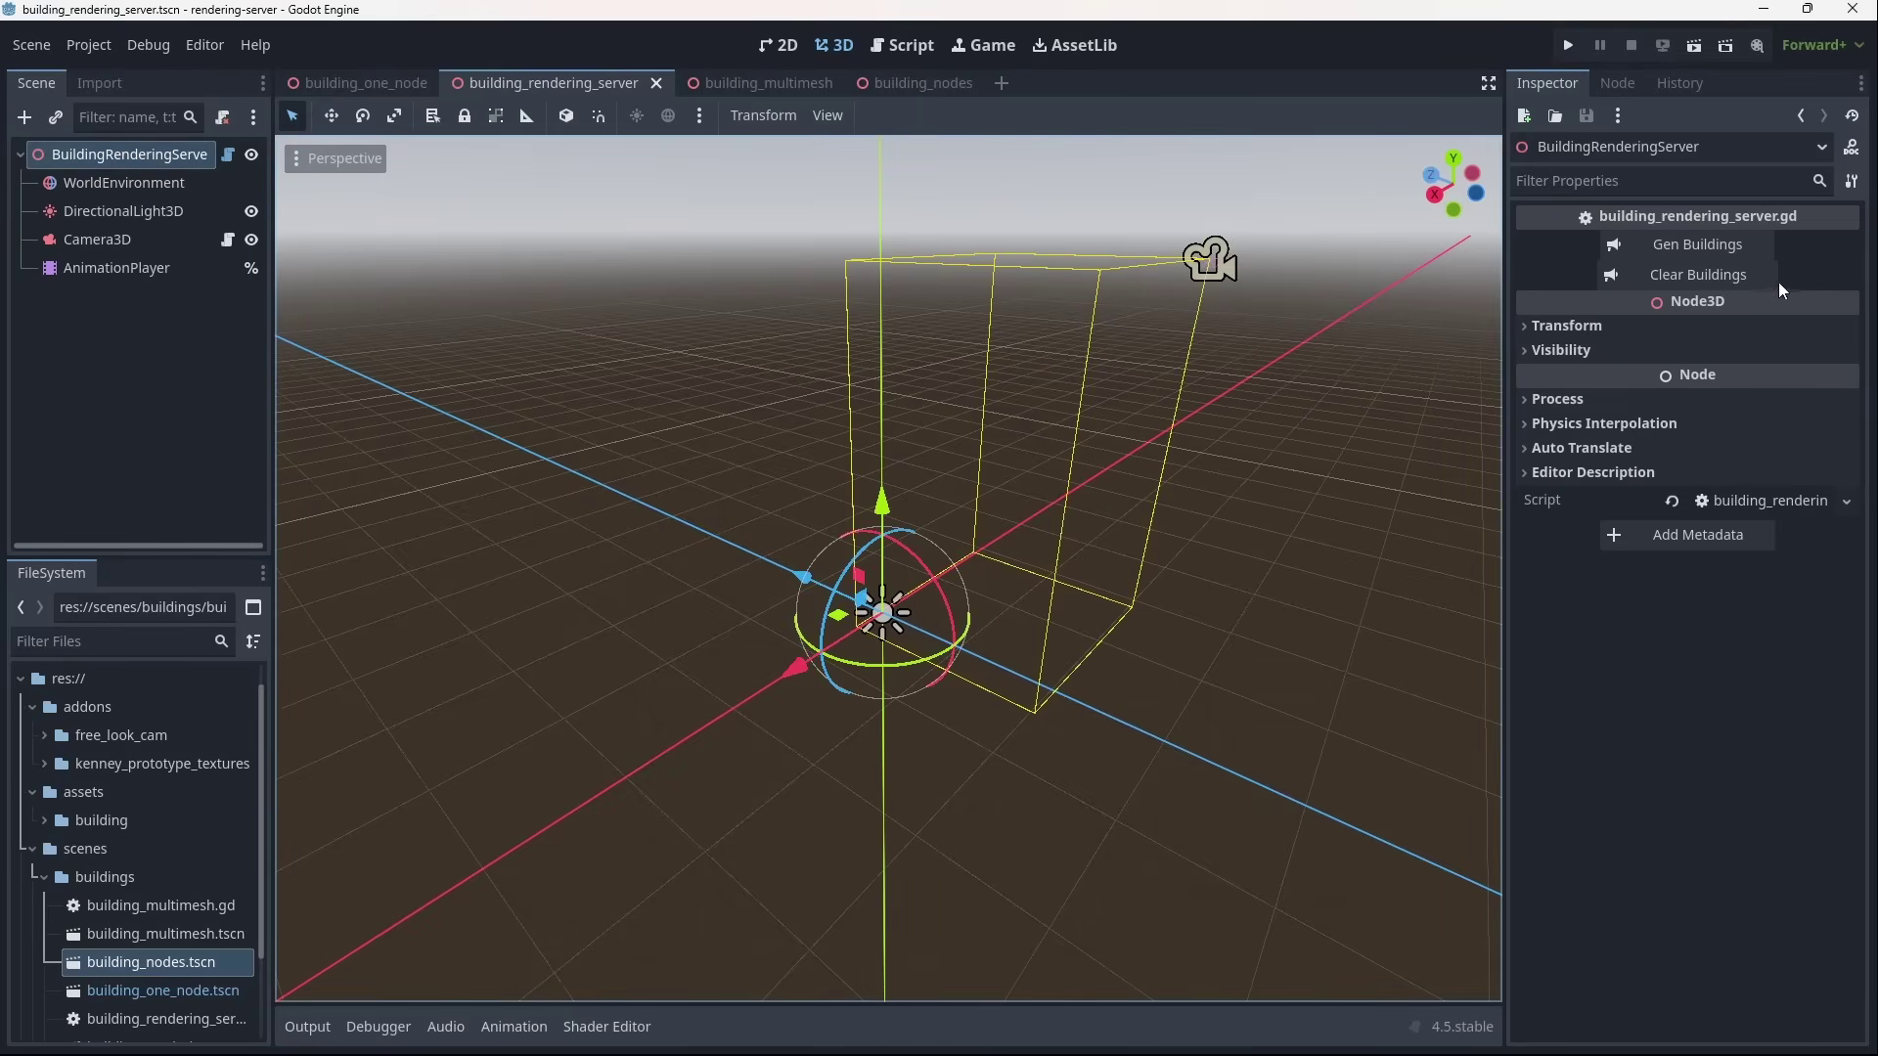
Step: Generate the buildings from the root node's script and view the resulting grid in the viewport
click(1730, 248)
key(d)
right_drag(1052, 559, 1051, 559)
key(d)
right_drag(956, 377, 957, 377)
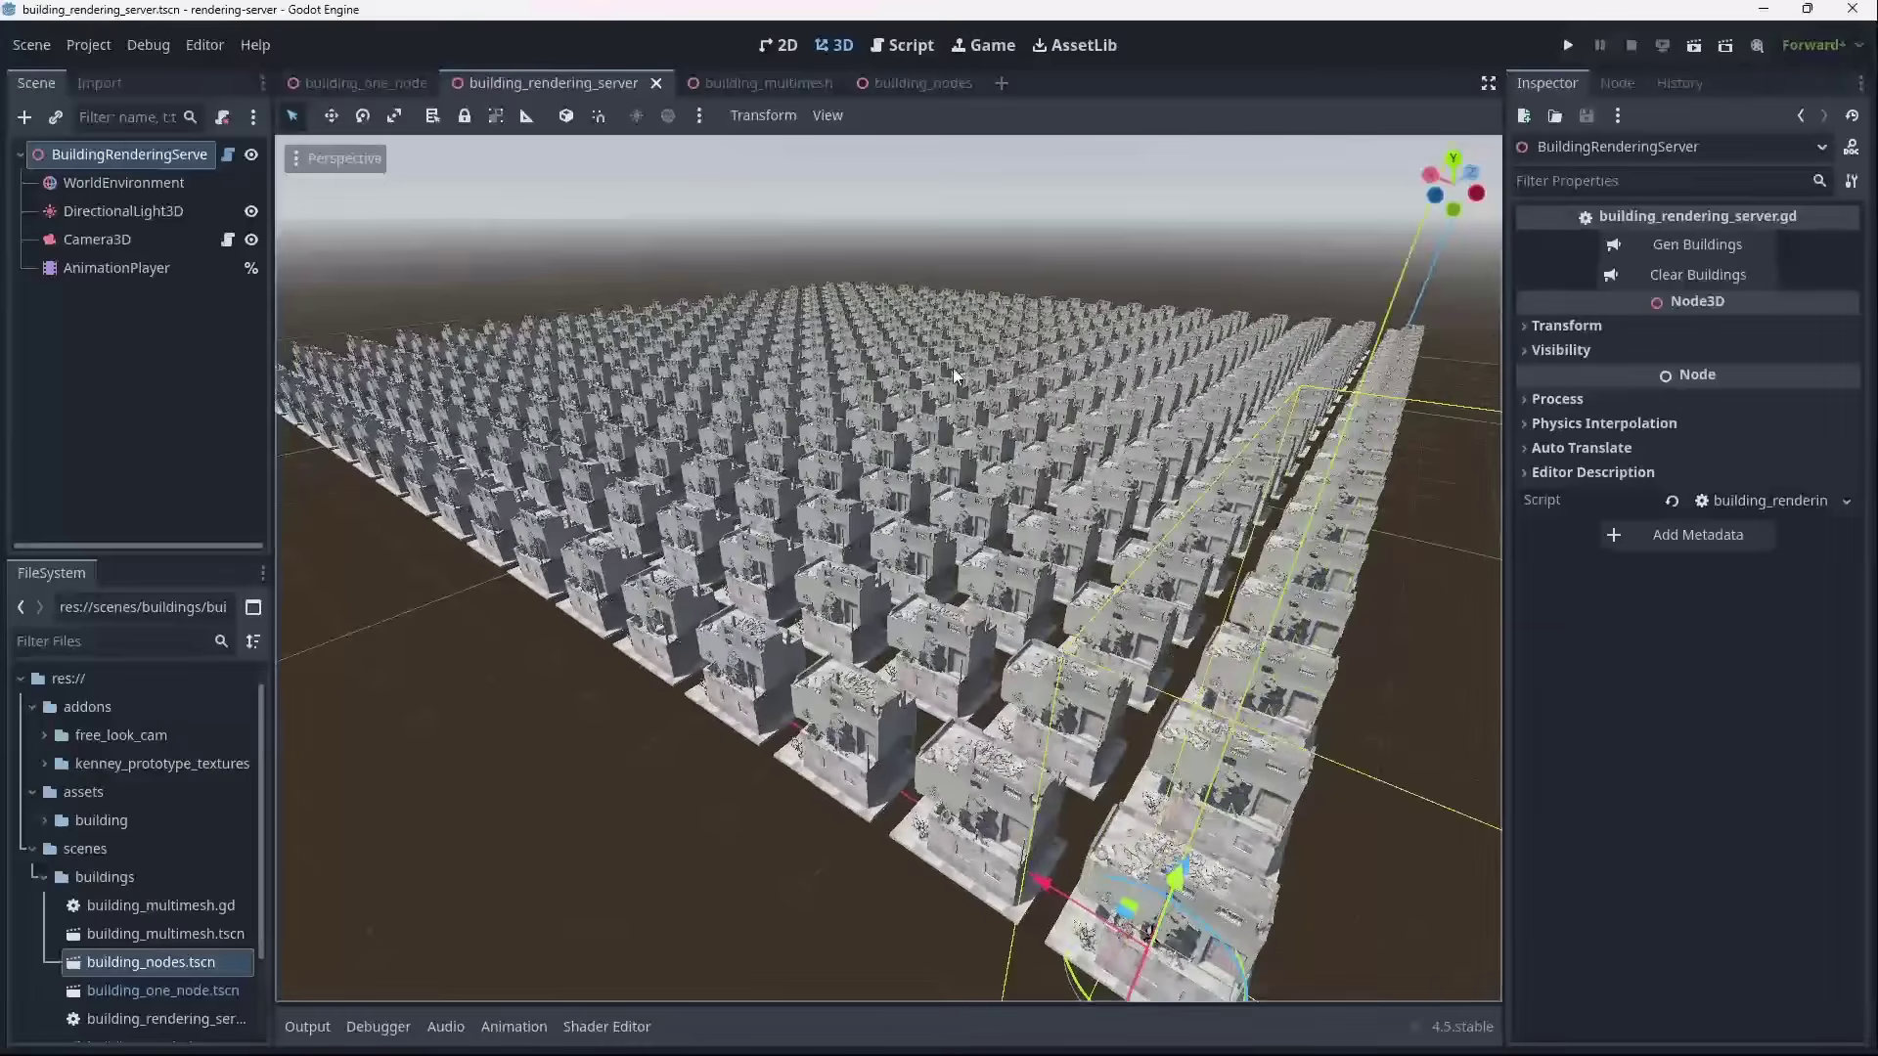
Step: Switch to the building_one_node scene and inspect its viewport for the buildings generated through the rendering server
click(372, 76)
key(s)
right_drag(783, 440, 782, 440)
key(d)
right_drag(1018, 474, 1017, 474)
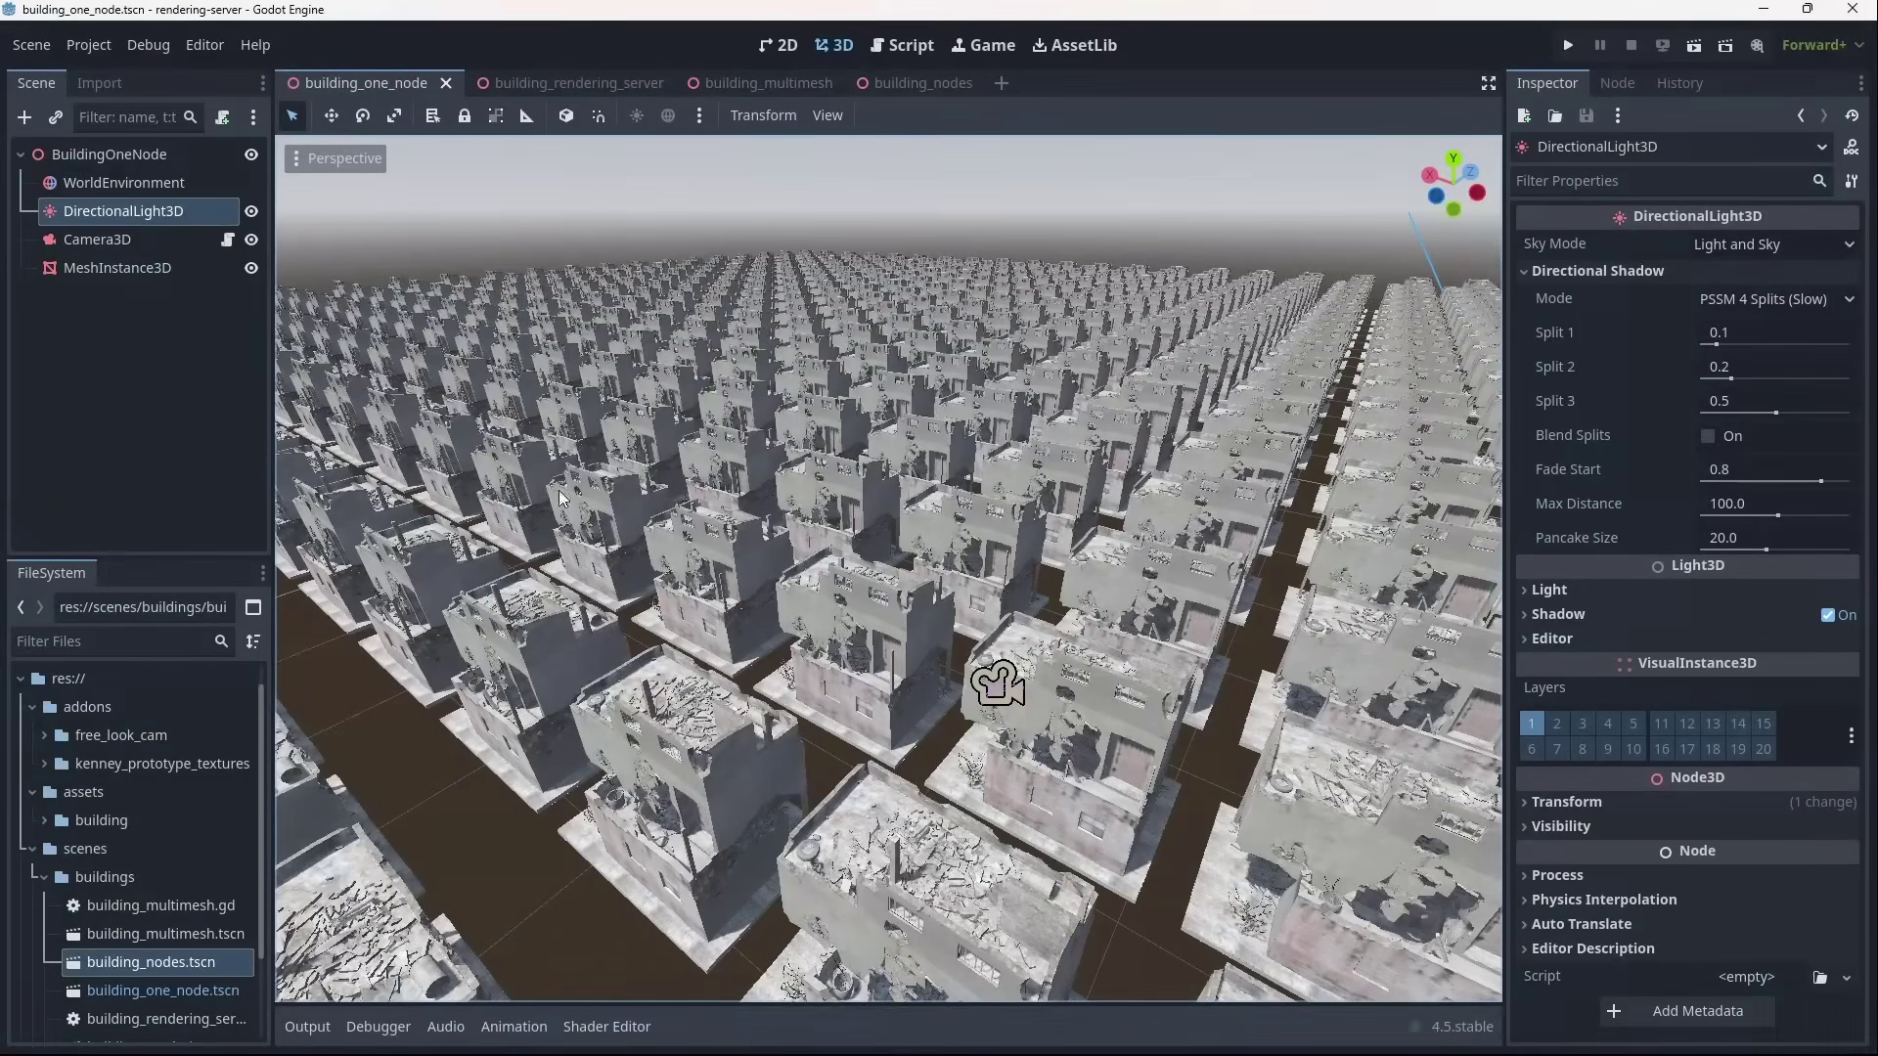
Step: Switch to the building_rendering_server scene, regenerate its buildings, and clear them again
middle_drag(486, 578, 548, 557)
middle_drag(802, 765, 1035, 508)
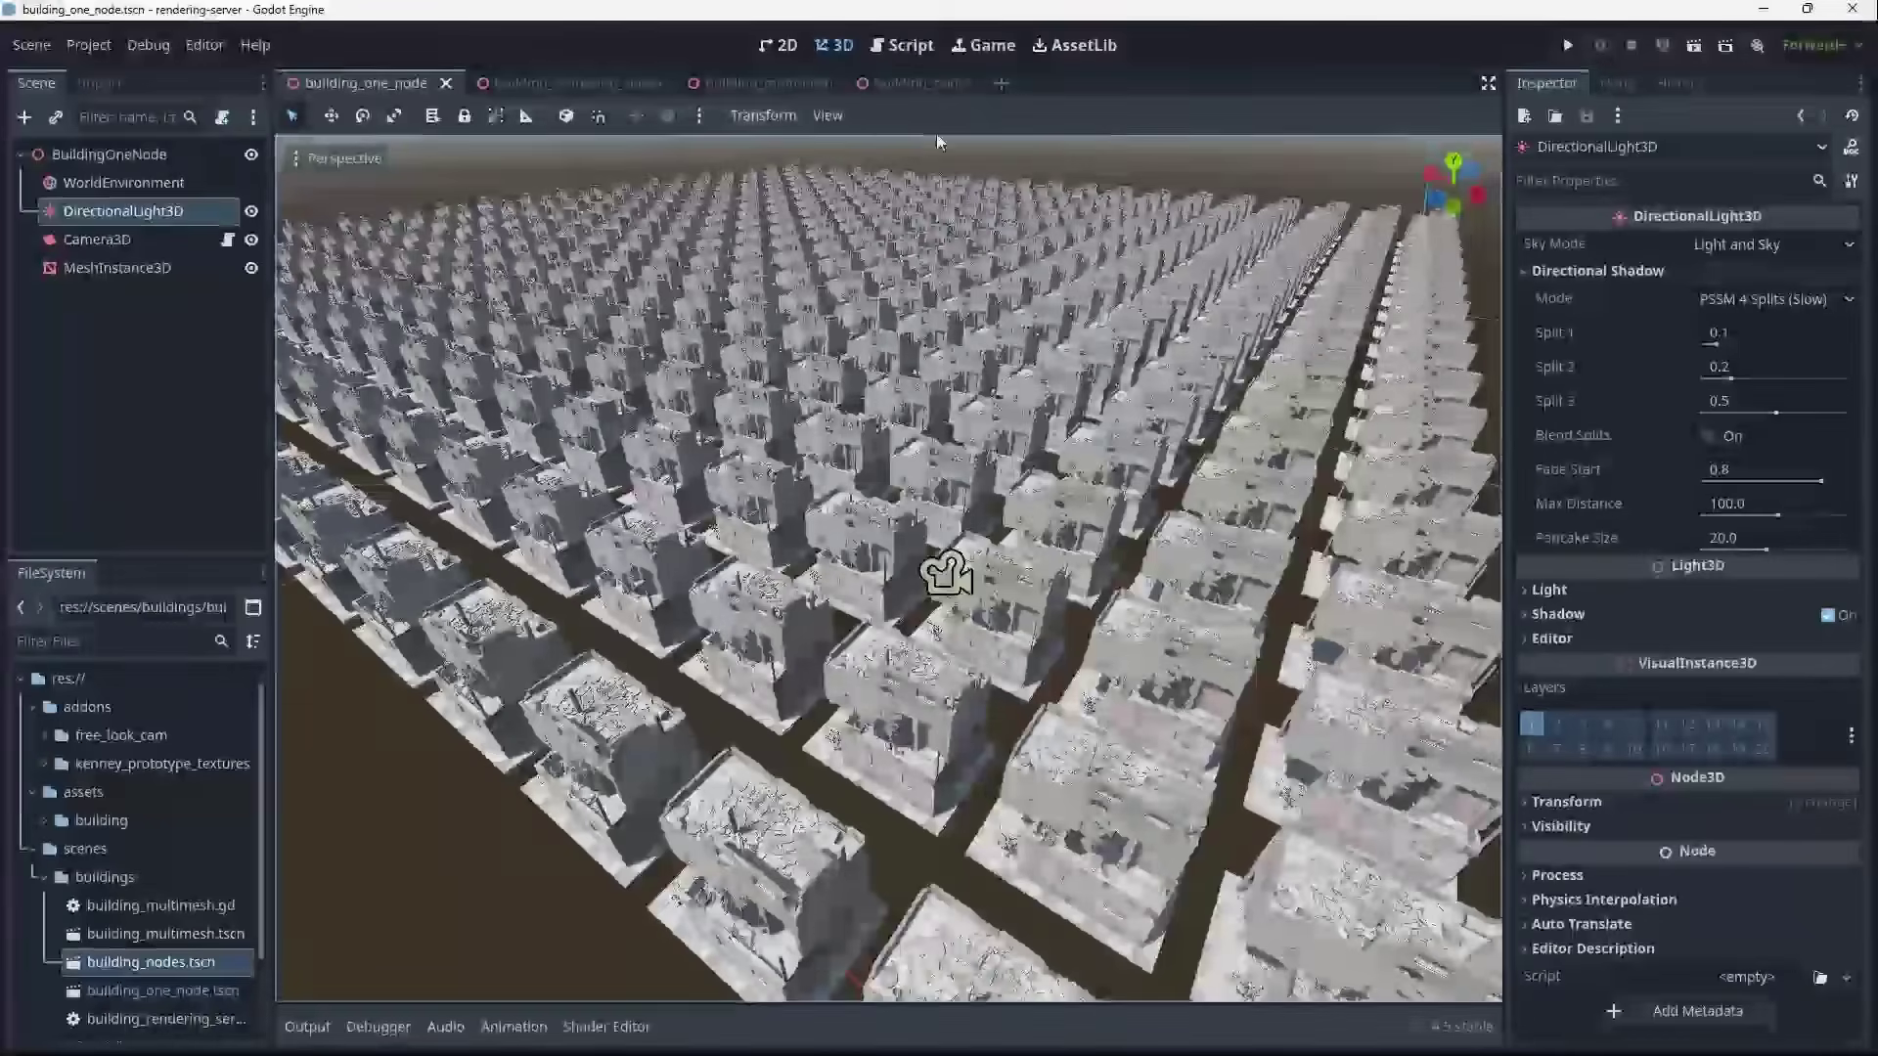
click(554, 82)
right_drag(969, 423, 978, 431)
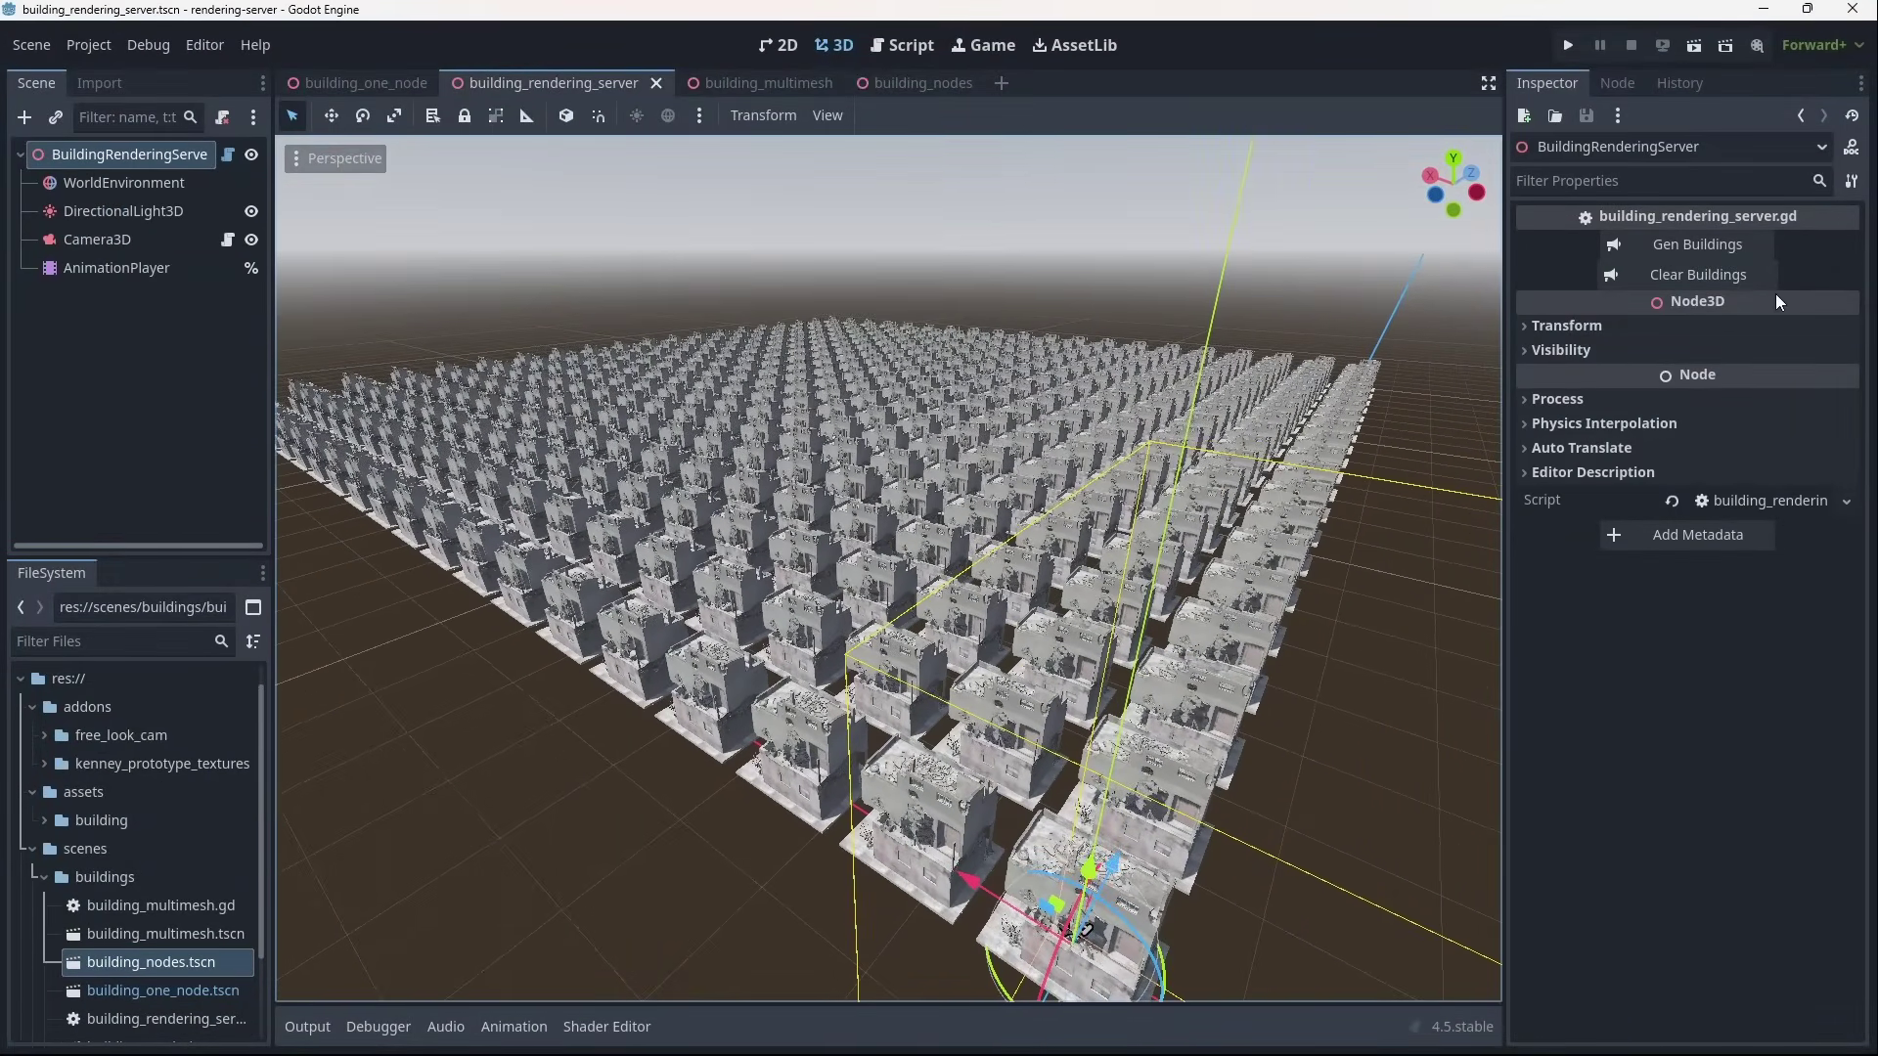
click(1698, 275)
click(1698, 244)
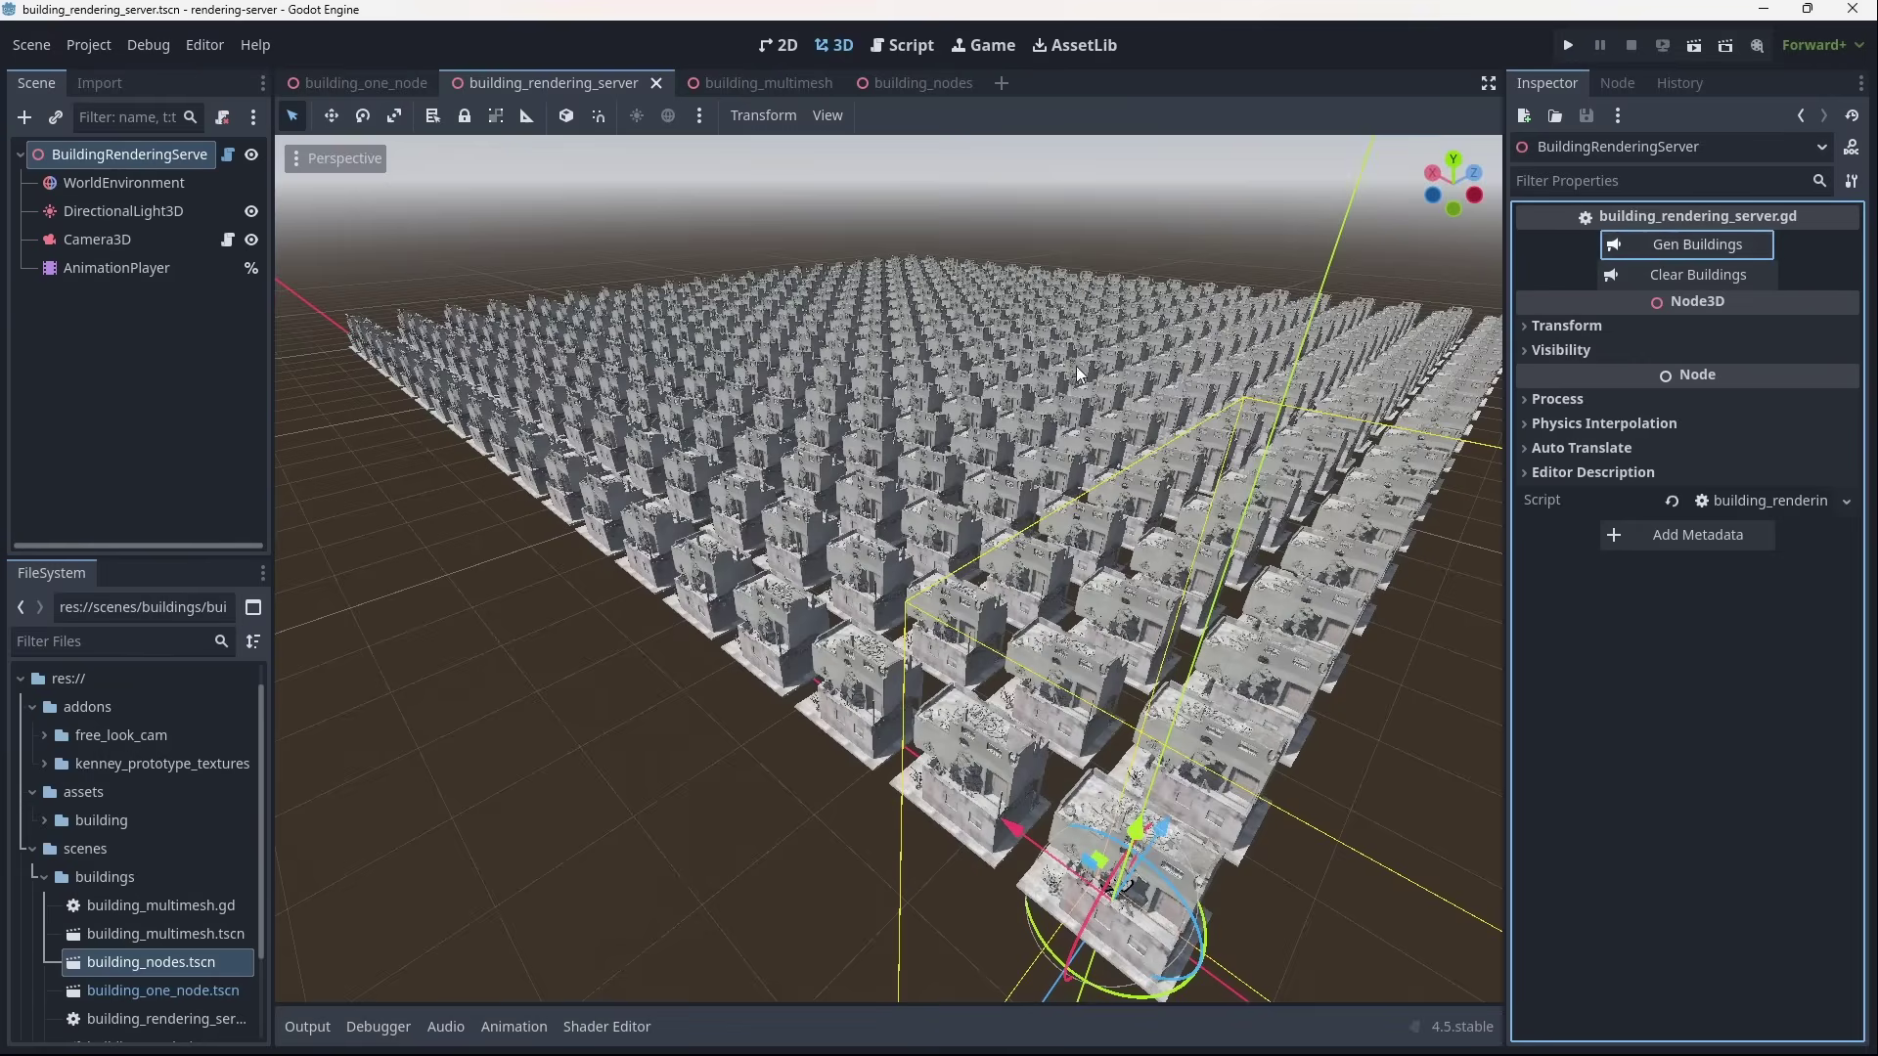
click(1692, 280)
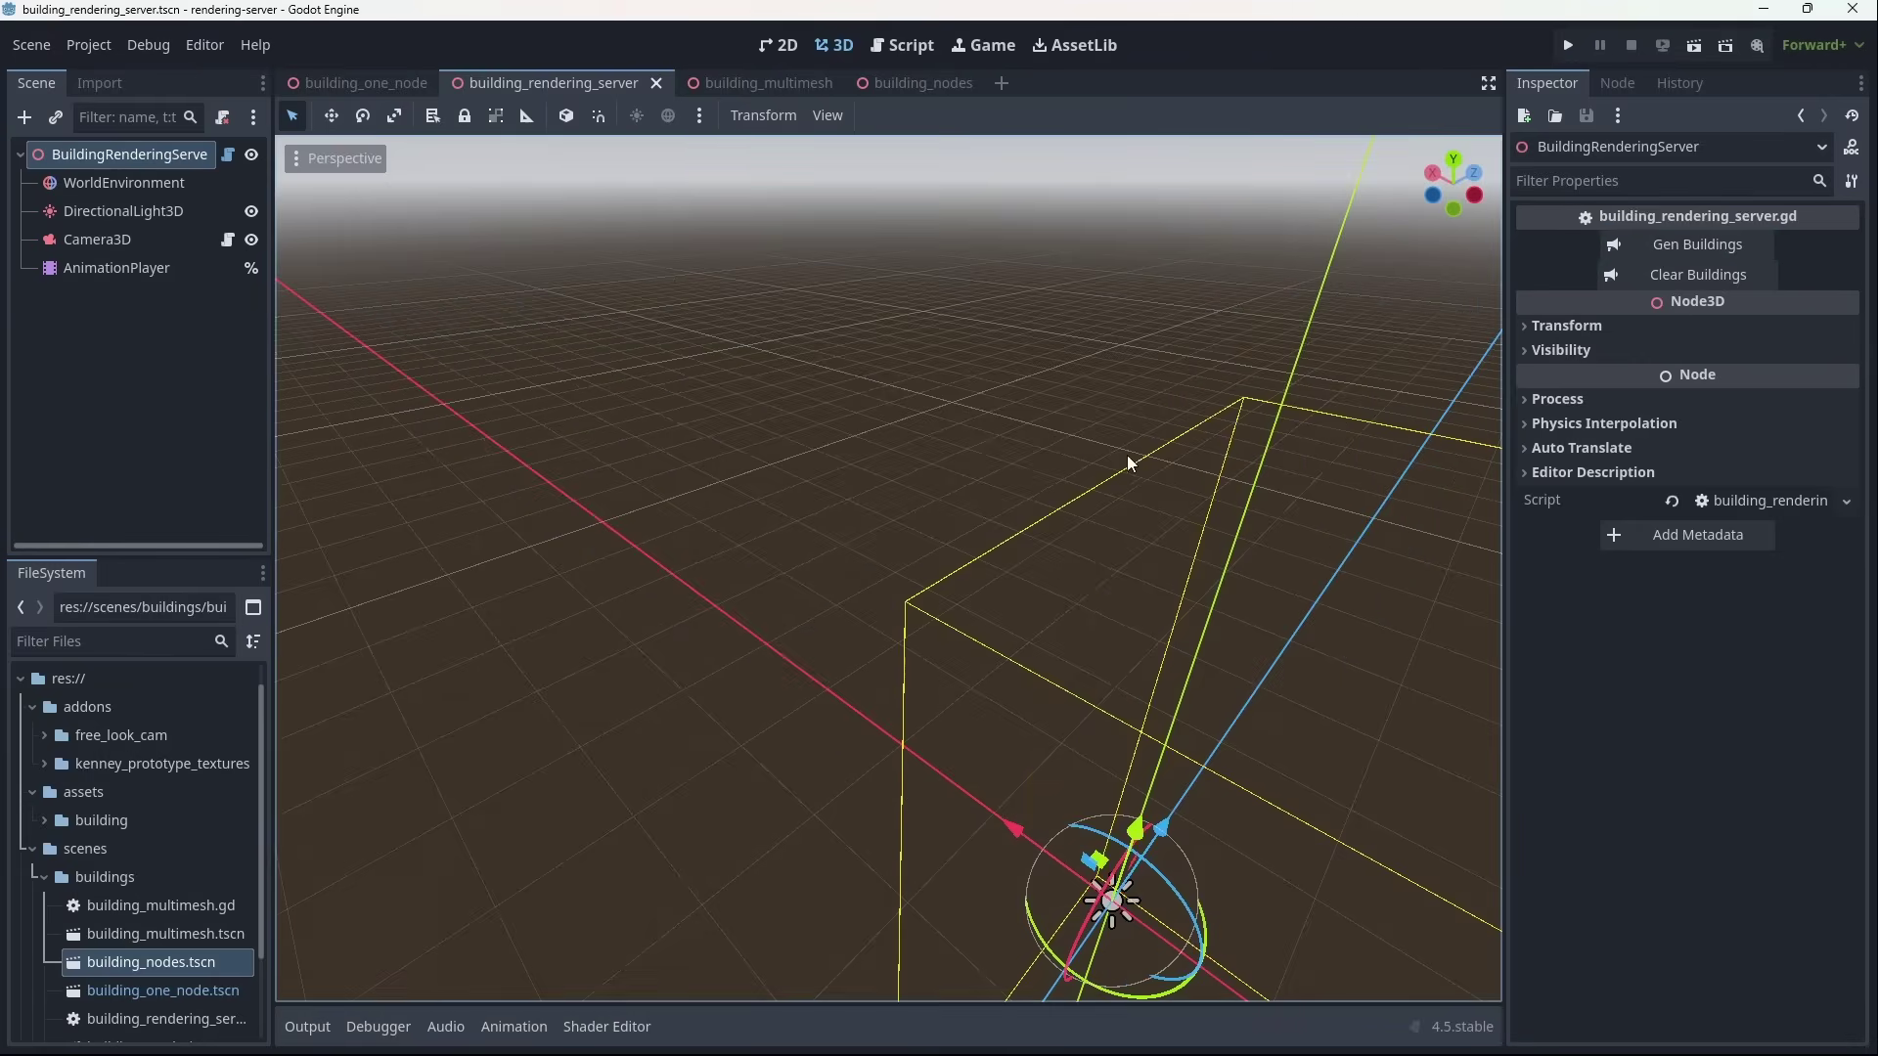
middle_drag(1125, 457, 1141, 460)
Step: Check the building_one_node viewport after clearing the buildings and return to the building_rendering_server scene
click(365, 86)
right_drag(877, 378, 751, 180)
click(631, 84)
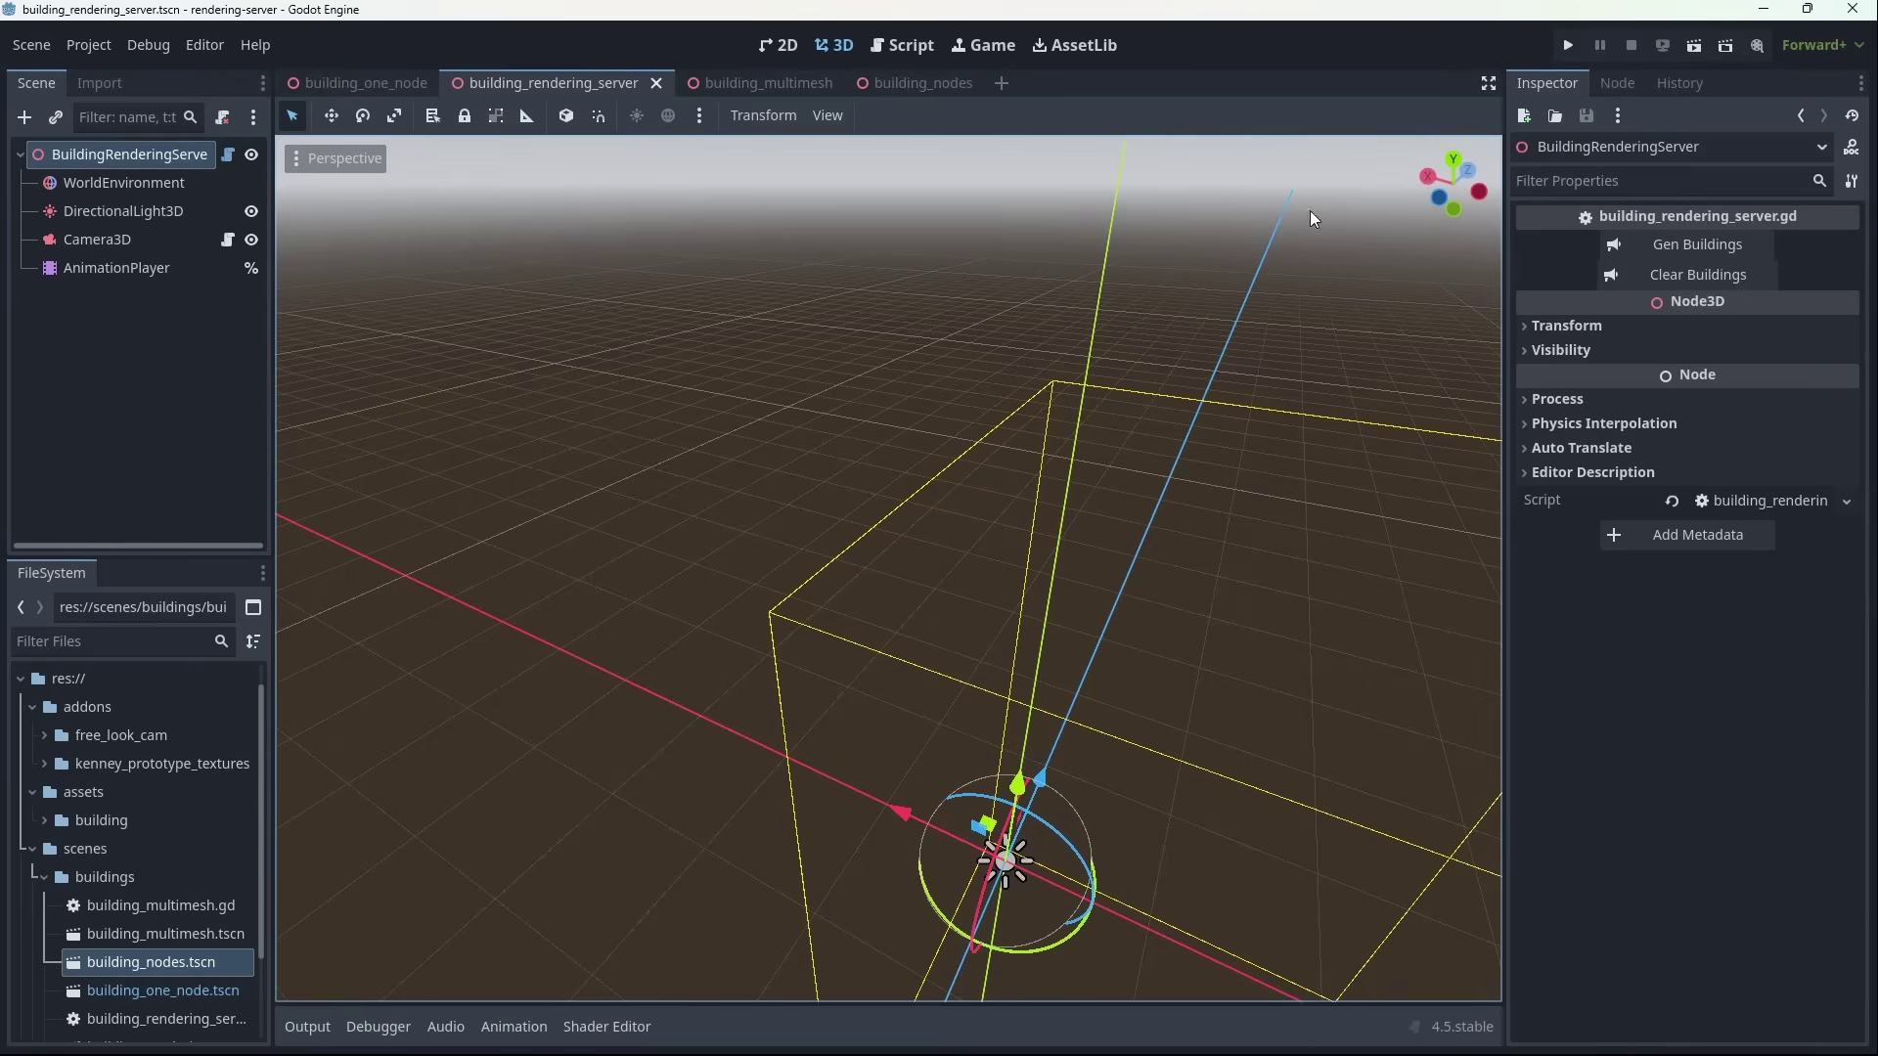
Step: Run the building_rendering_server scene, check its performance monitors, and stop it
middle_drag(1079, 525, 1149, 545)
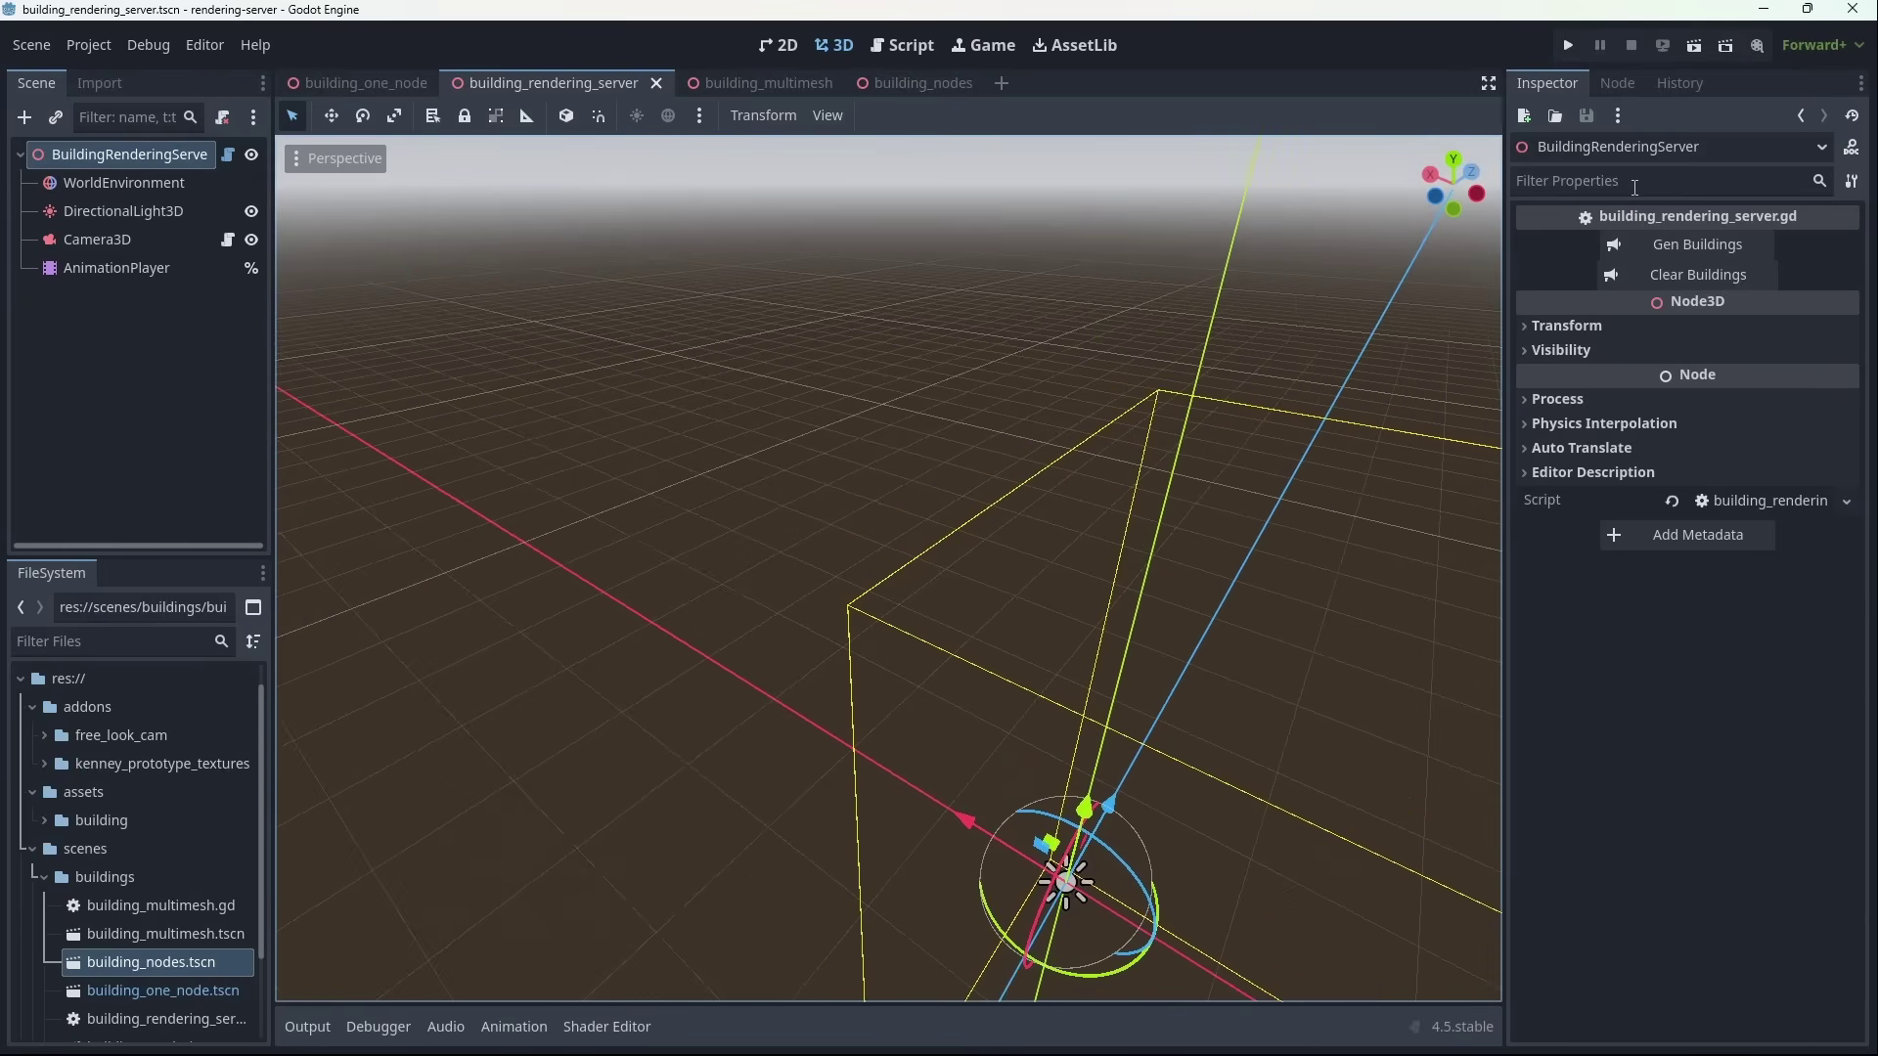
click(1693, 47)
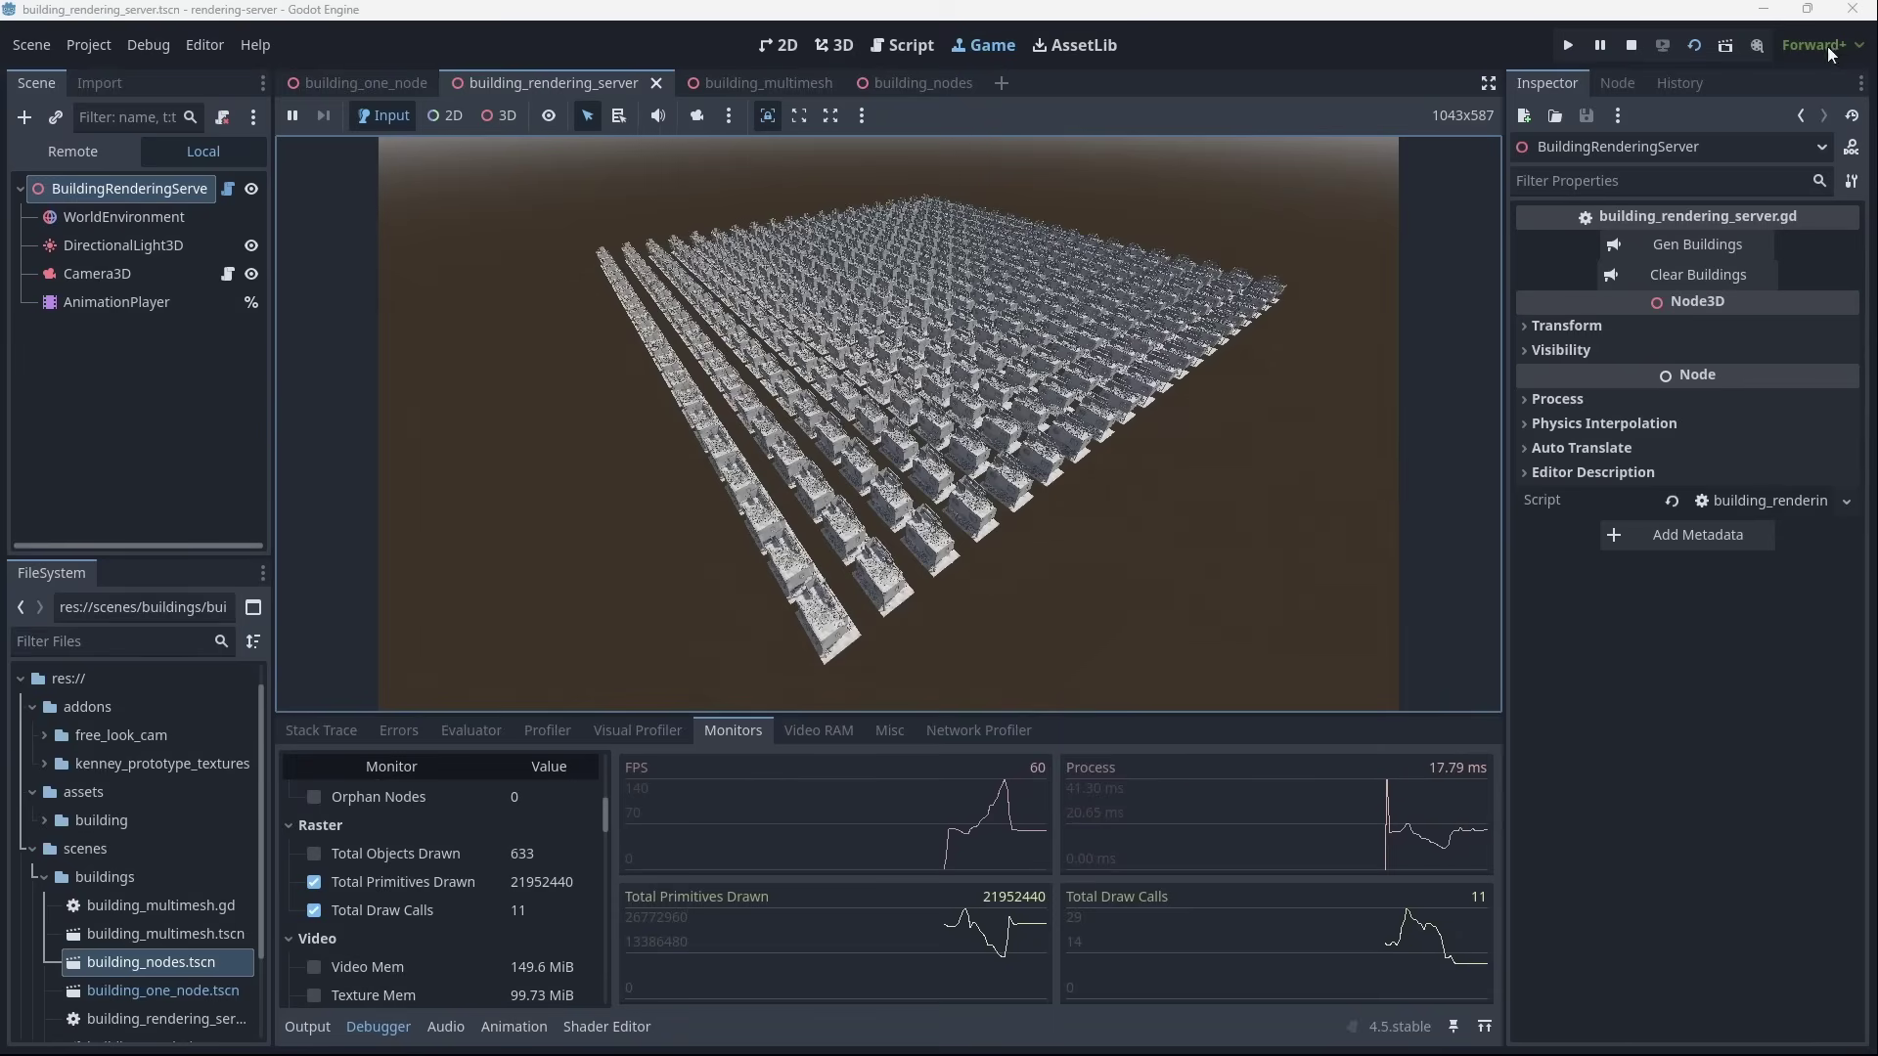
click(1630, 45)
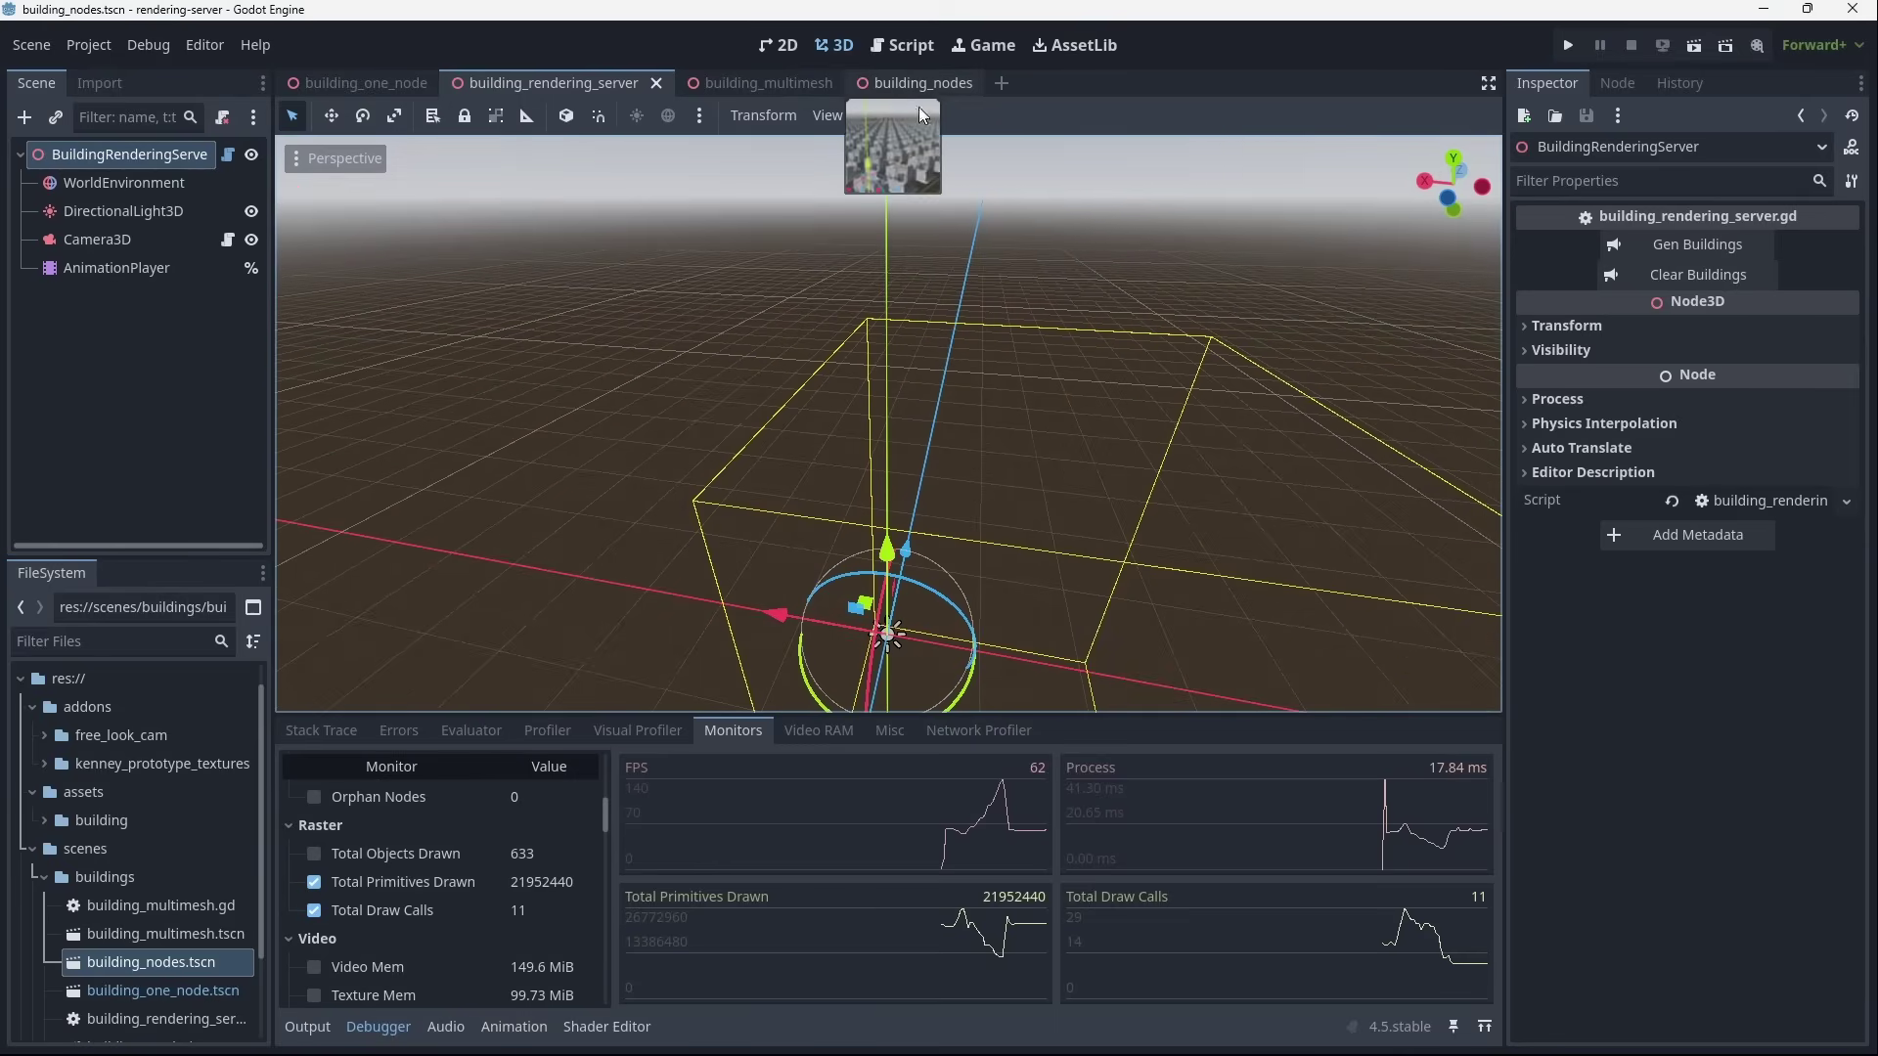
Step: Open the building_nodes scene and expand the Buildings node to view its MeshInstance3D children
click(919, 94)
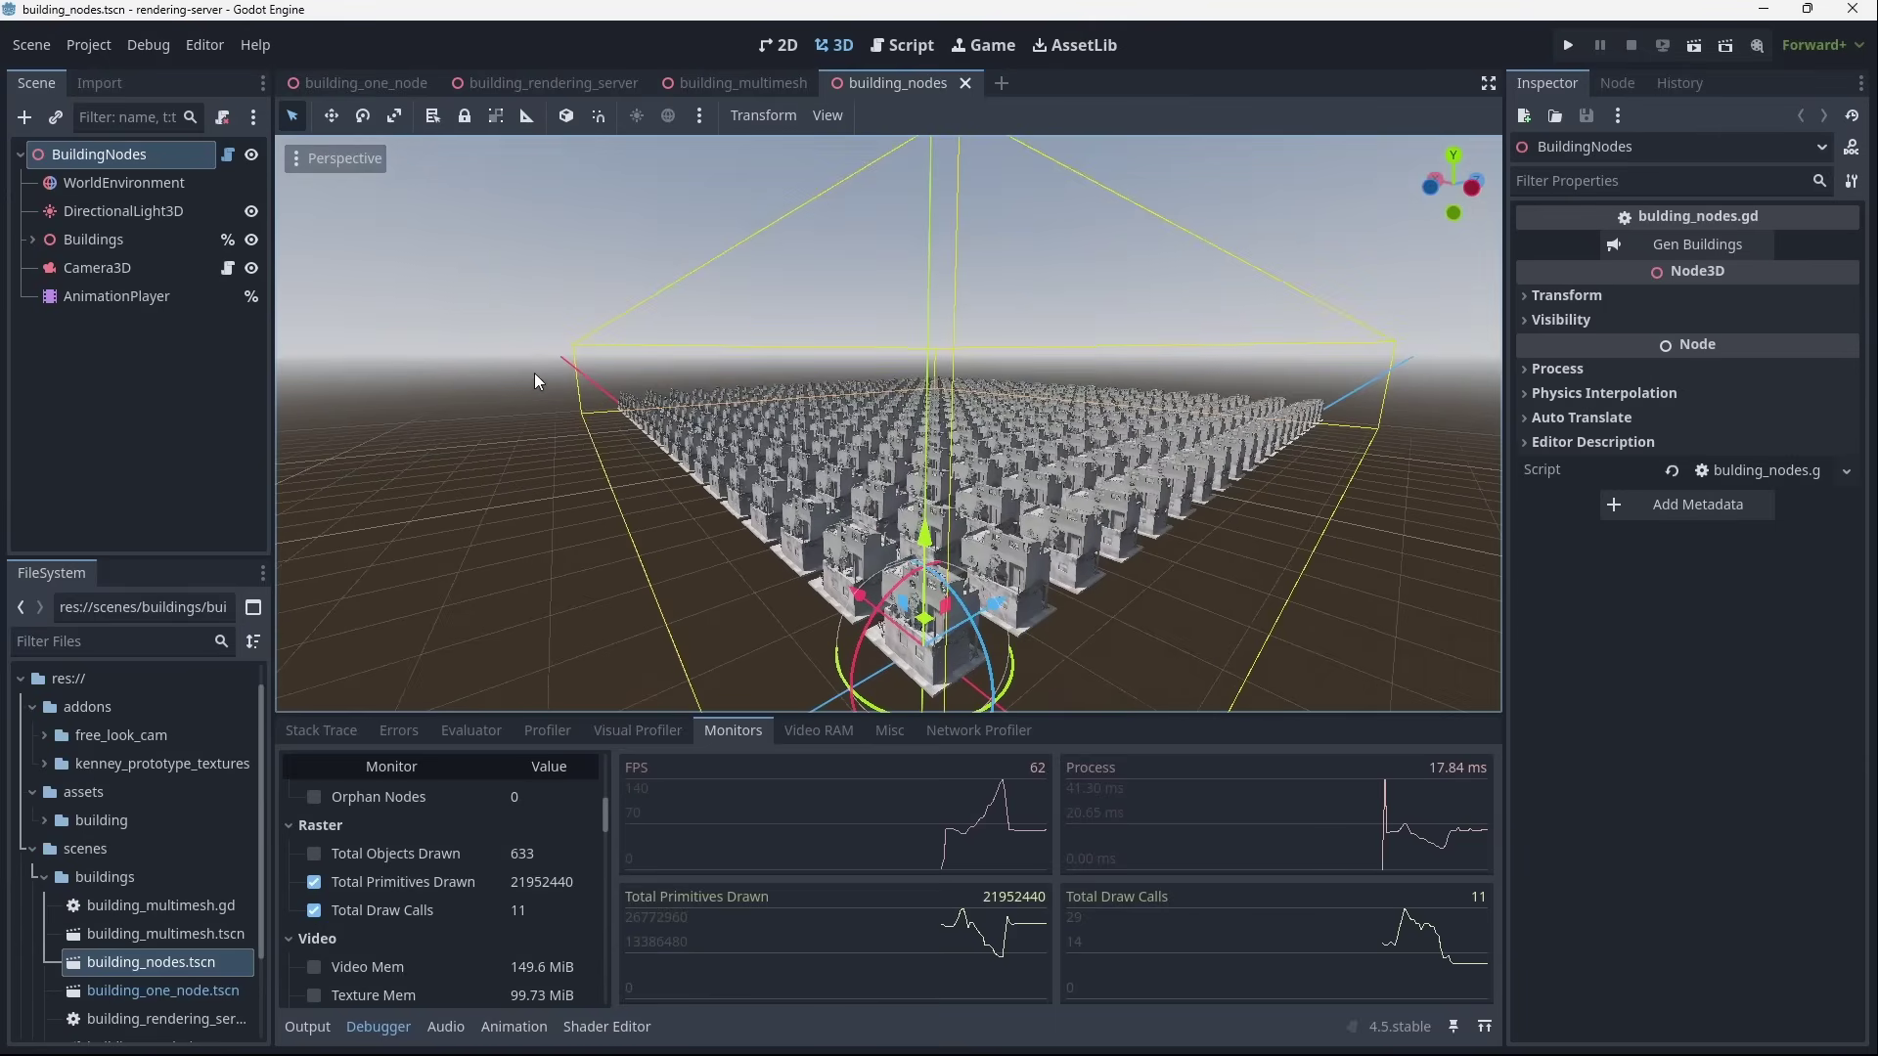
click(32, 240)
scroll(214, 367, down, 5)
scroll(212, 375, up, 7)
Step: Examine the building grid in the building_nodes viewport alongside its MeshInstance3D nodes in the scene tree
right_drag(684, 420, 763, 393)
key(w)
key(w)
right_drag(939, 436, 505, 411)
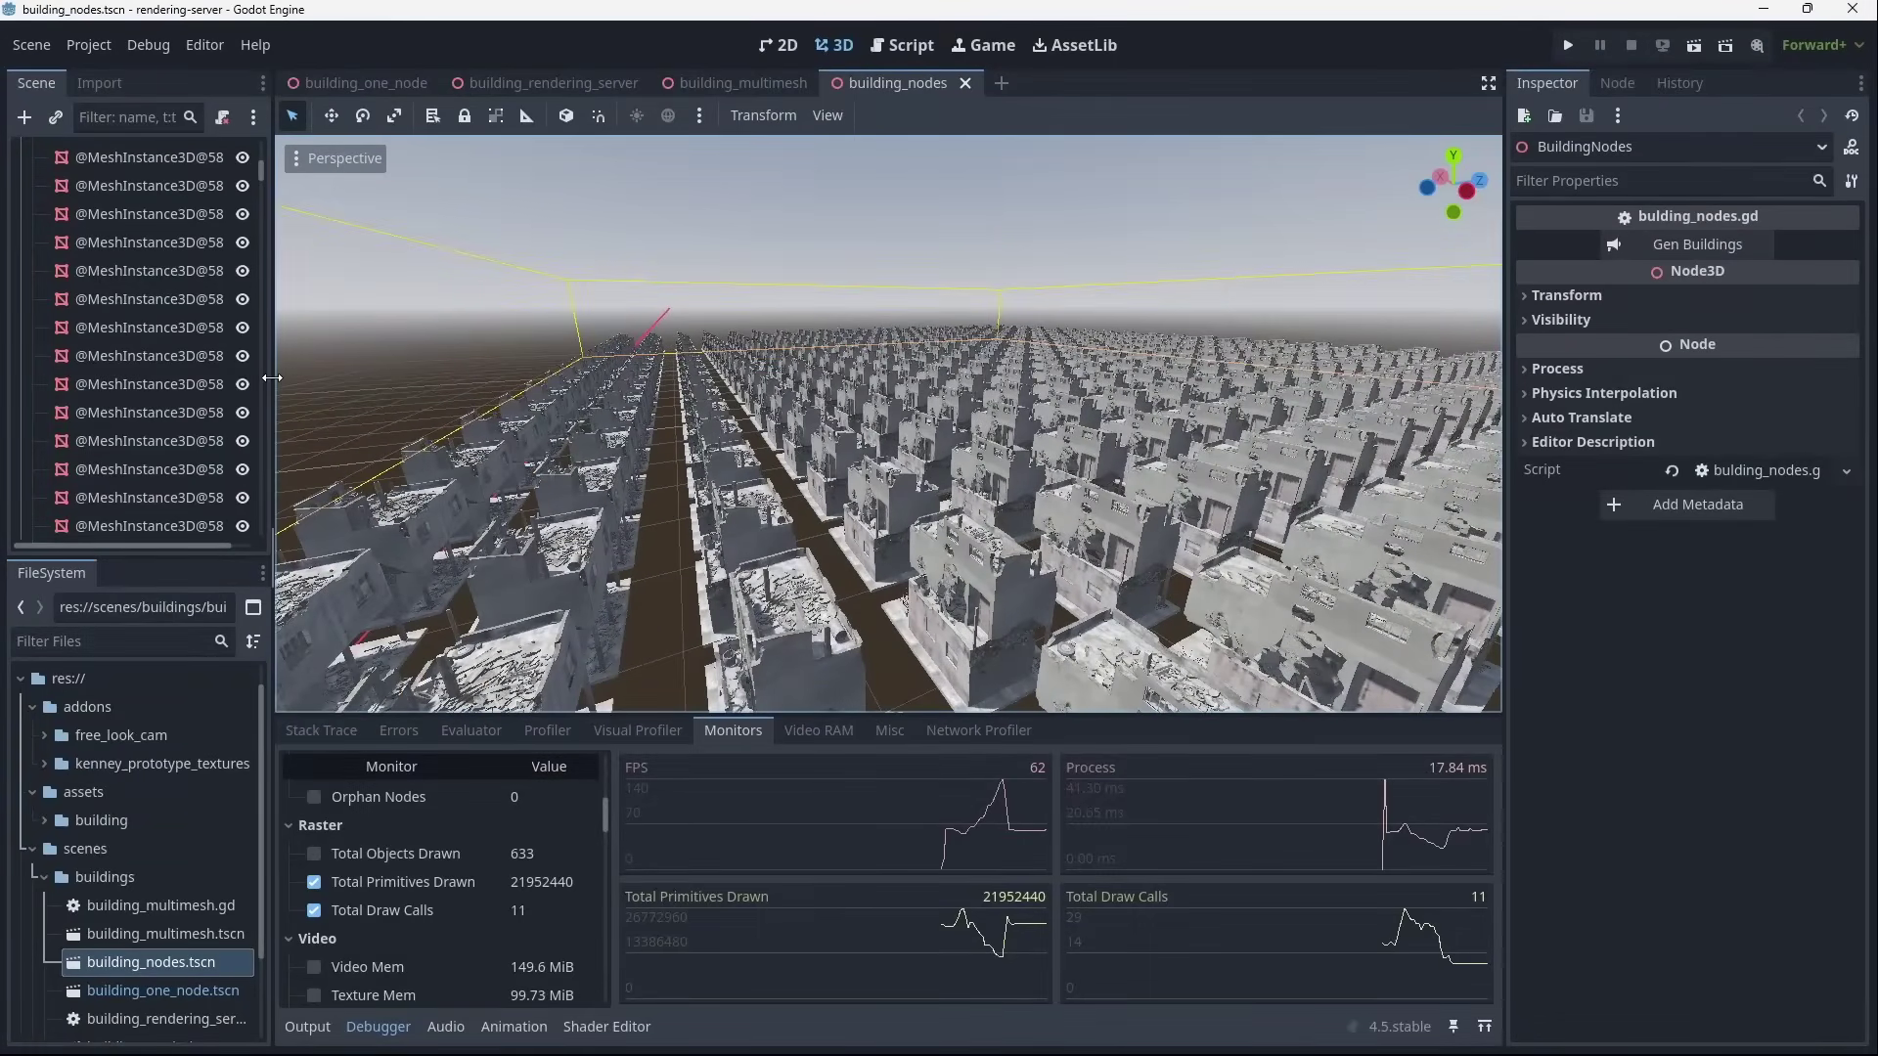
click(436, 379)
click(221, 393)
click(442, 393)
right_drag(442, 393, 473, 401)
right_drag(888, 264, 935, 267)
middle_drag(935, 268, 1011, 297)
right_drag(899, 152, 939, 504)
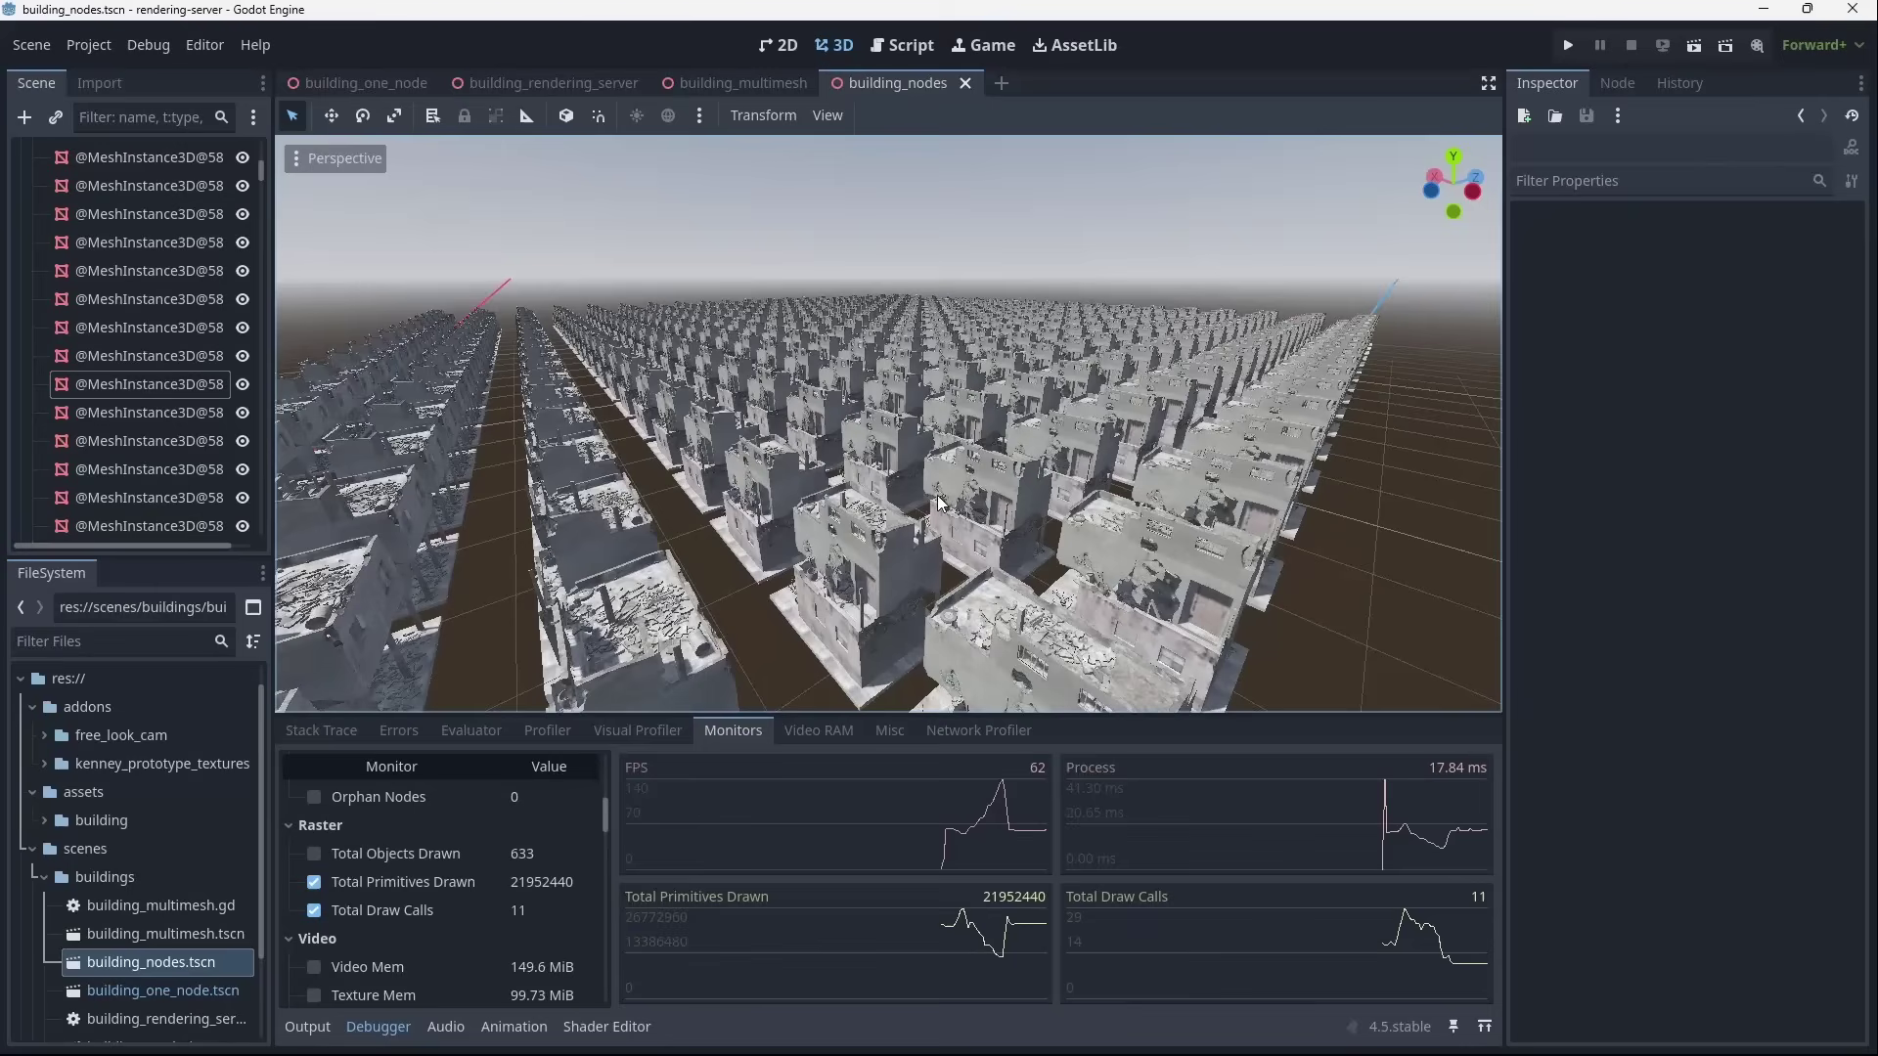
Step: Generate the buildings in the building_rendering_server scene and view the grid in the viewport
click(576, 82)
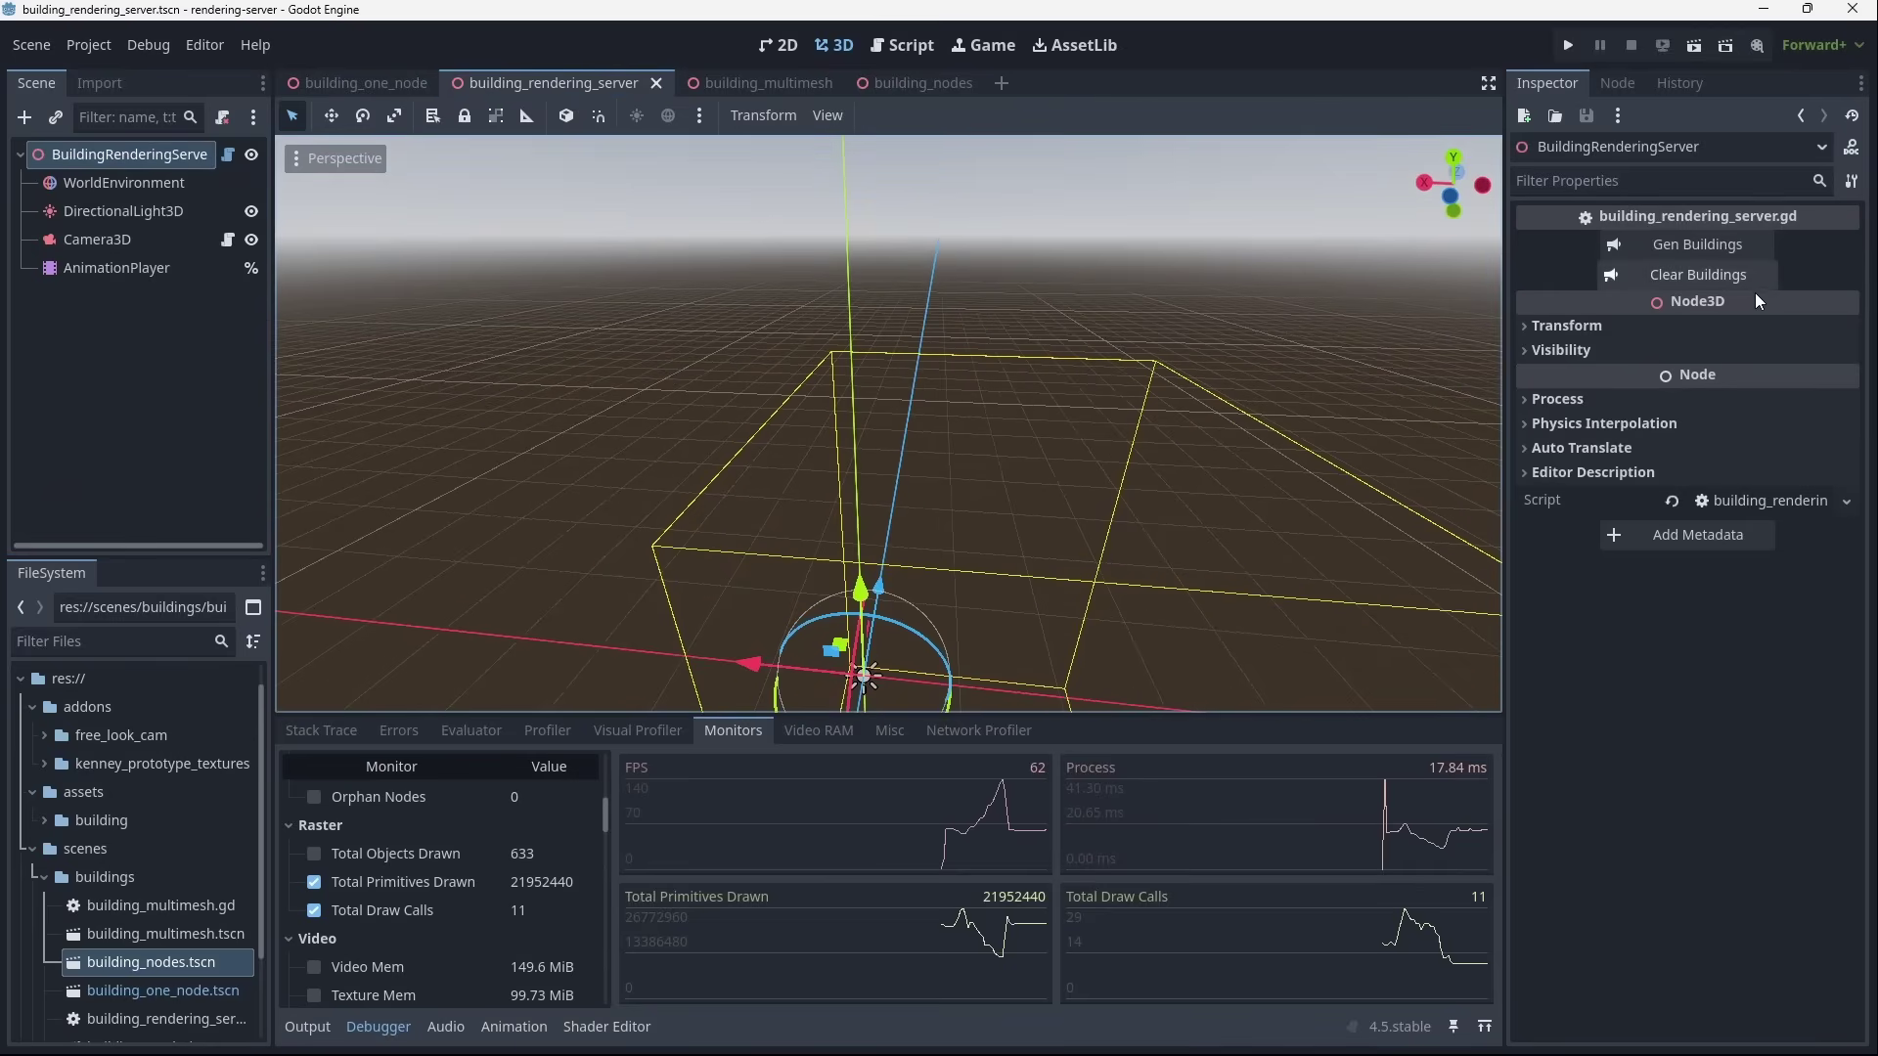
click(1698, 245)
right_drag(1245, 369, 827, 358)
key(w)
right_drag(353, 527, 424, 316)
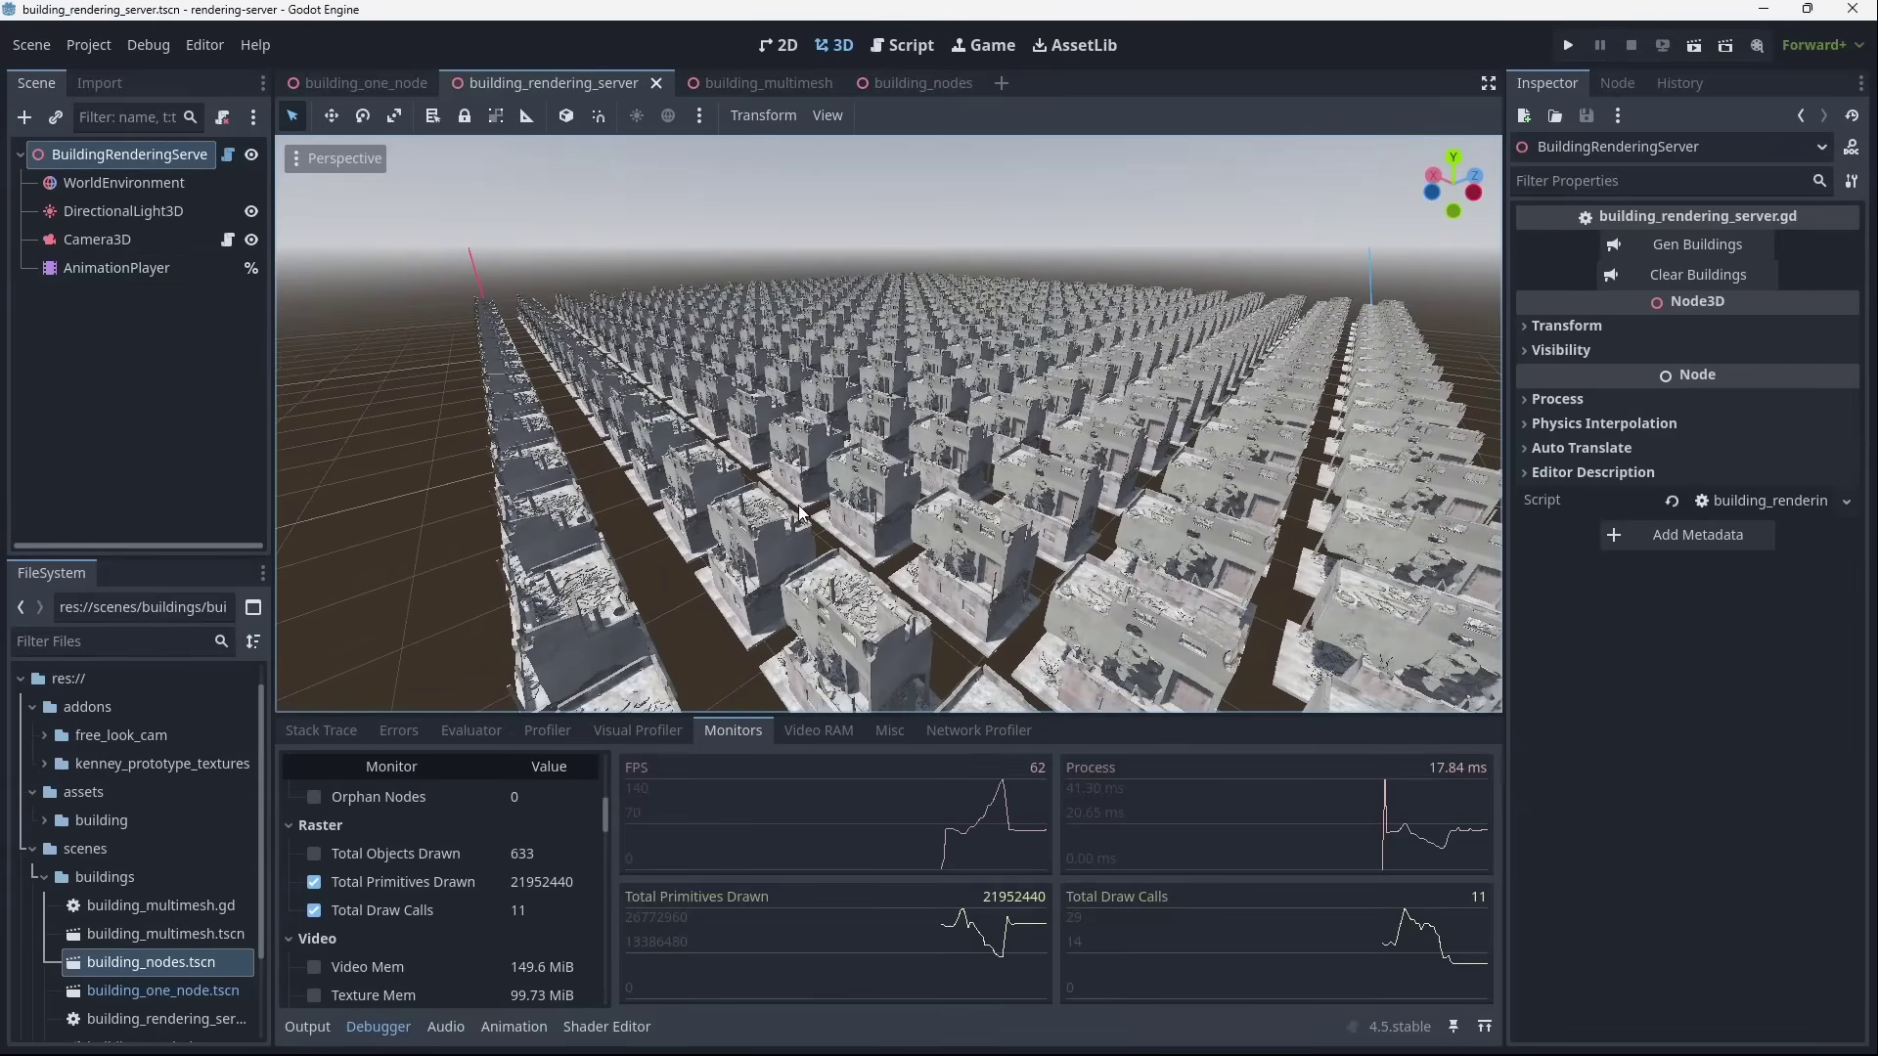
right_drag(804, 514, 858, 145)
Step: Open the building_rendering_server.gd script from the root node and hide the debugger
click(228, 156)
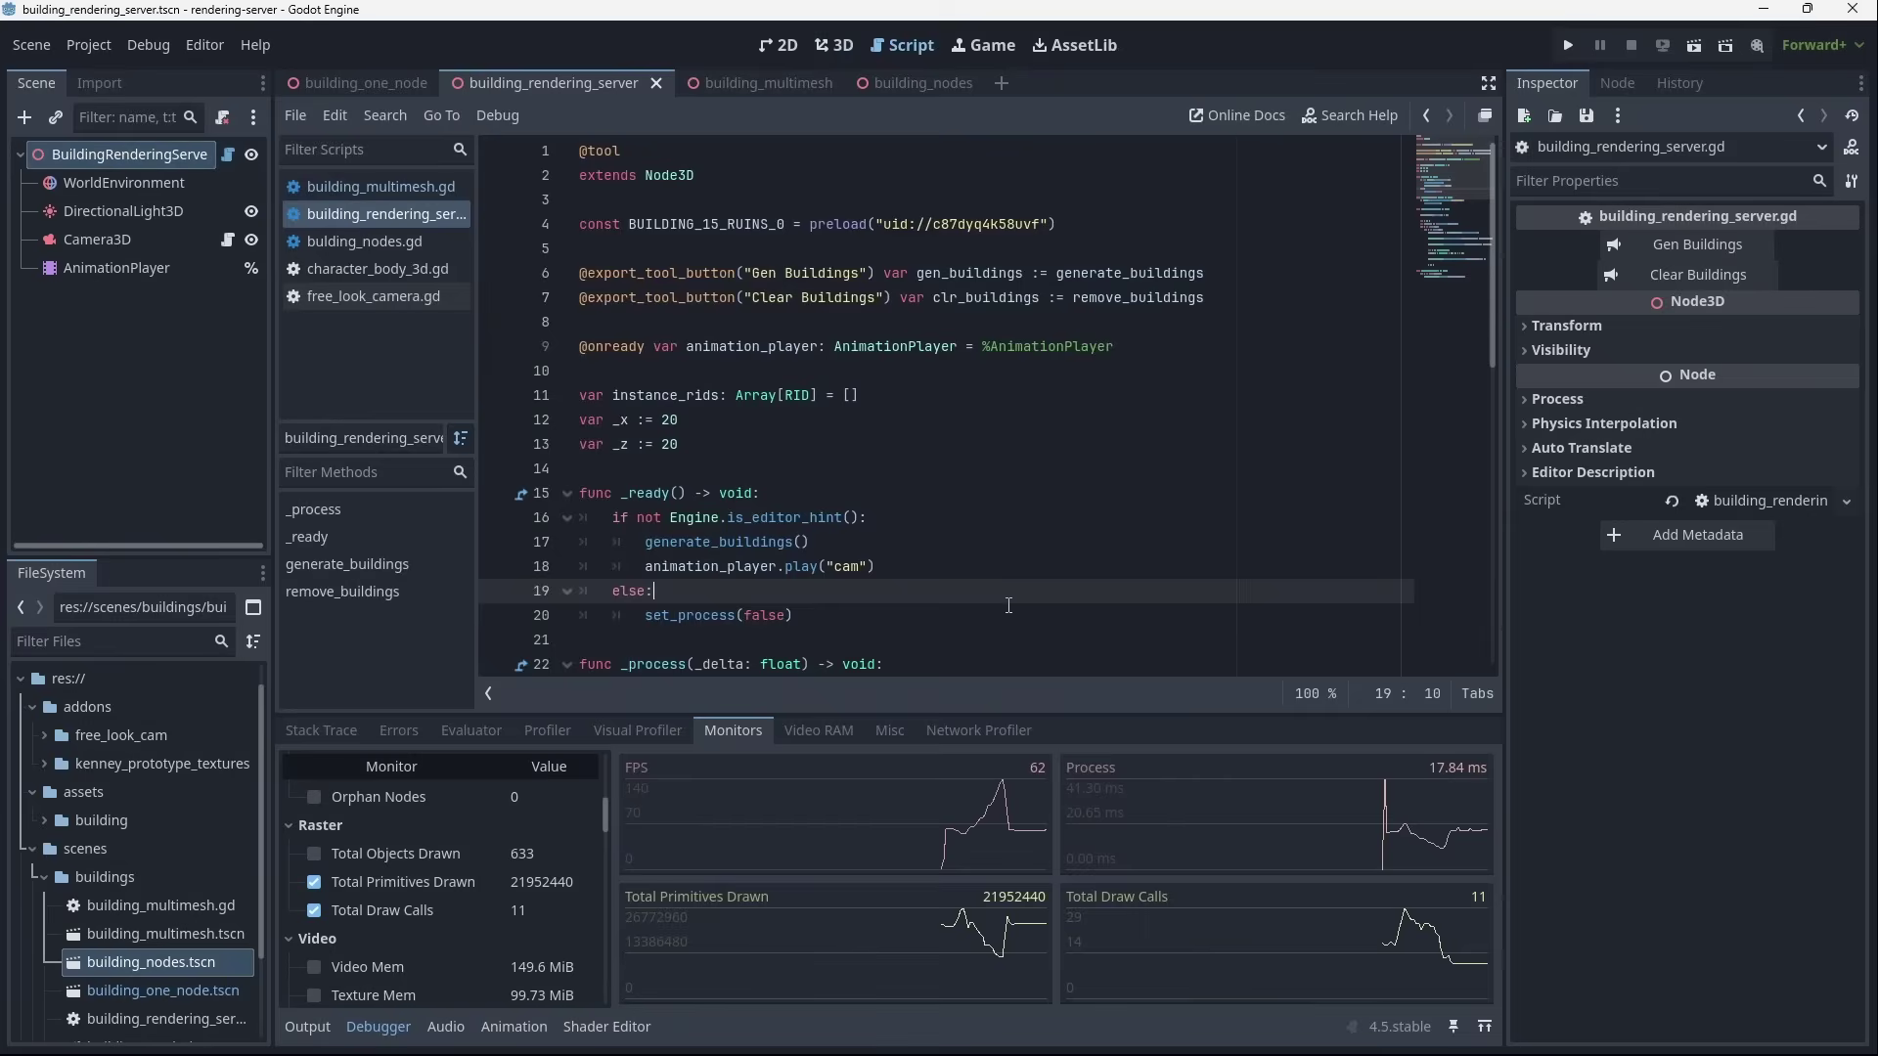
click(379, 1026)
scroll(1019, 744, down, 4)
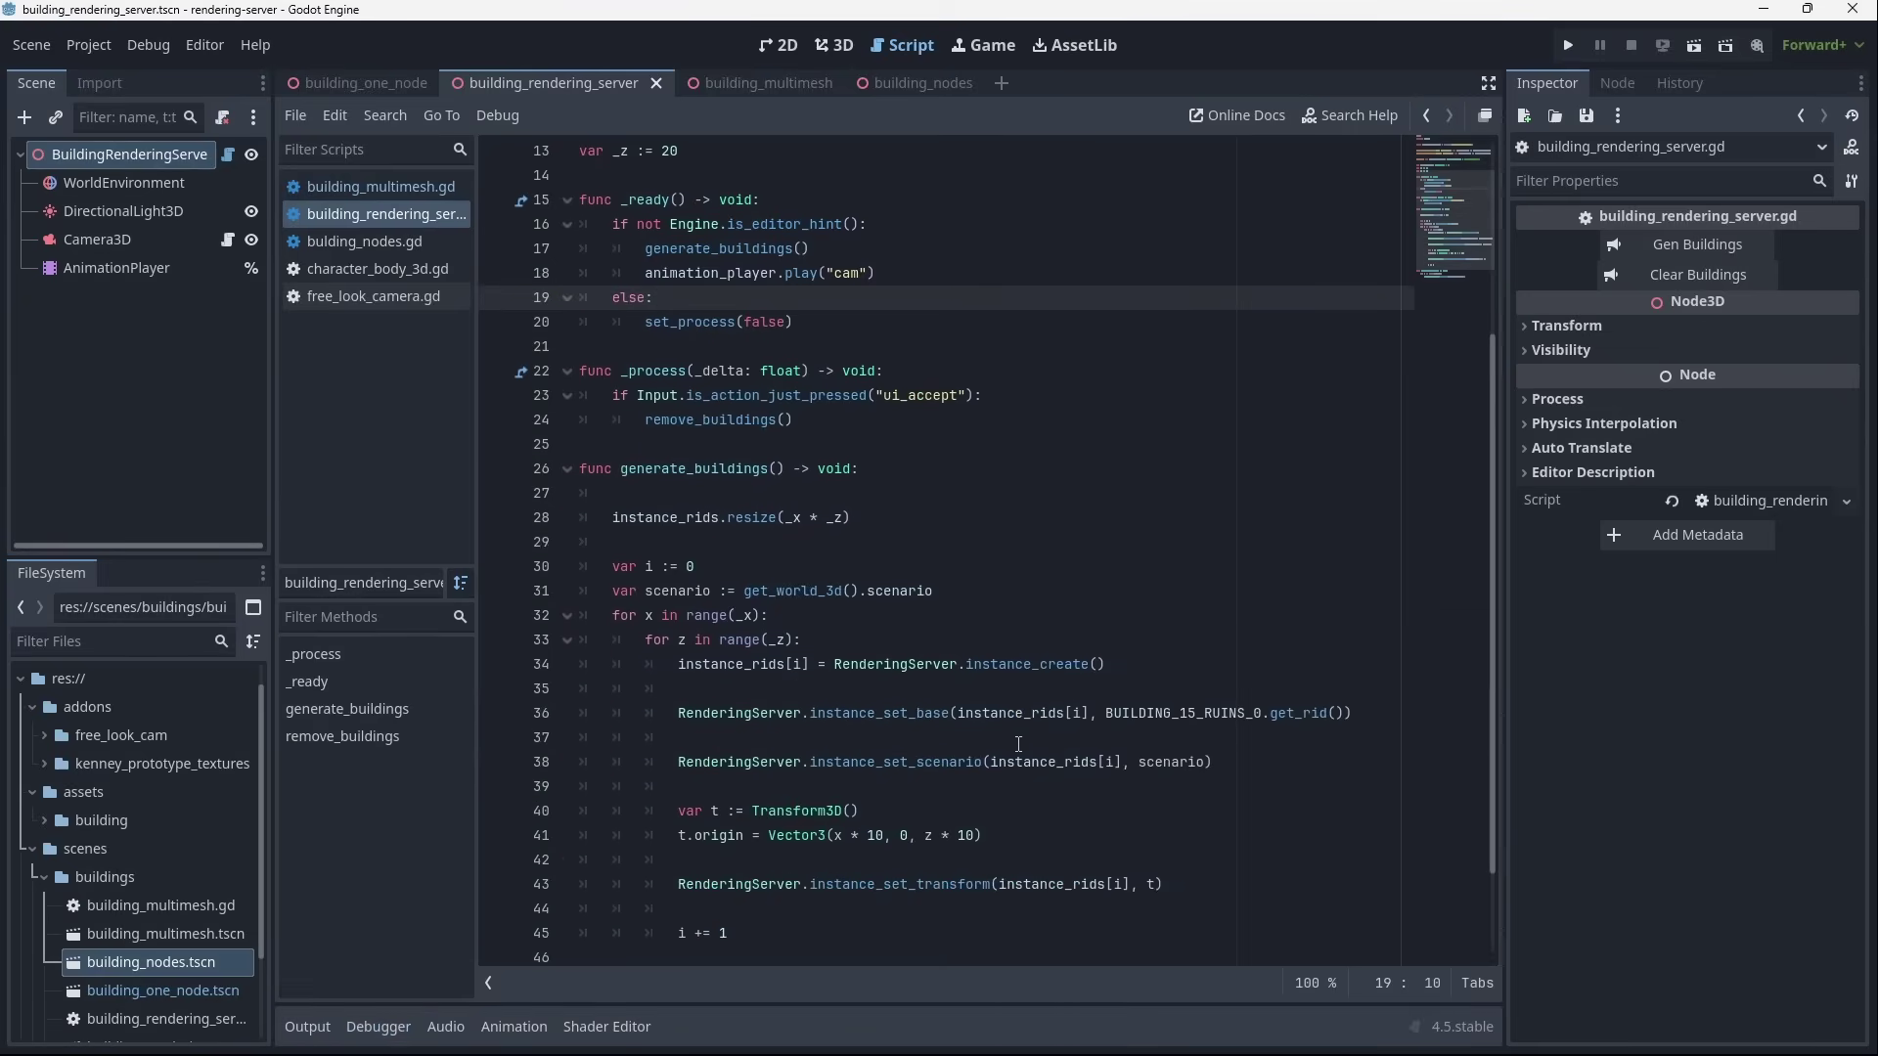
scroll(1018, 744, down, 2)
Step: Read through the generate_buildings and remove_buildings functions in building_rendering_server.gd
click(959, 591)
drag(878, 377, 930, 729)
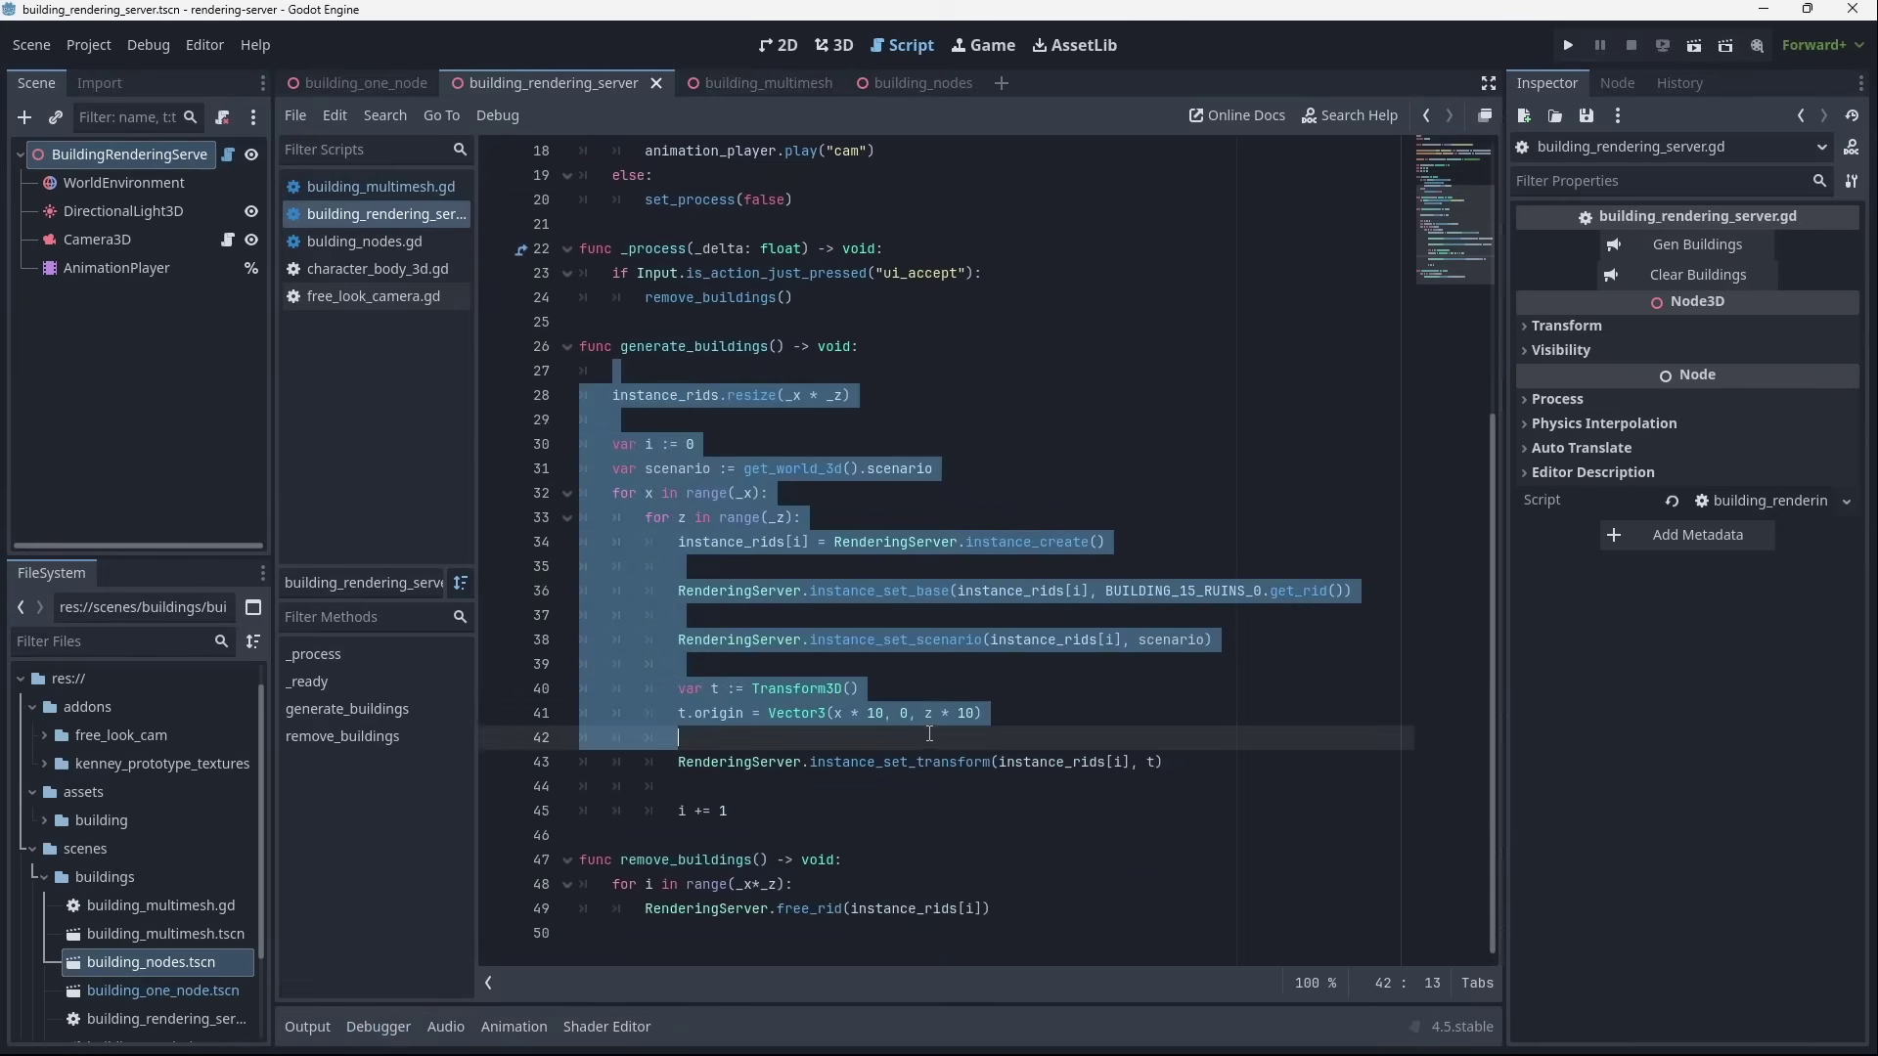
click(937, 737)
click(989, 876)
scroll(1006, 828, up, 1)
scroll(1015, 792, down, 1)
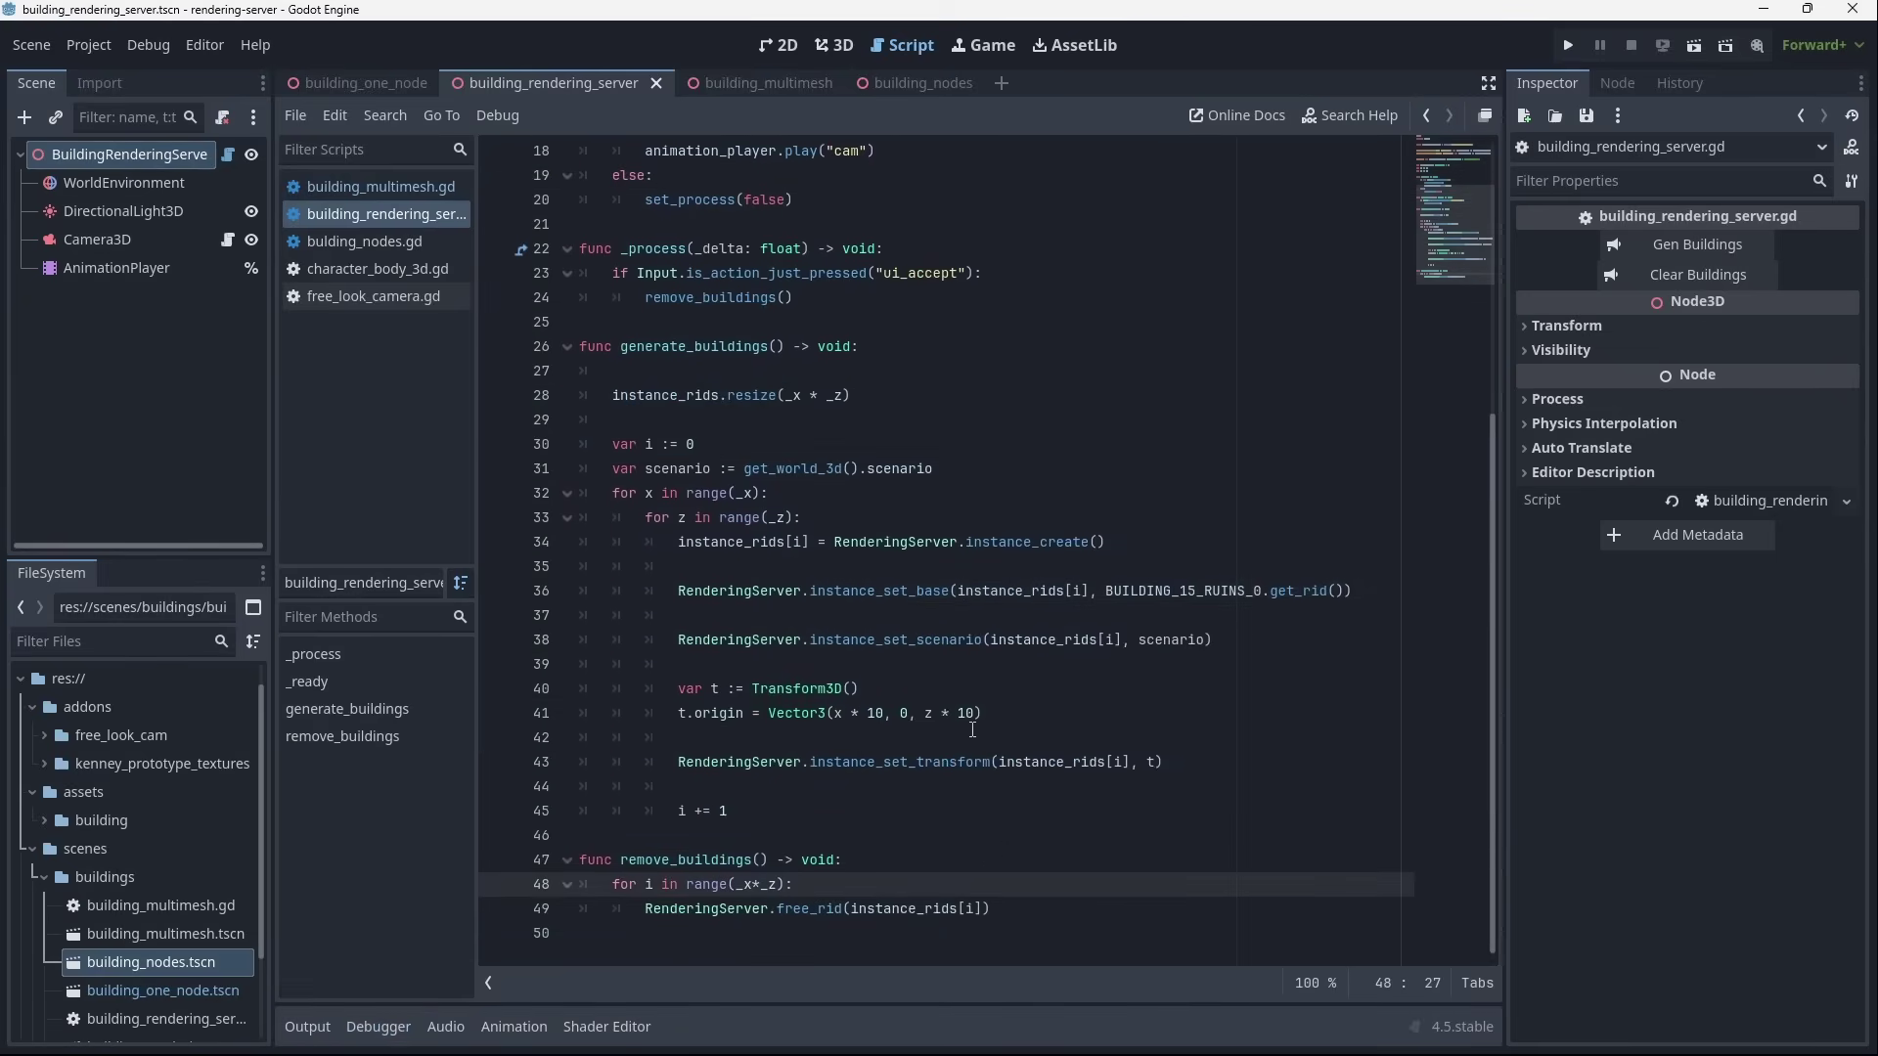
scroll(929, 636, up, 6)
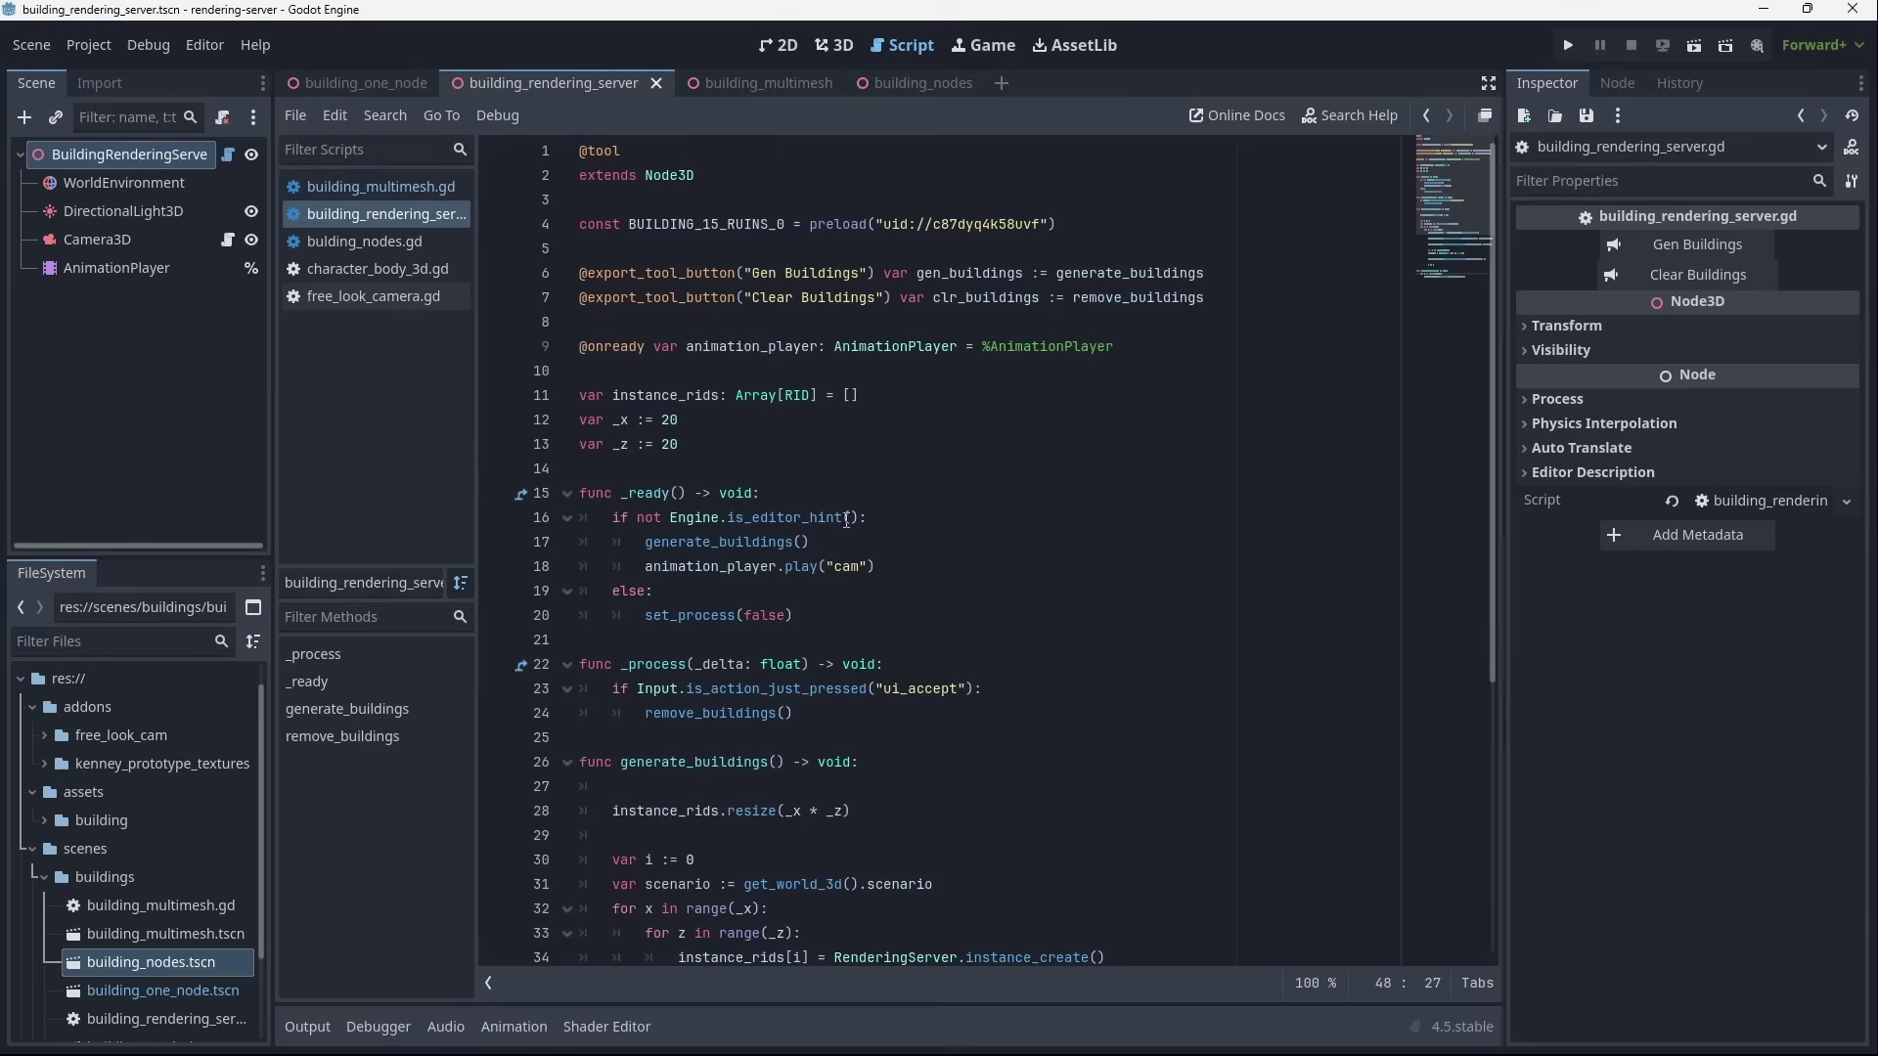
Step: Examine the instance_rids array declaration and its RID element type
double_click(665, 395)
click(744, 395)
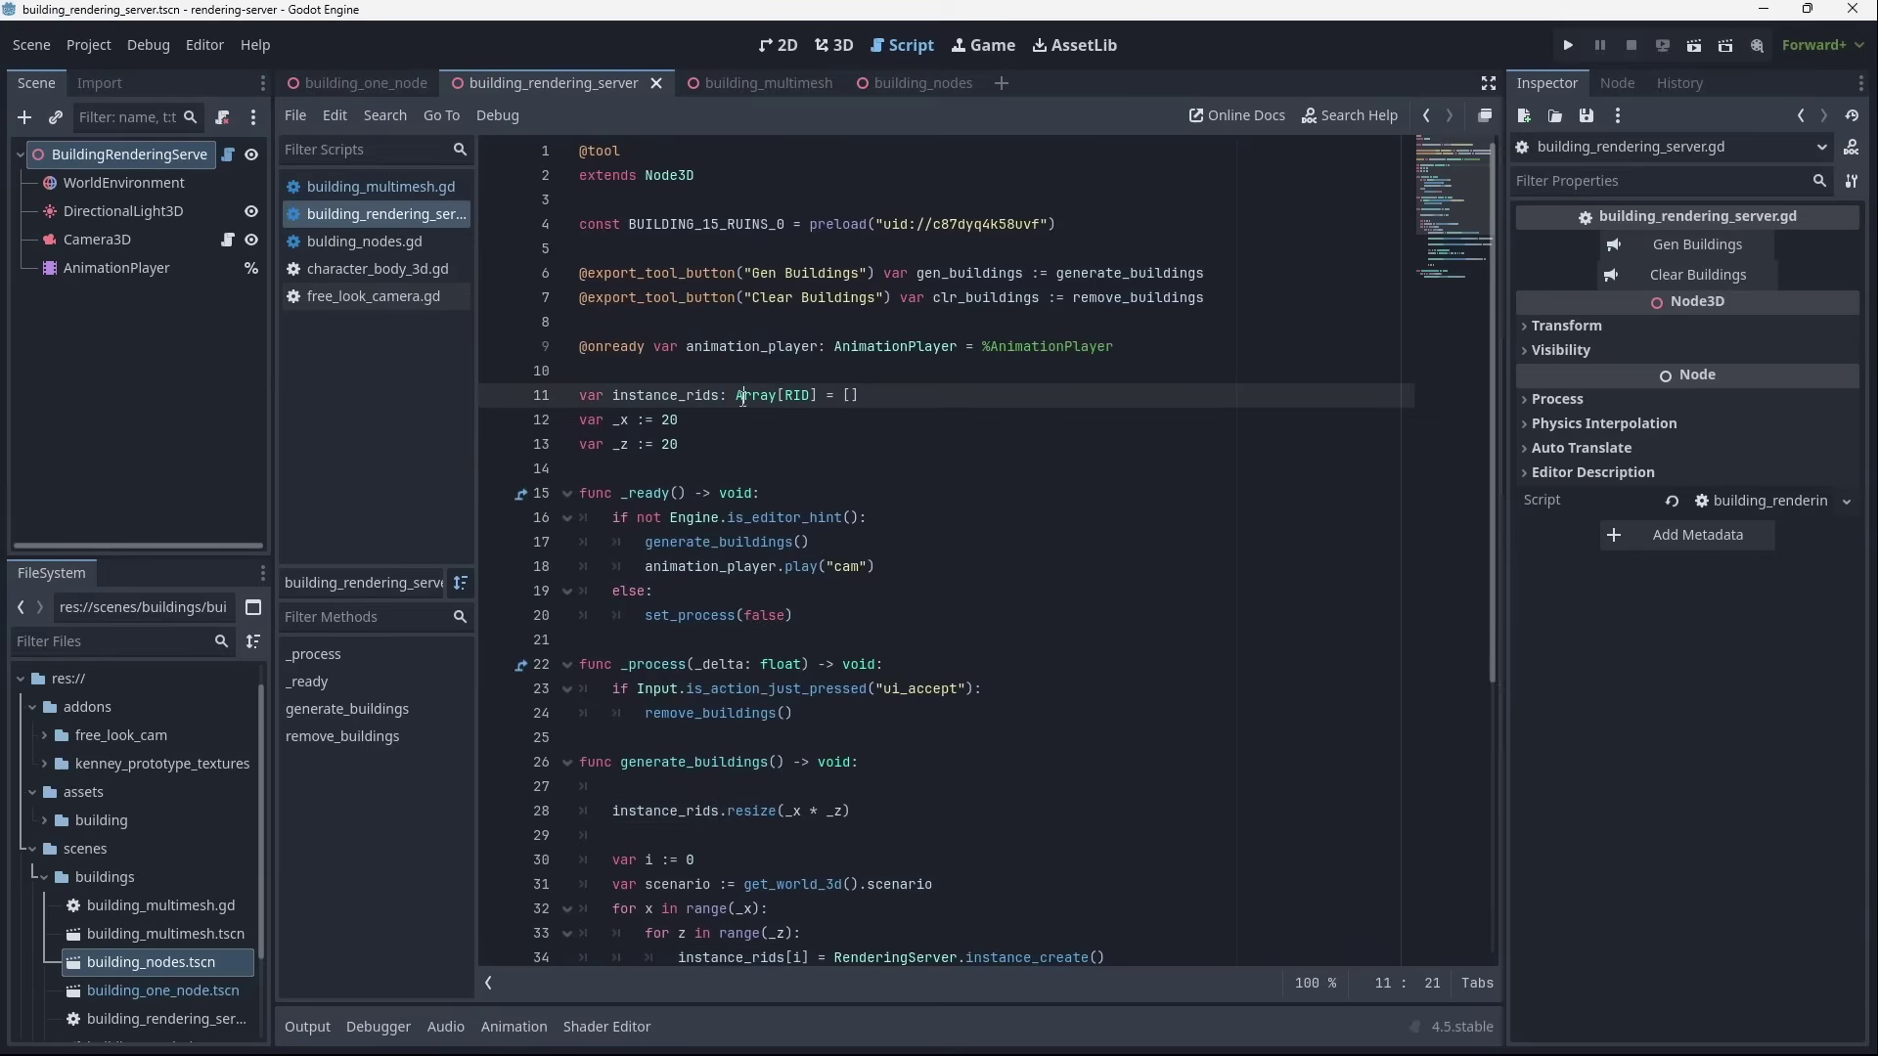
click(814, 421)
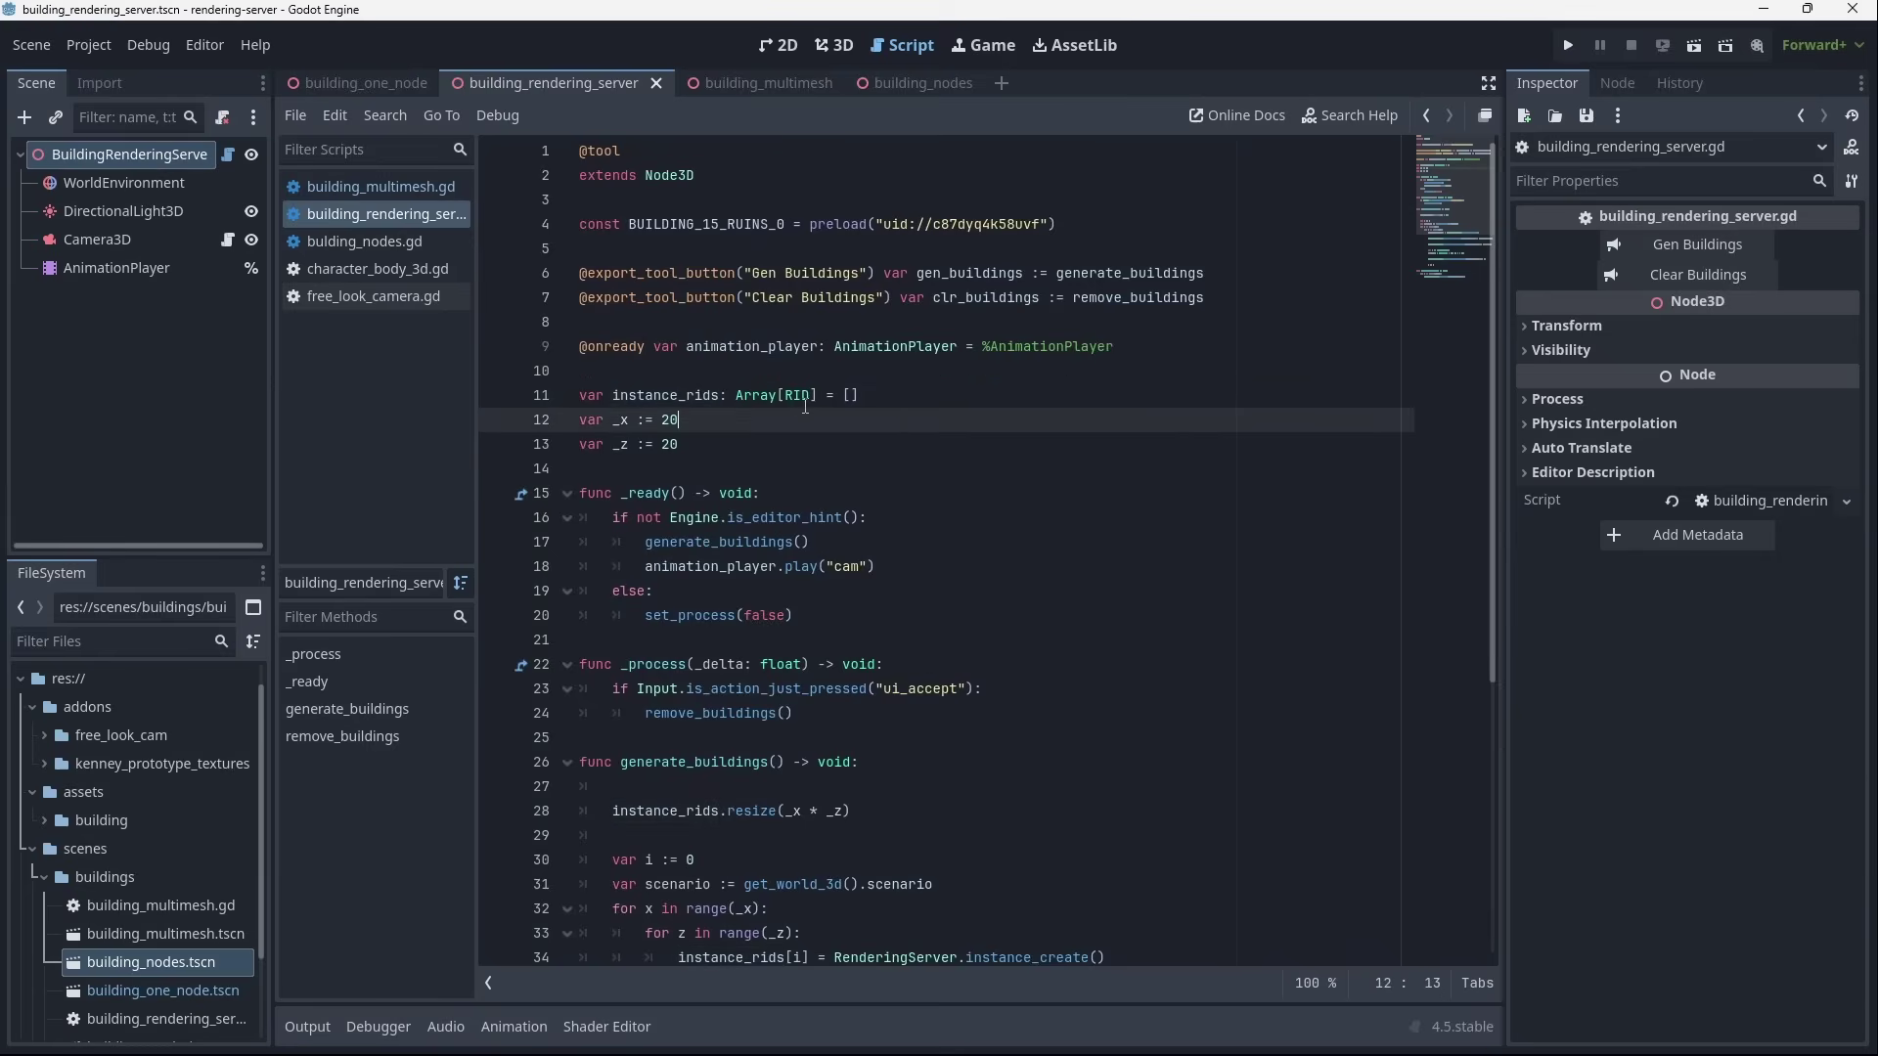
Step: Examine the nested for loops in generate_buildings and the _x and _z variables they range over
scroll(806, 404, down, 5)
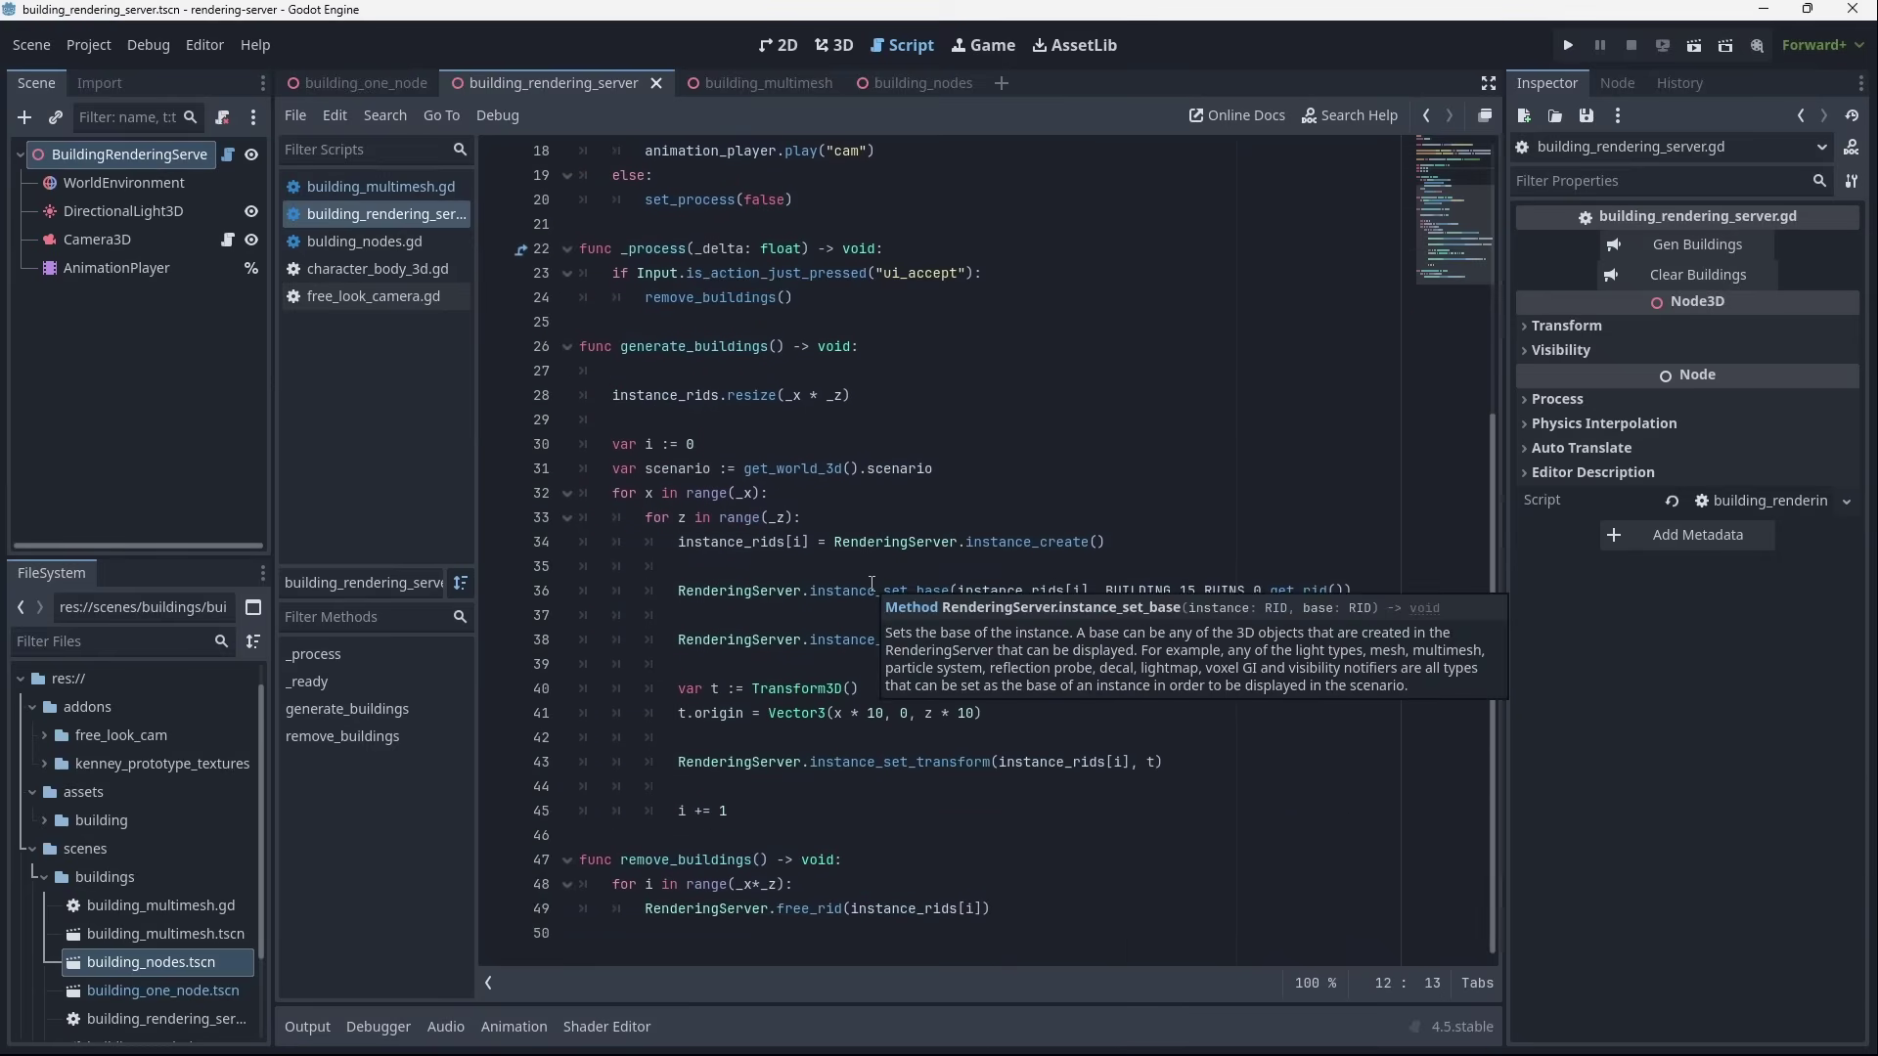
click(843, 564)
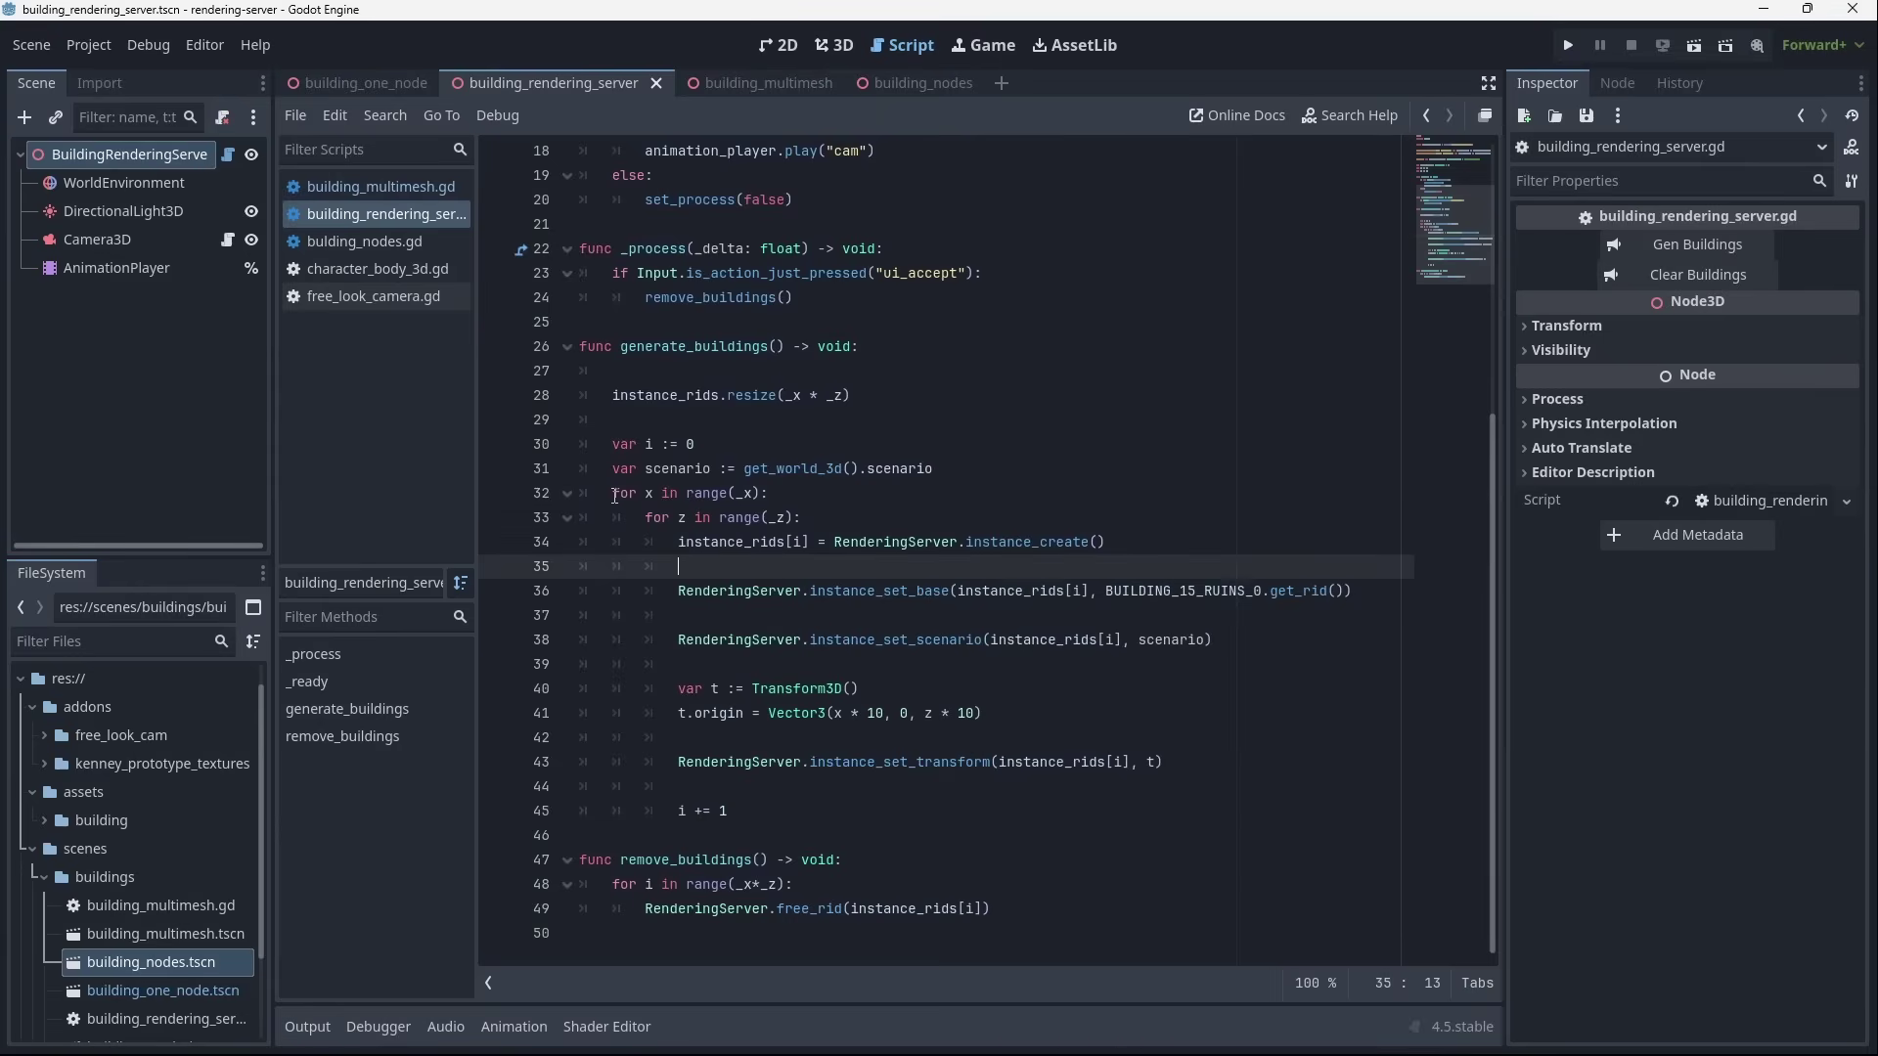
drag(615, 496, 866, 521)
scroll(817, 511, up, 6)
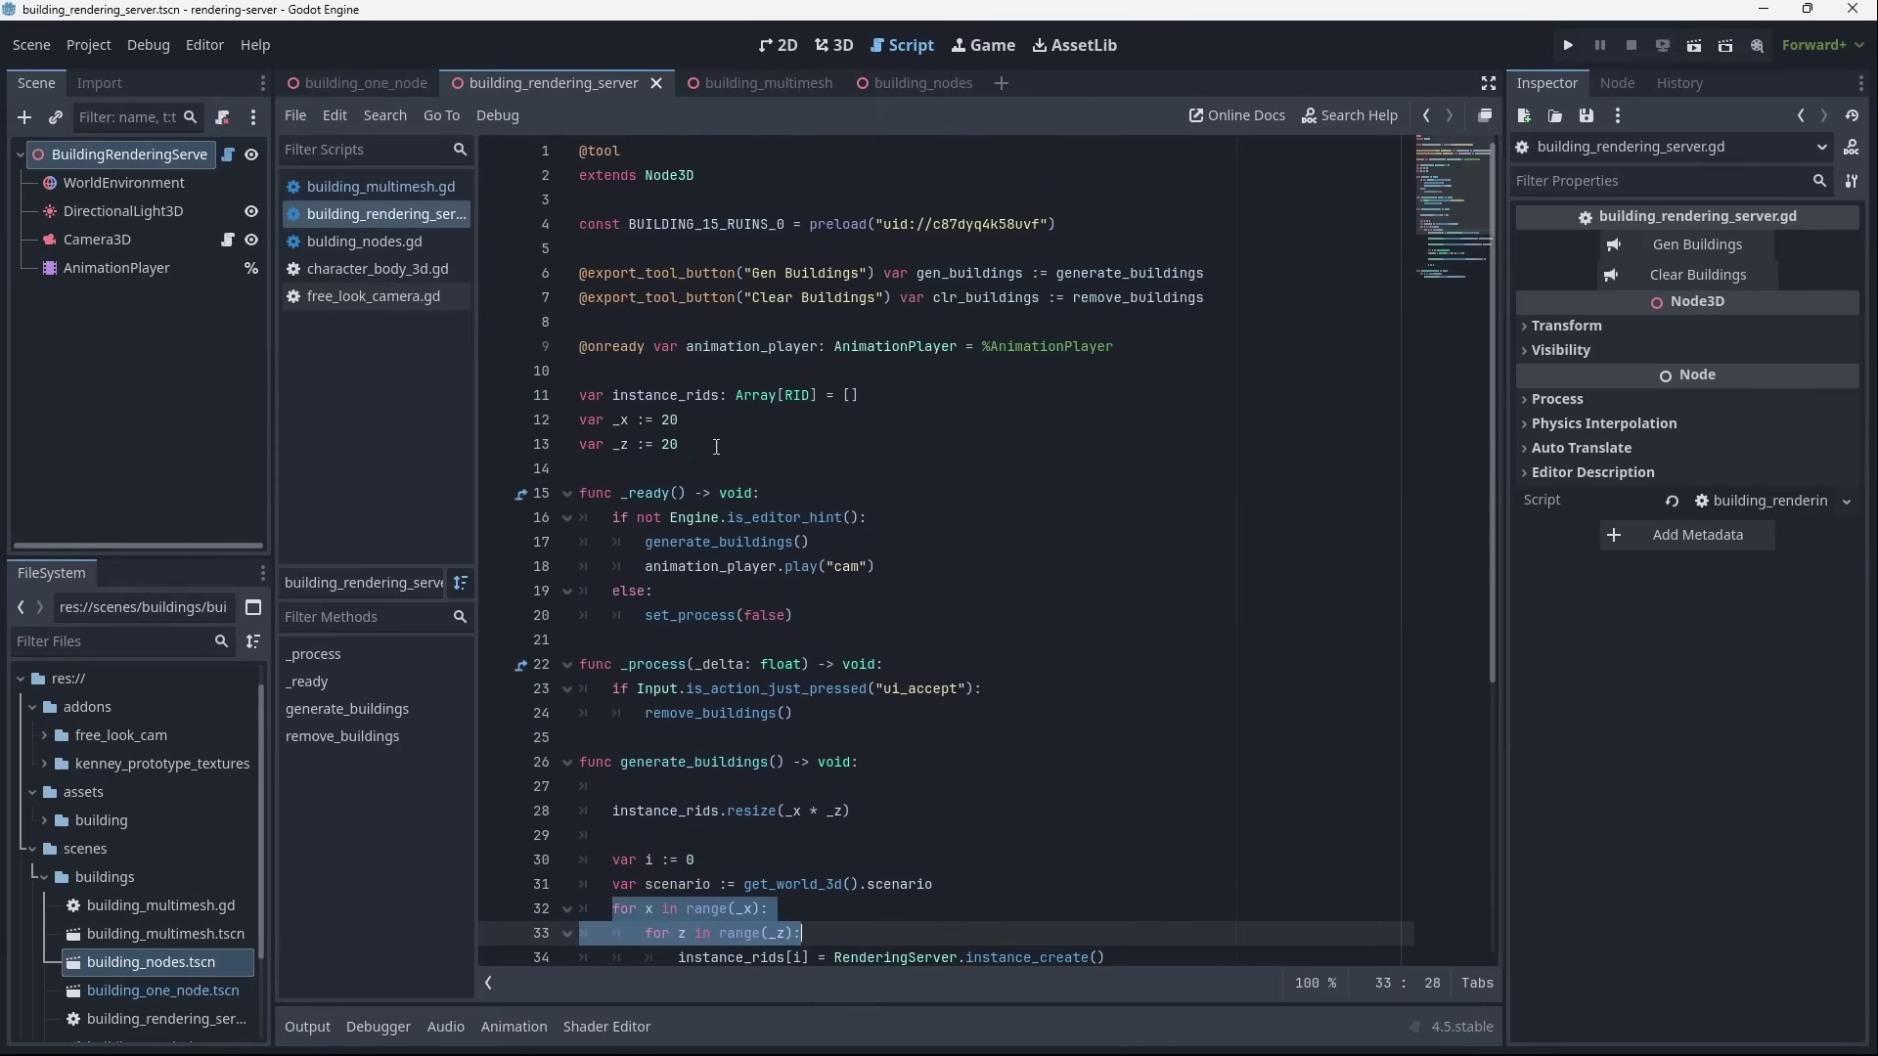
click(838, 420)
scroll(837, 763, down, 5)
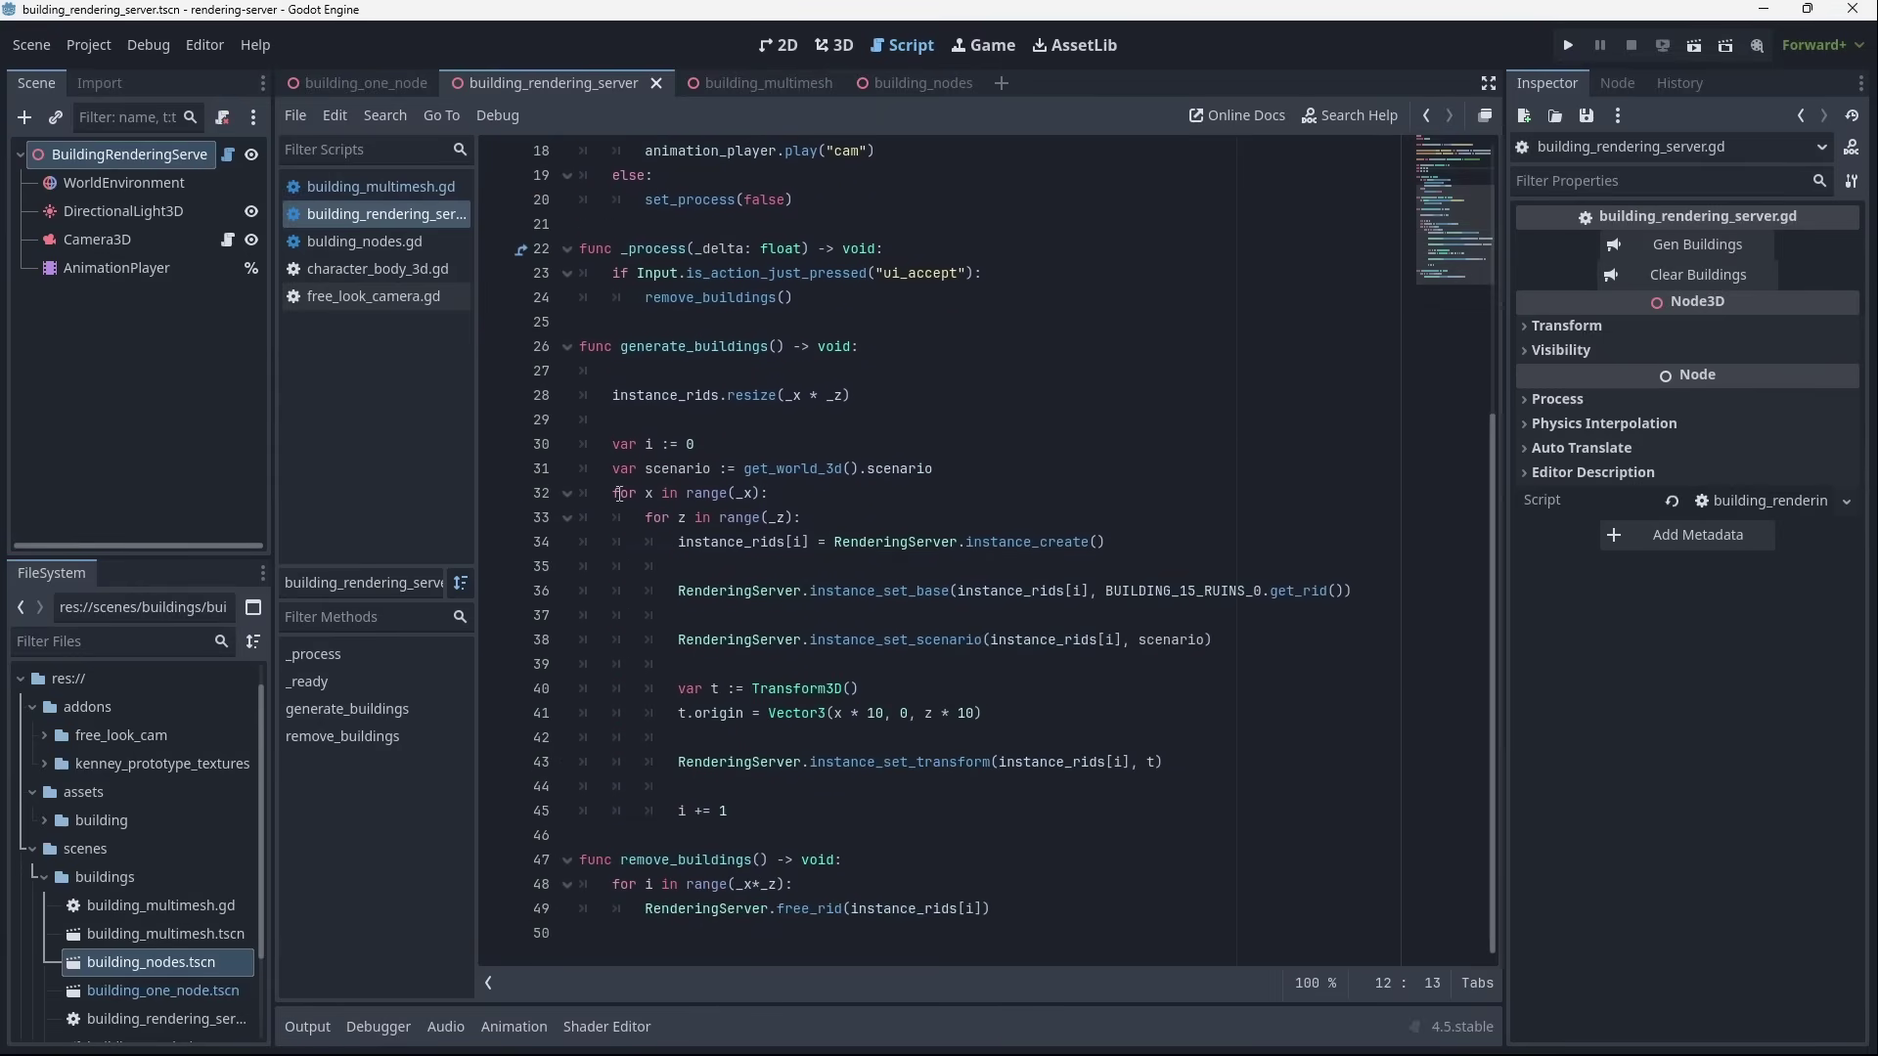
Step: Examine how instance_rids is resized and filled with RenderingServer.instance_create() inside the loops
drag(614, 492, 957, 506)
click(956, 505)
drag(675, 542, 1106, 541)
click(944, 542)
drag(606, 398, 932, 396)
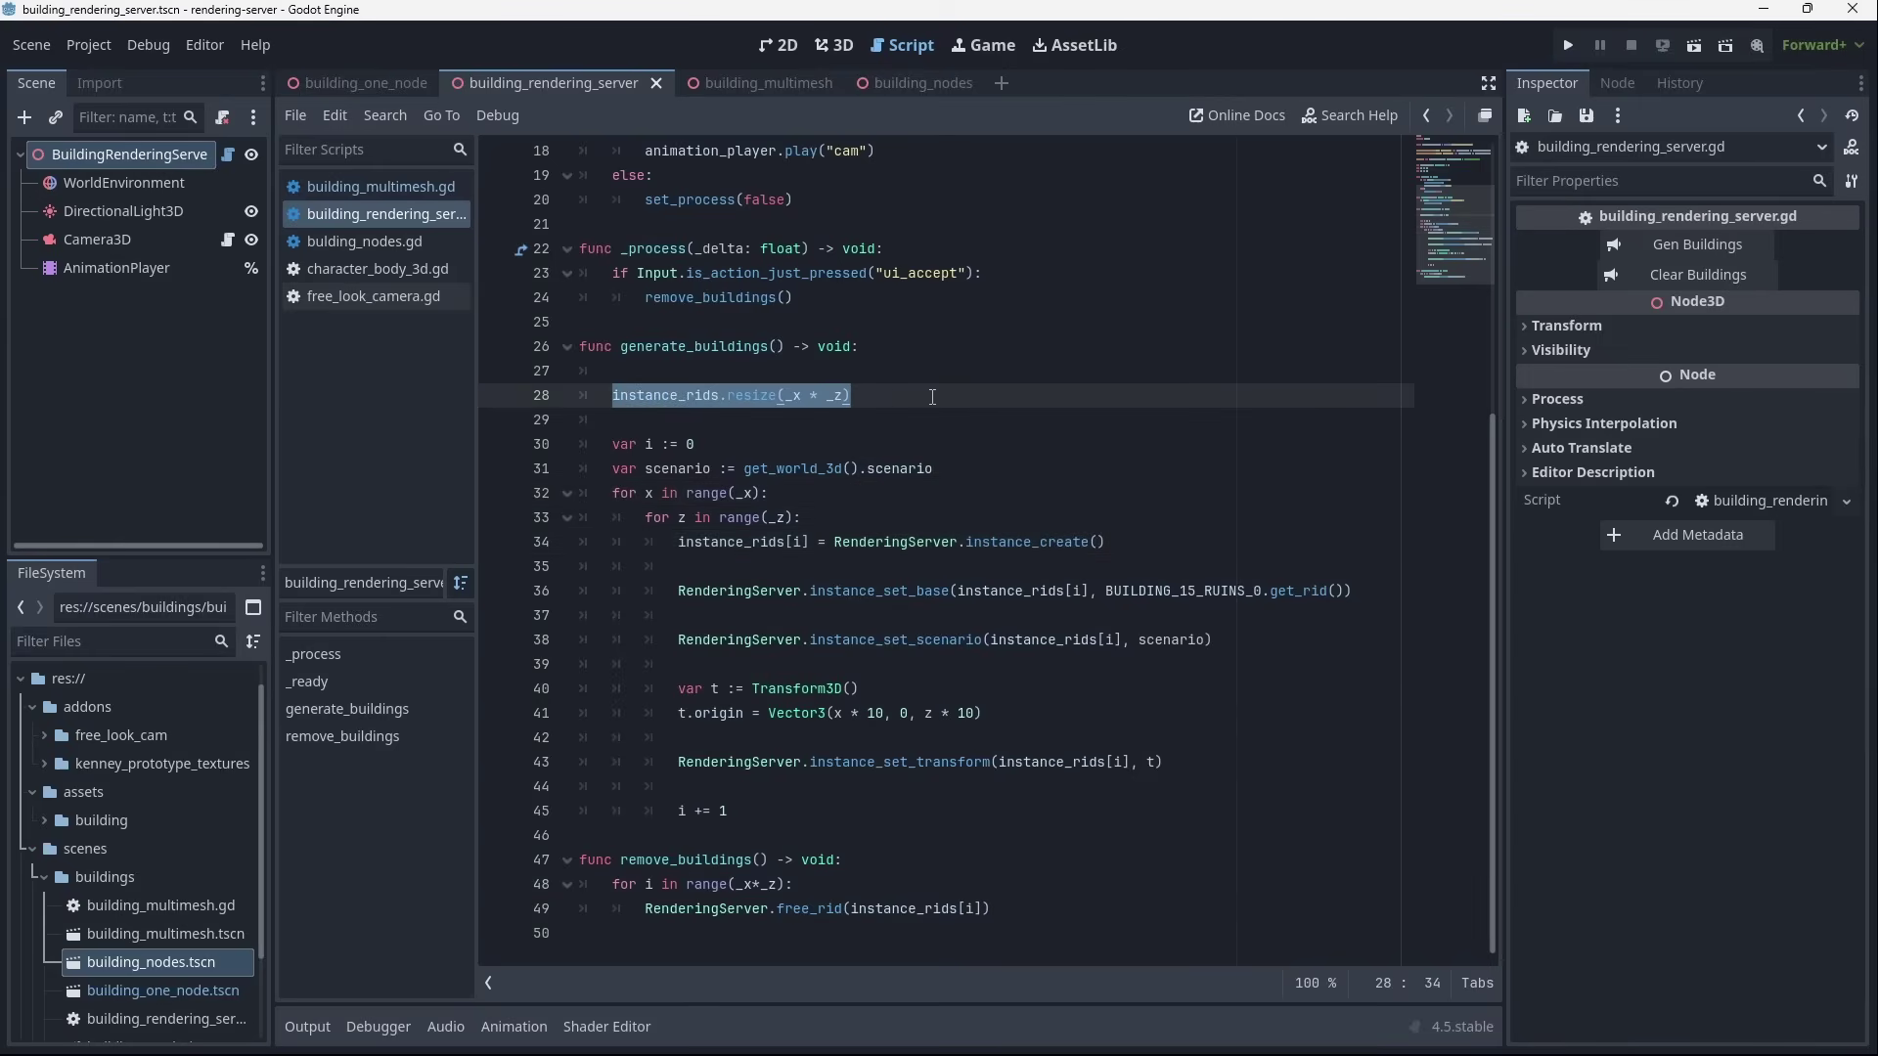
click(860, 639)
click(770, 543)
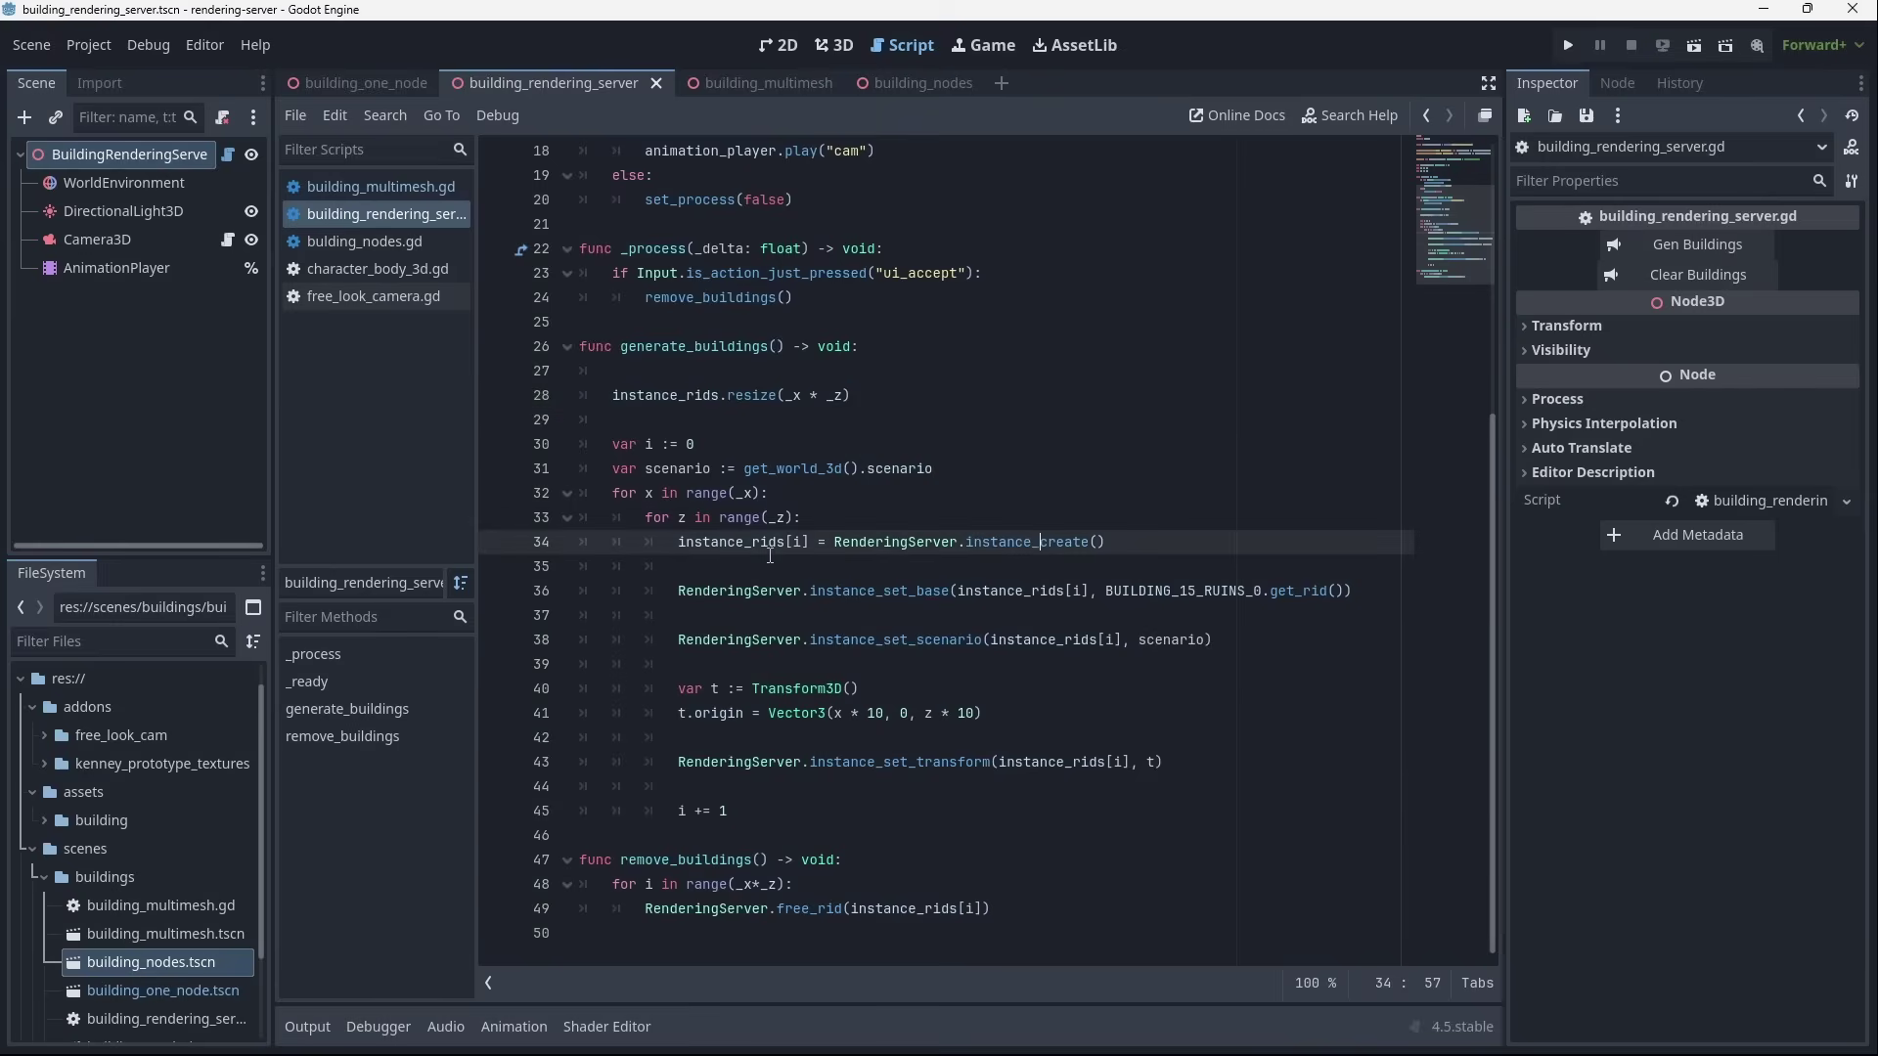
drag(676, 542, 1106, 542)
click(1106, 542)
Step: Examine the instance_set_base call and the preloaded BUILDING_15_RUINS_0 mesh whose RID it receives
drag(681, 590, 960, 591)
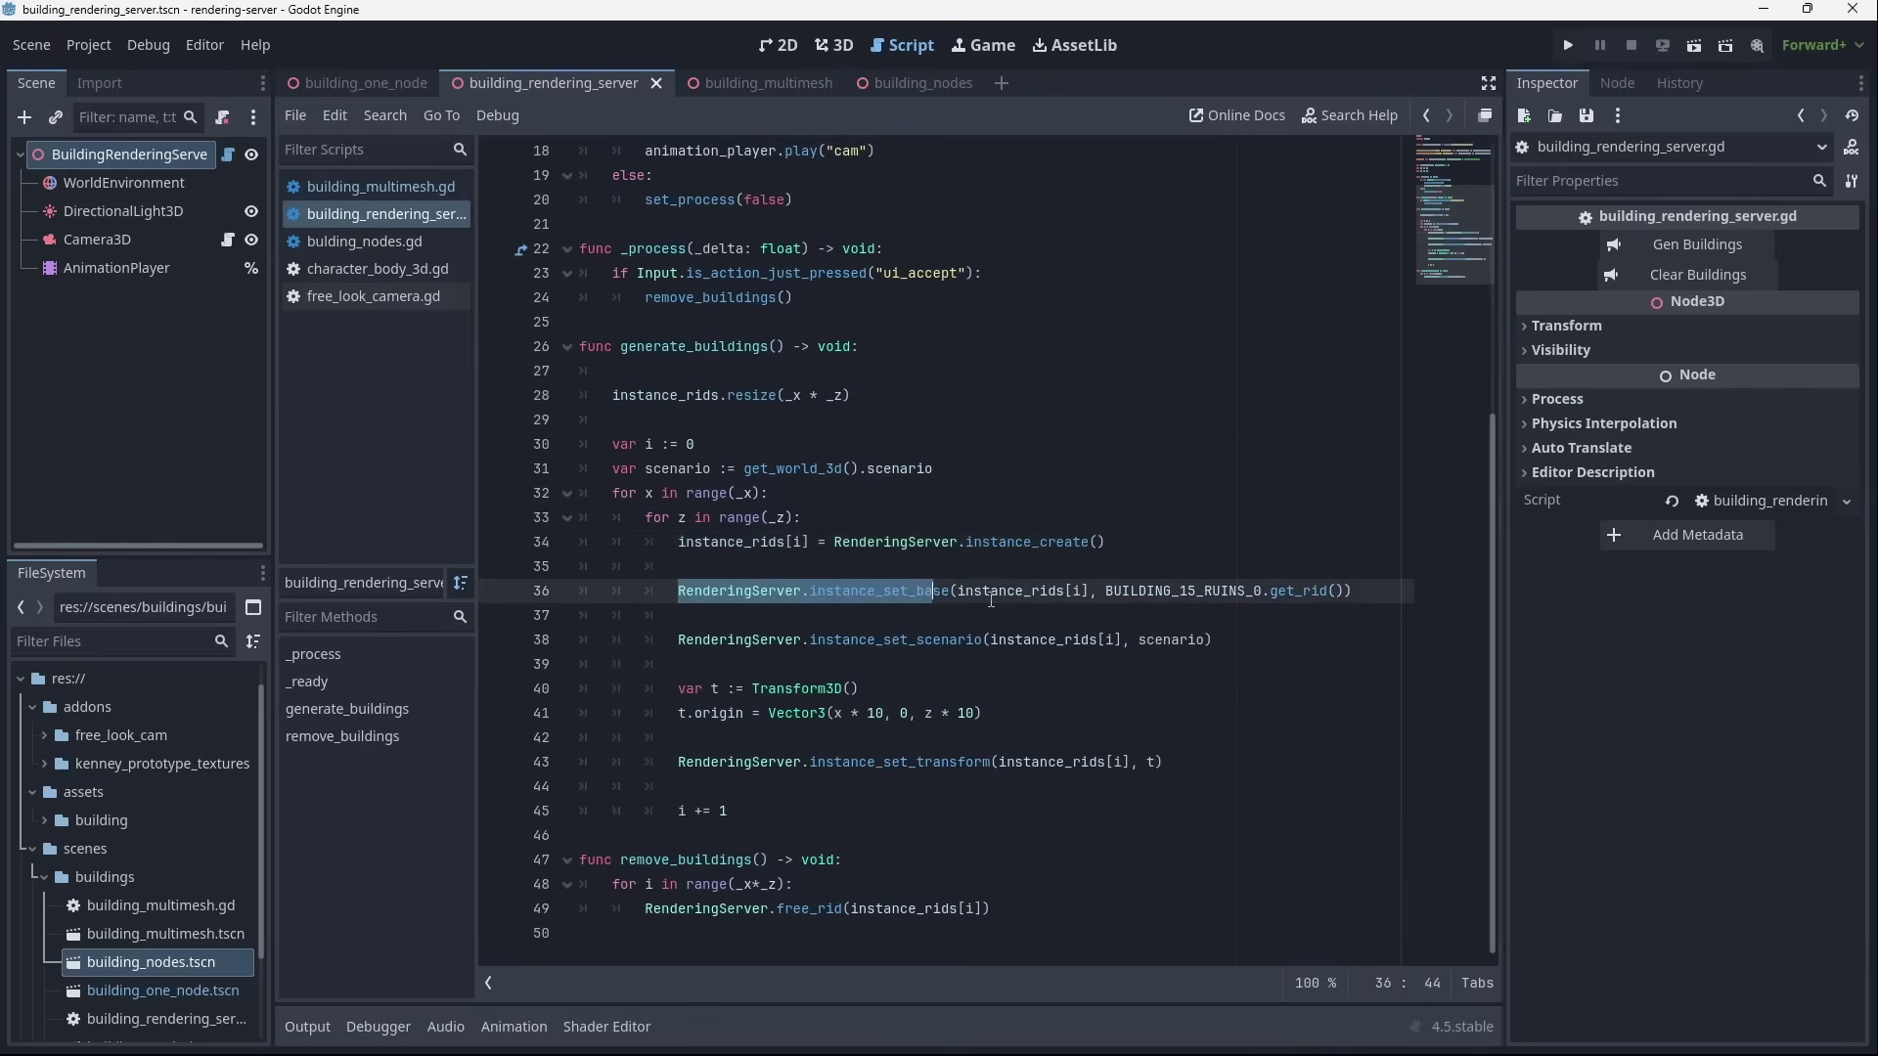
click(1228, 611)
double_click(1140, 591)
scroll(811, 403, up, 6)
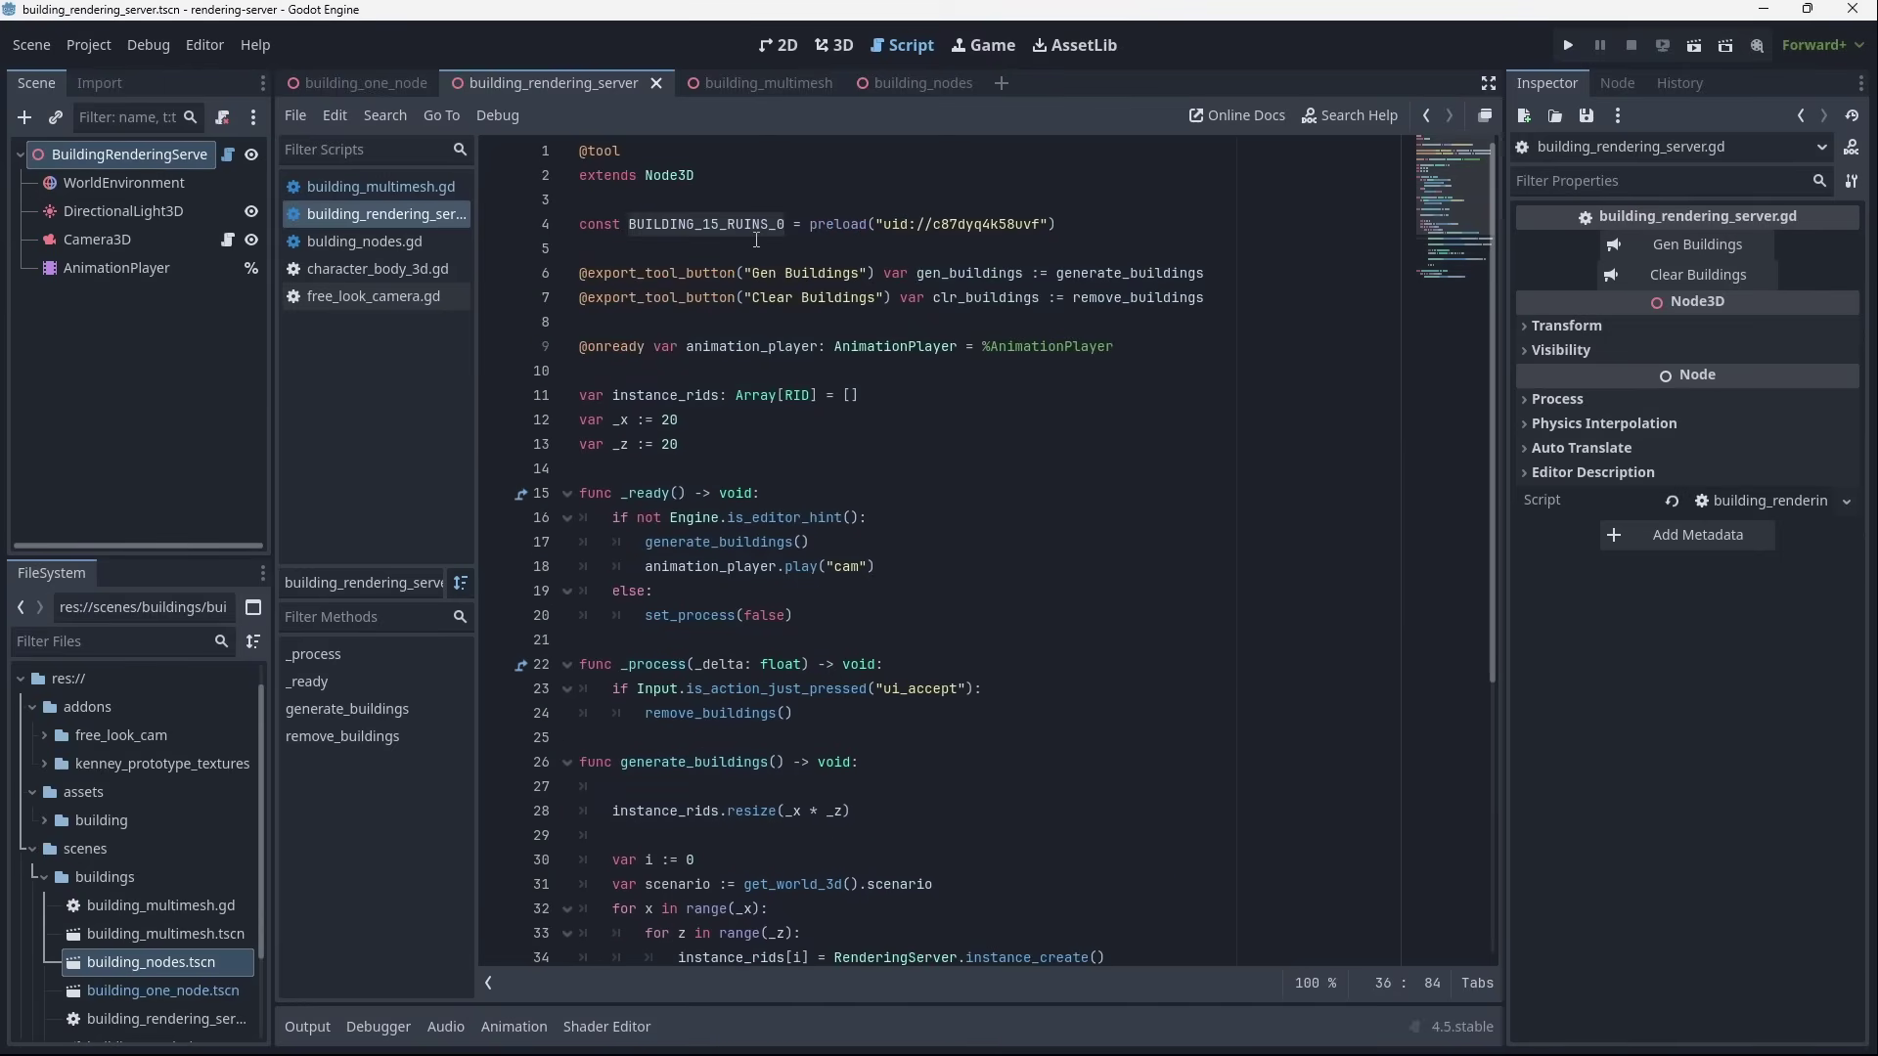
scroll(756, 239, down, 6)
click(1307, 592)
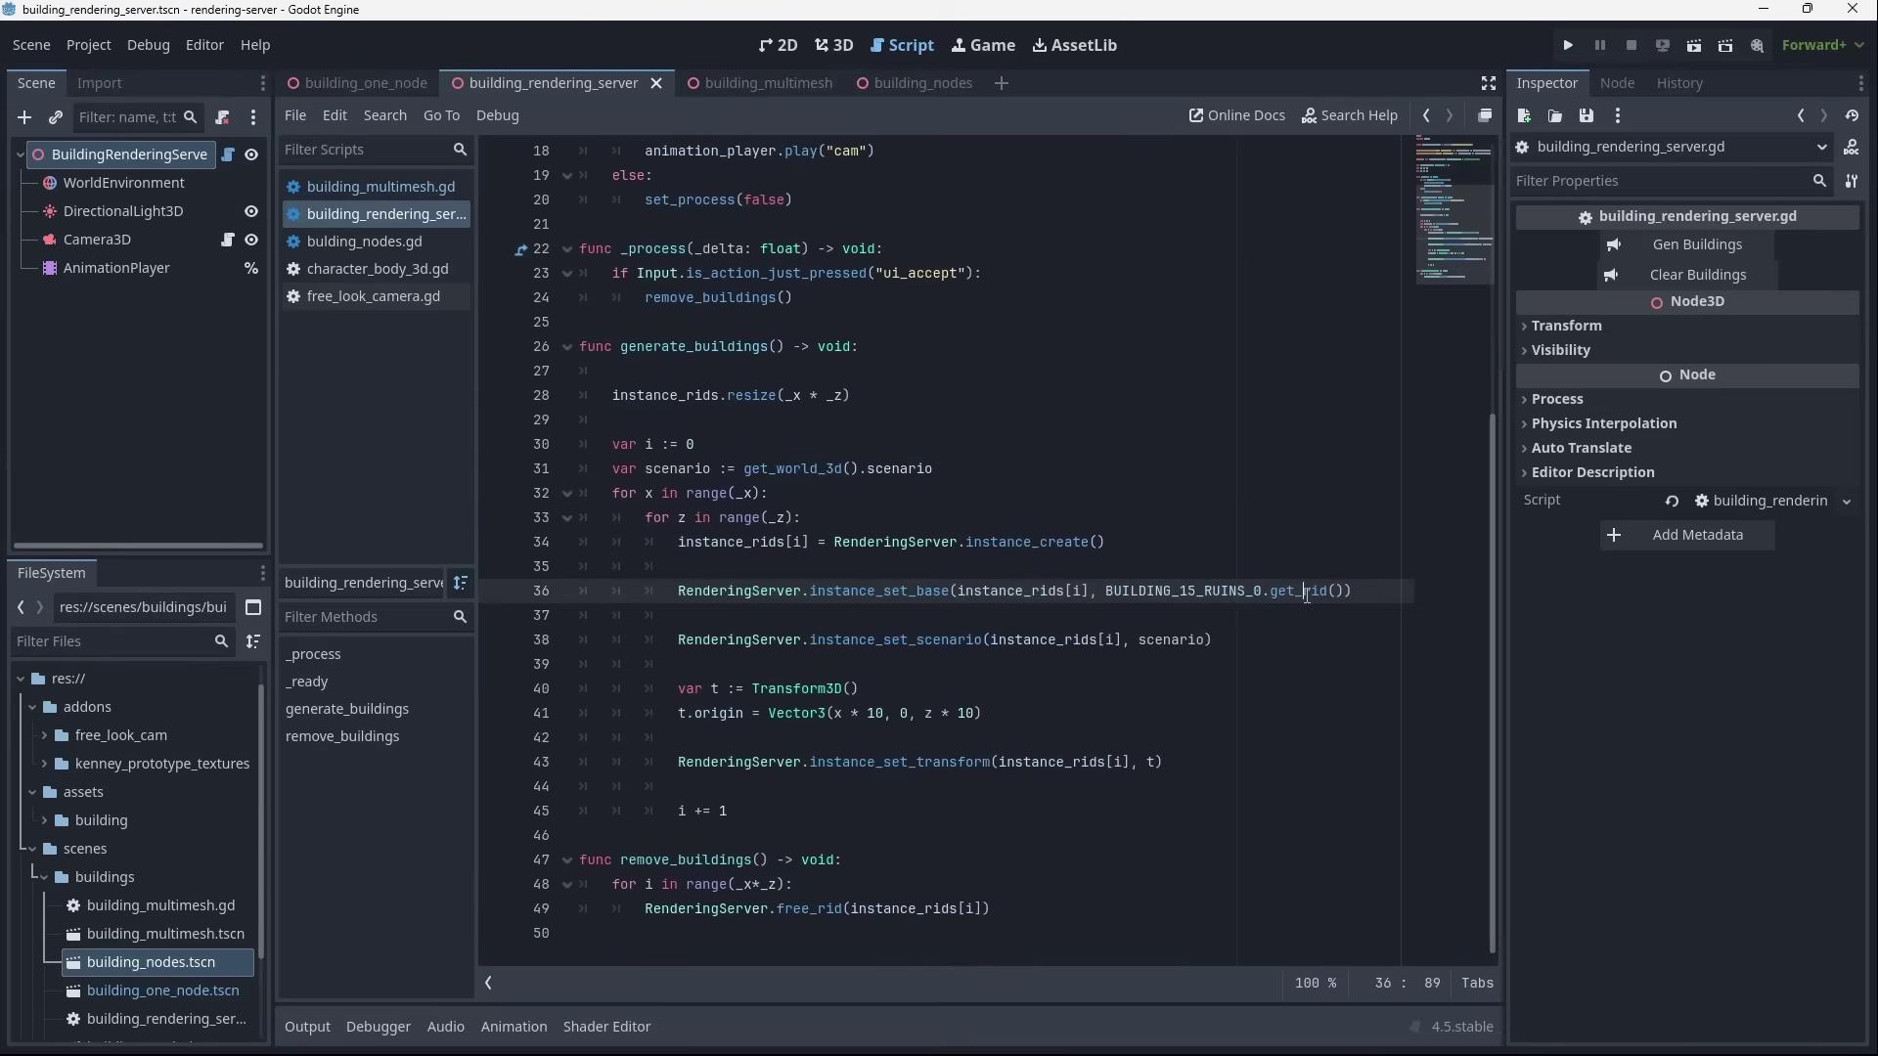
drag(812, 591, 1358, 598)
click(1247, 641)
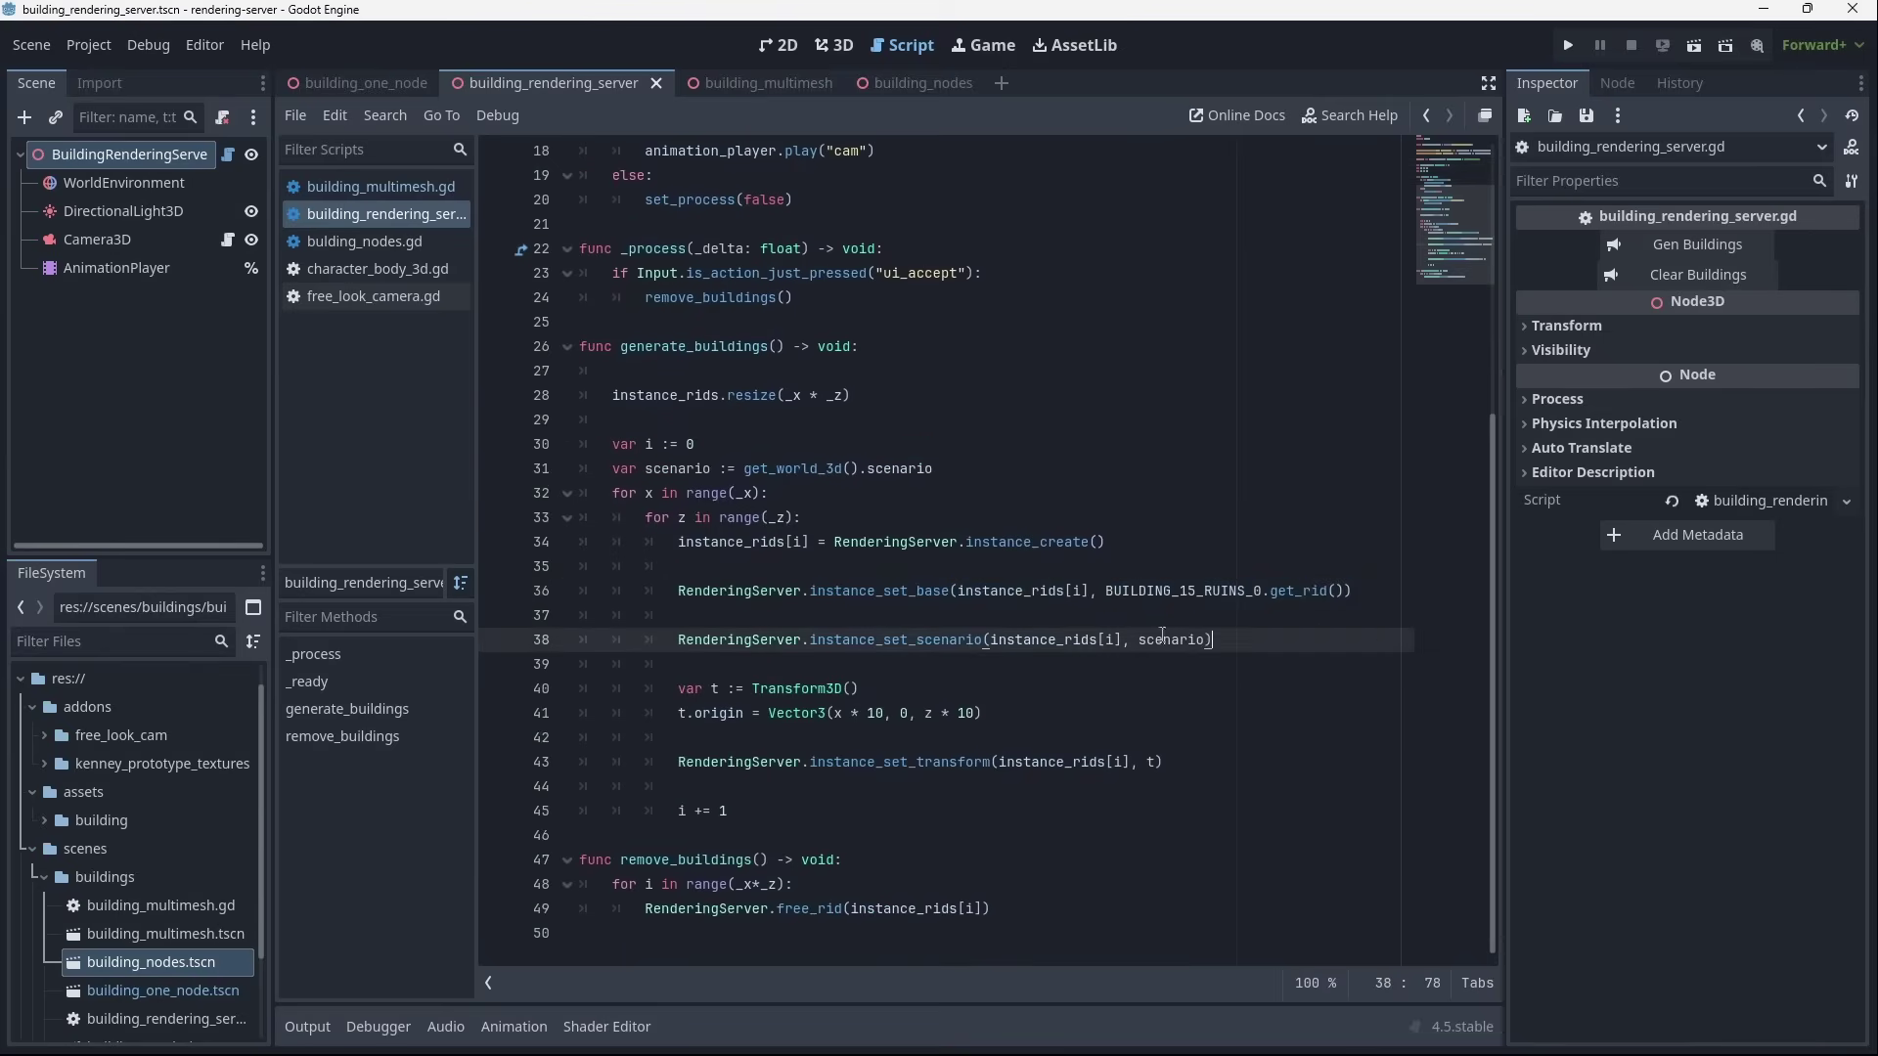
Step: Examine the instance_set_scenario call and the scenario variable taken from get_world_3d()
click(964, 623)
drag(679, 645, 1280, 647)
click(1280, 645)
click(810, 472)
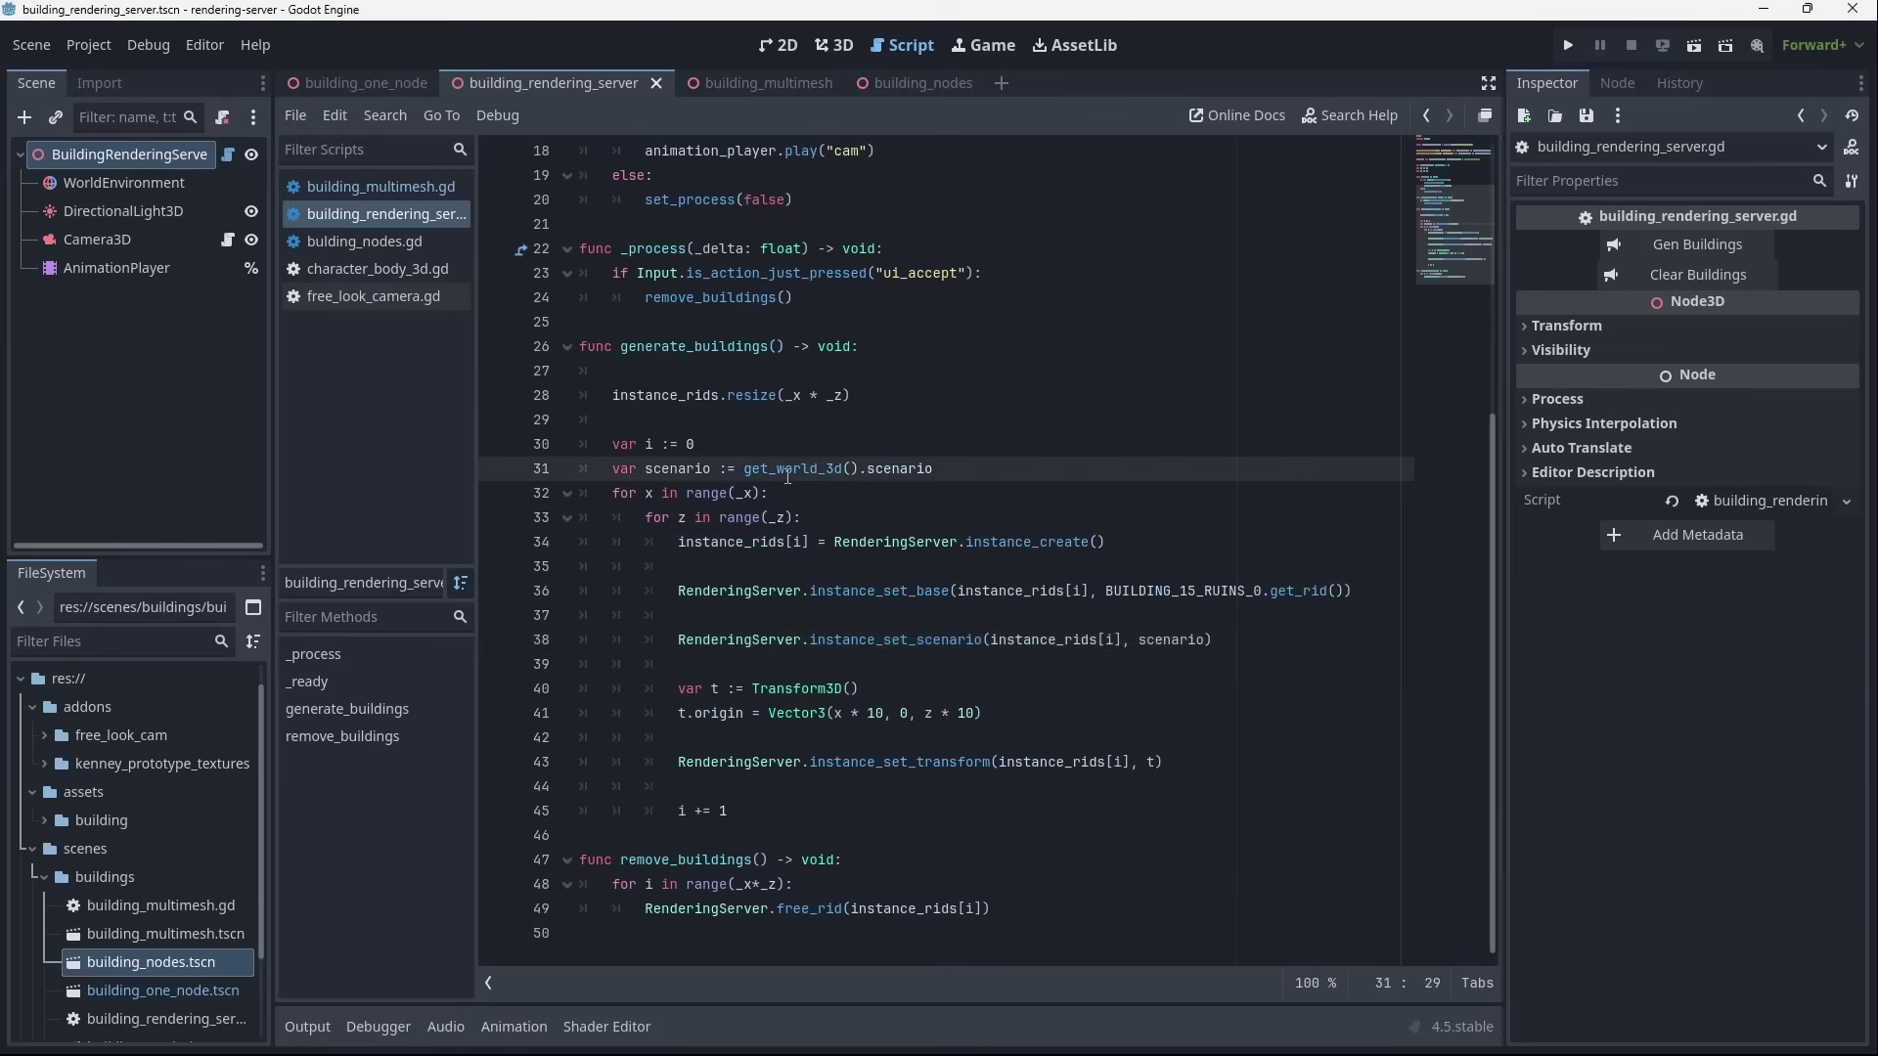
mouse_move(788, 476)
Step: Clear the buildings in the building_rendering_server scene, checking the building_one_node viewport before and after
click(835, 45)
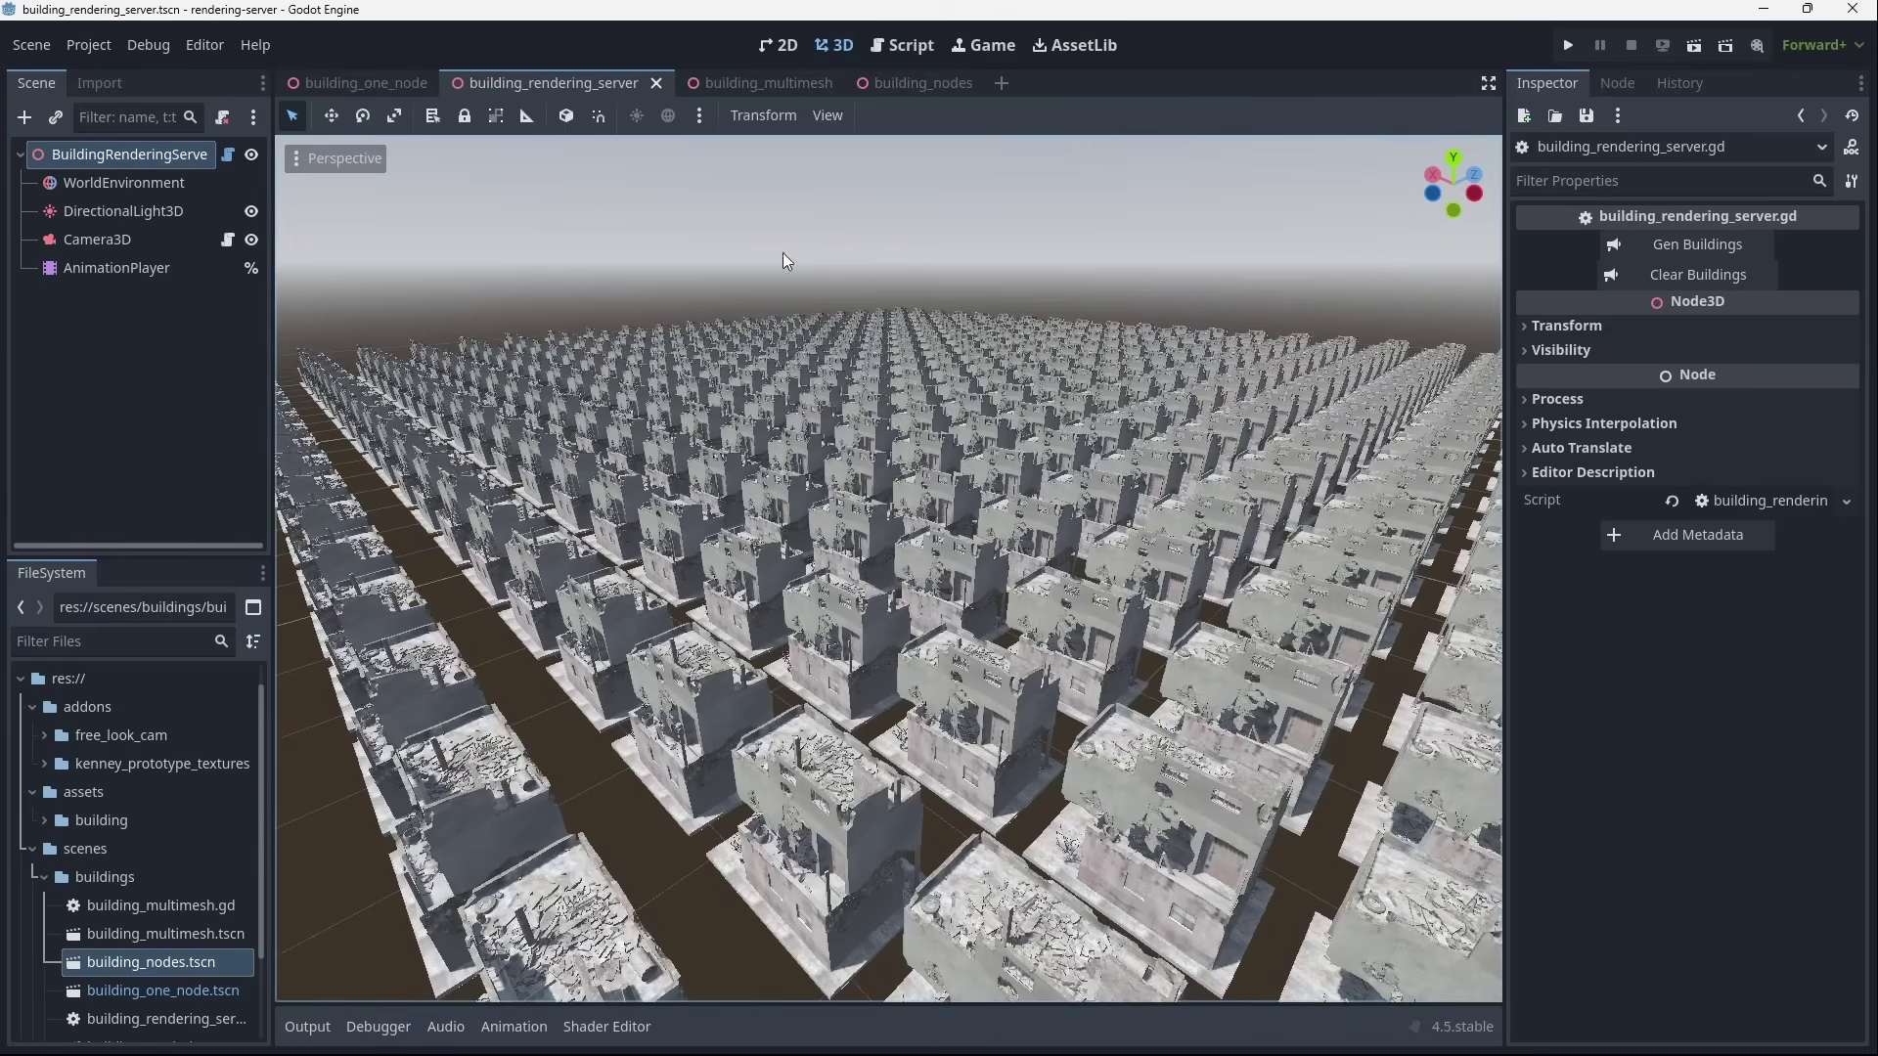
click(372, 88)
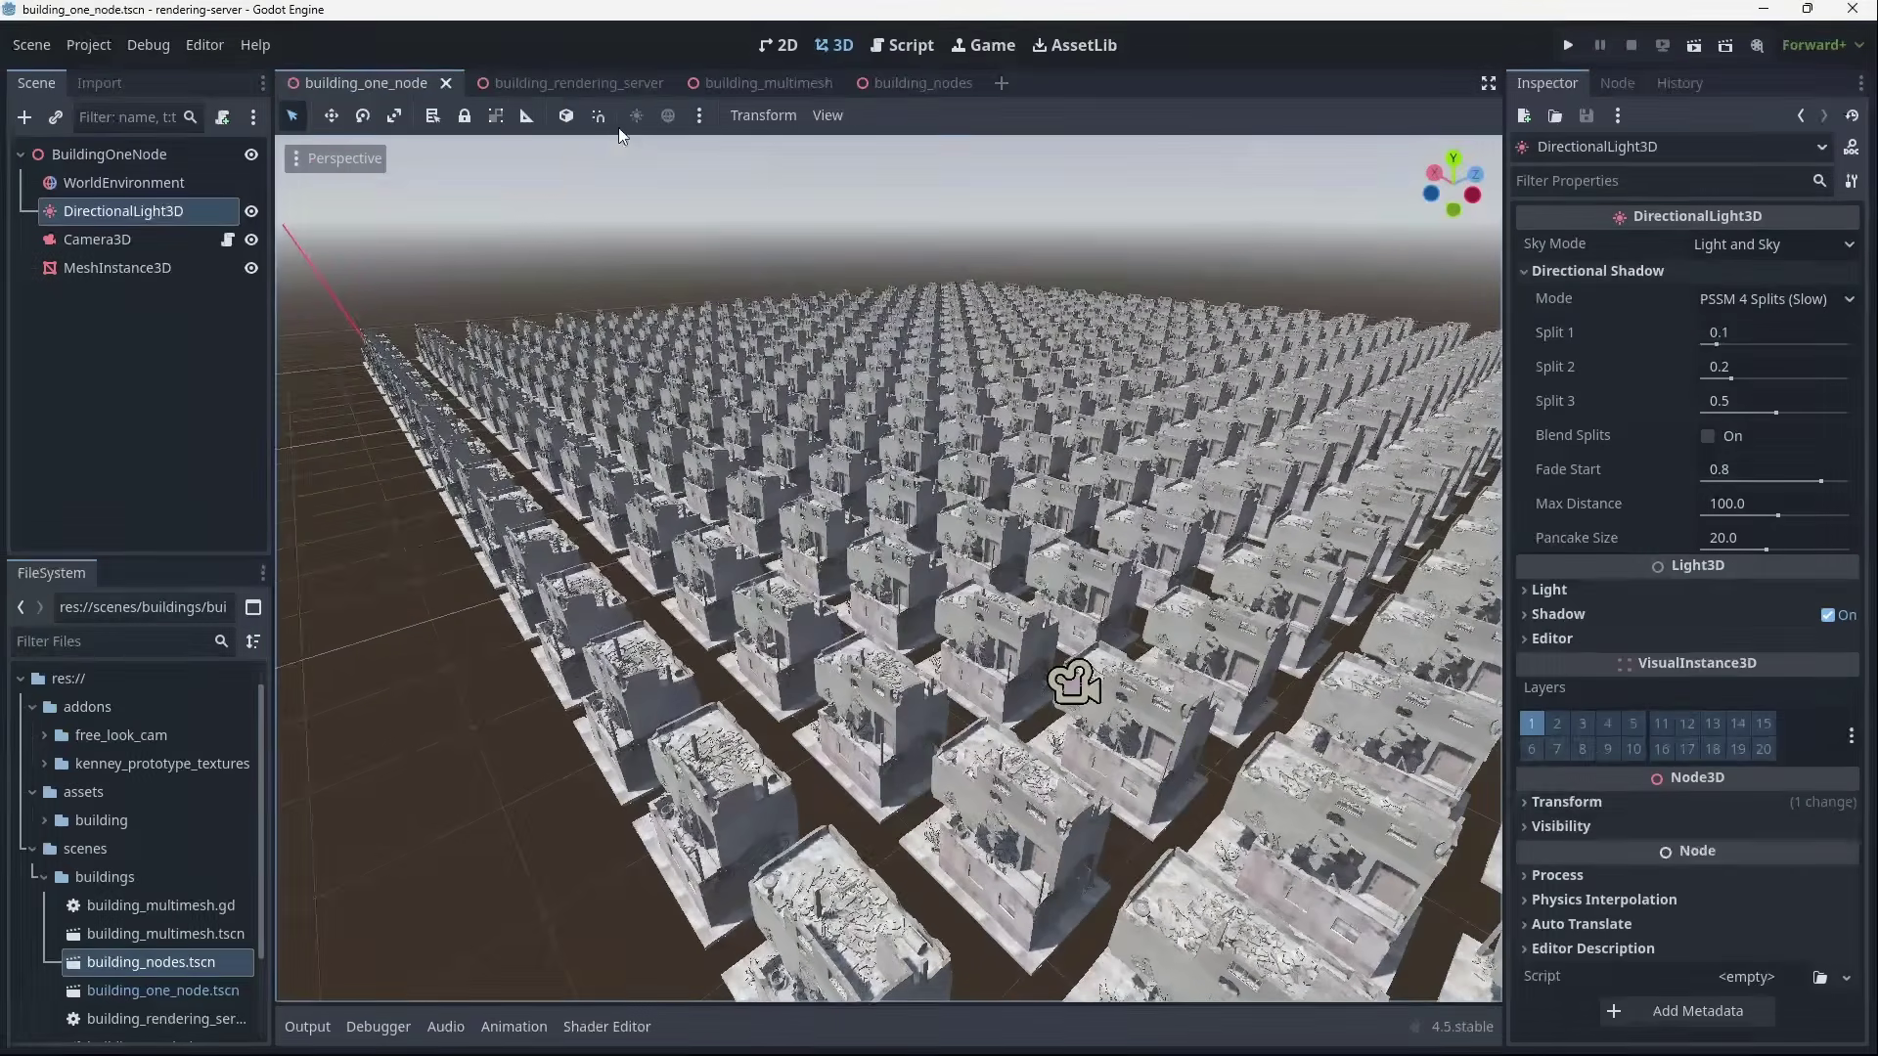
click(588, 84)
click(1698, 275)
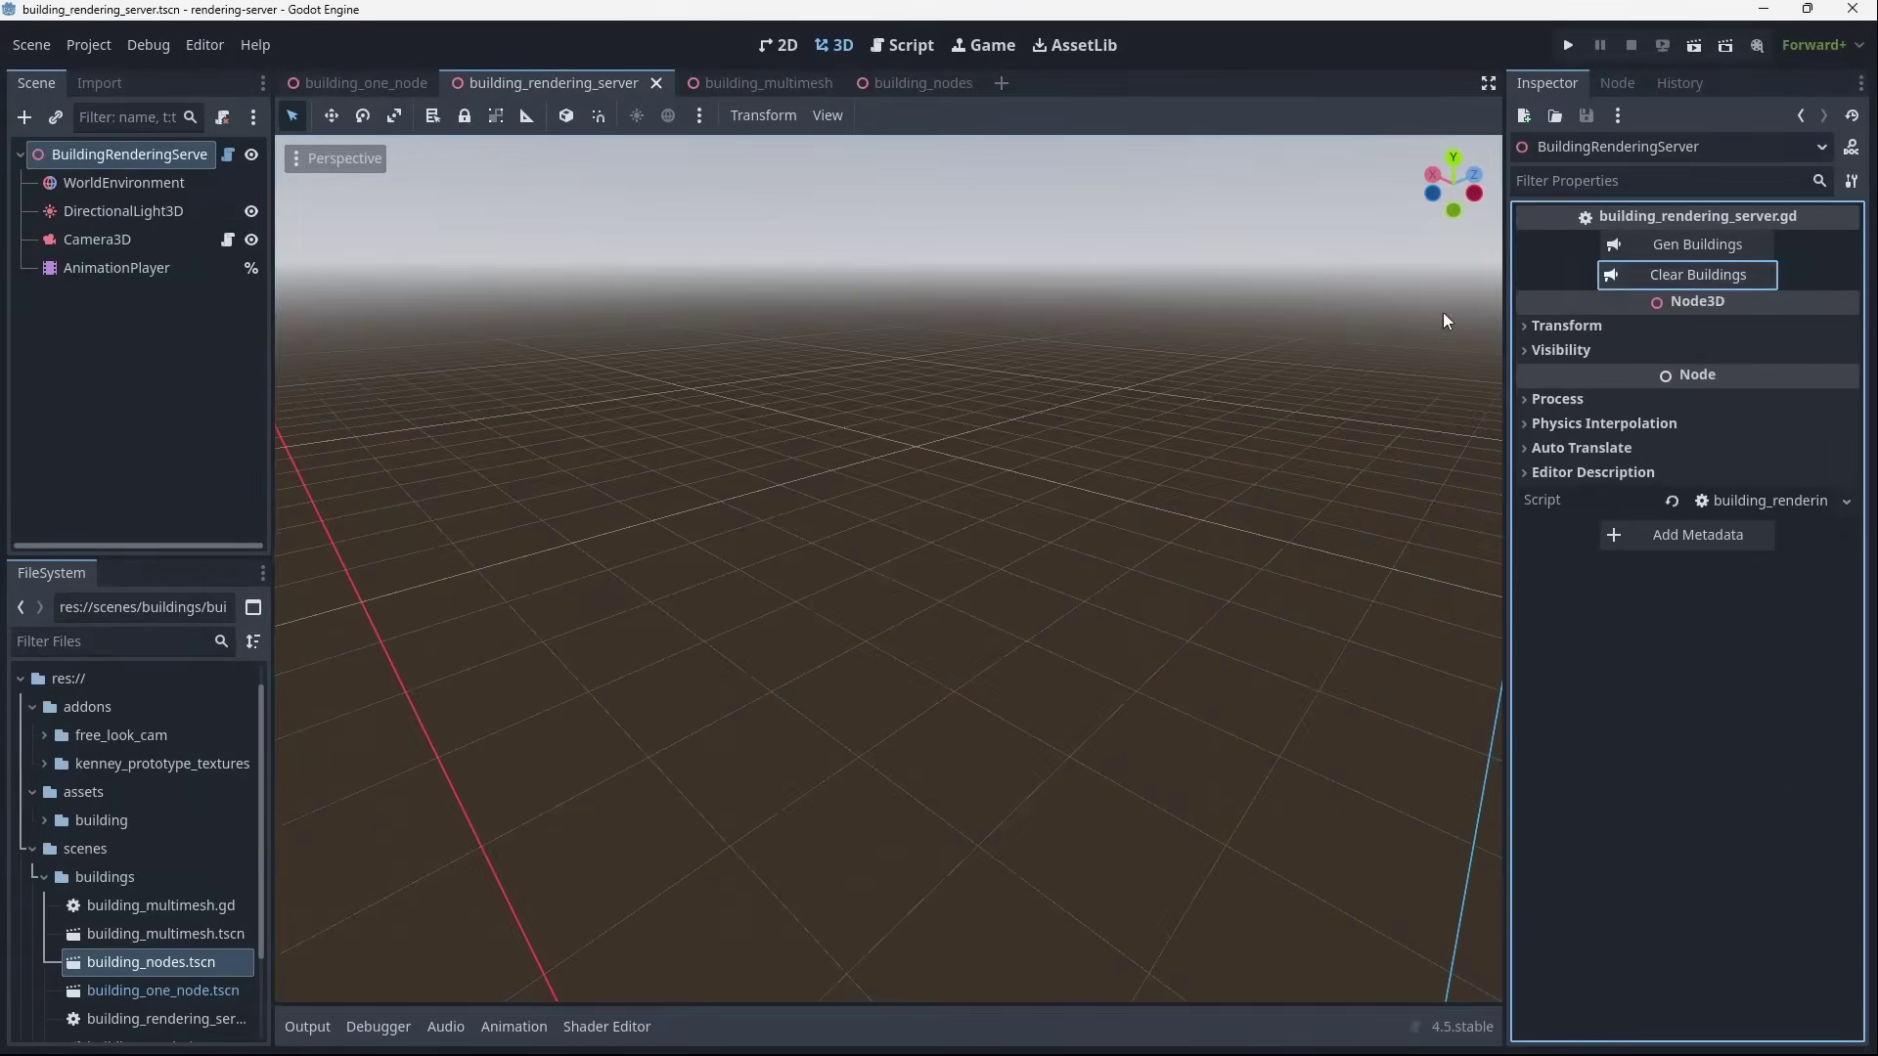
click(371, 83)
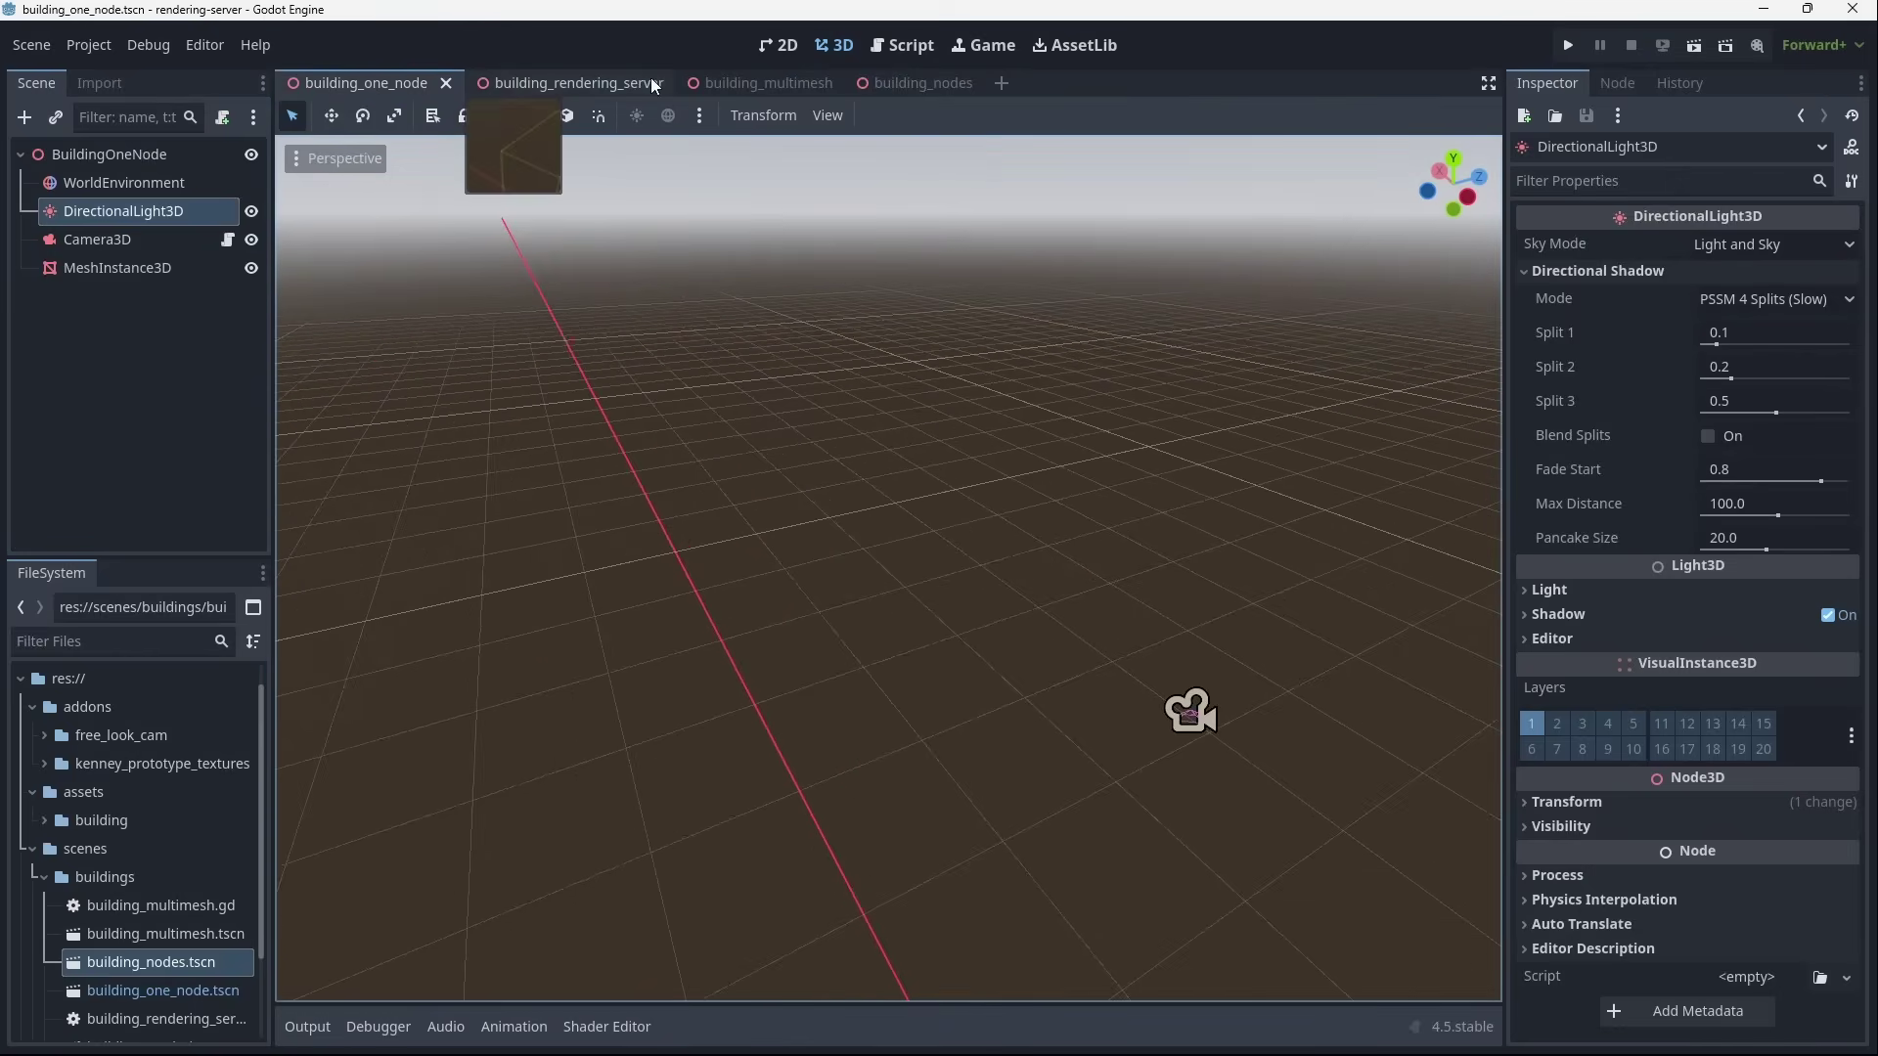
Step: Examine the instance_set_transform call and the Transform3D origin it uses in the building_rendering_server script
click(636, 84)
click(231, 156)
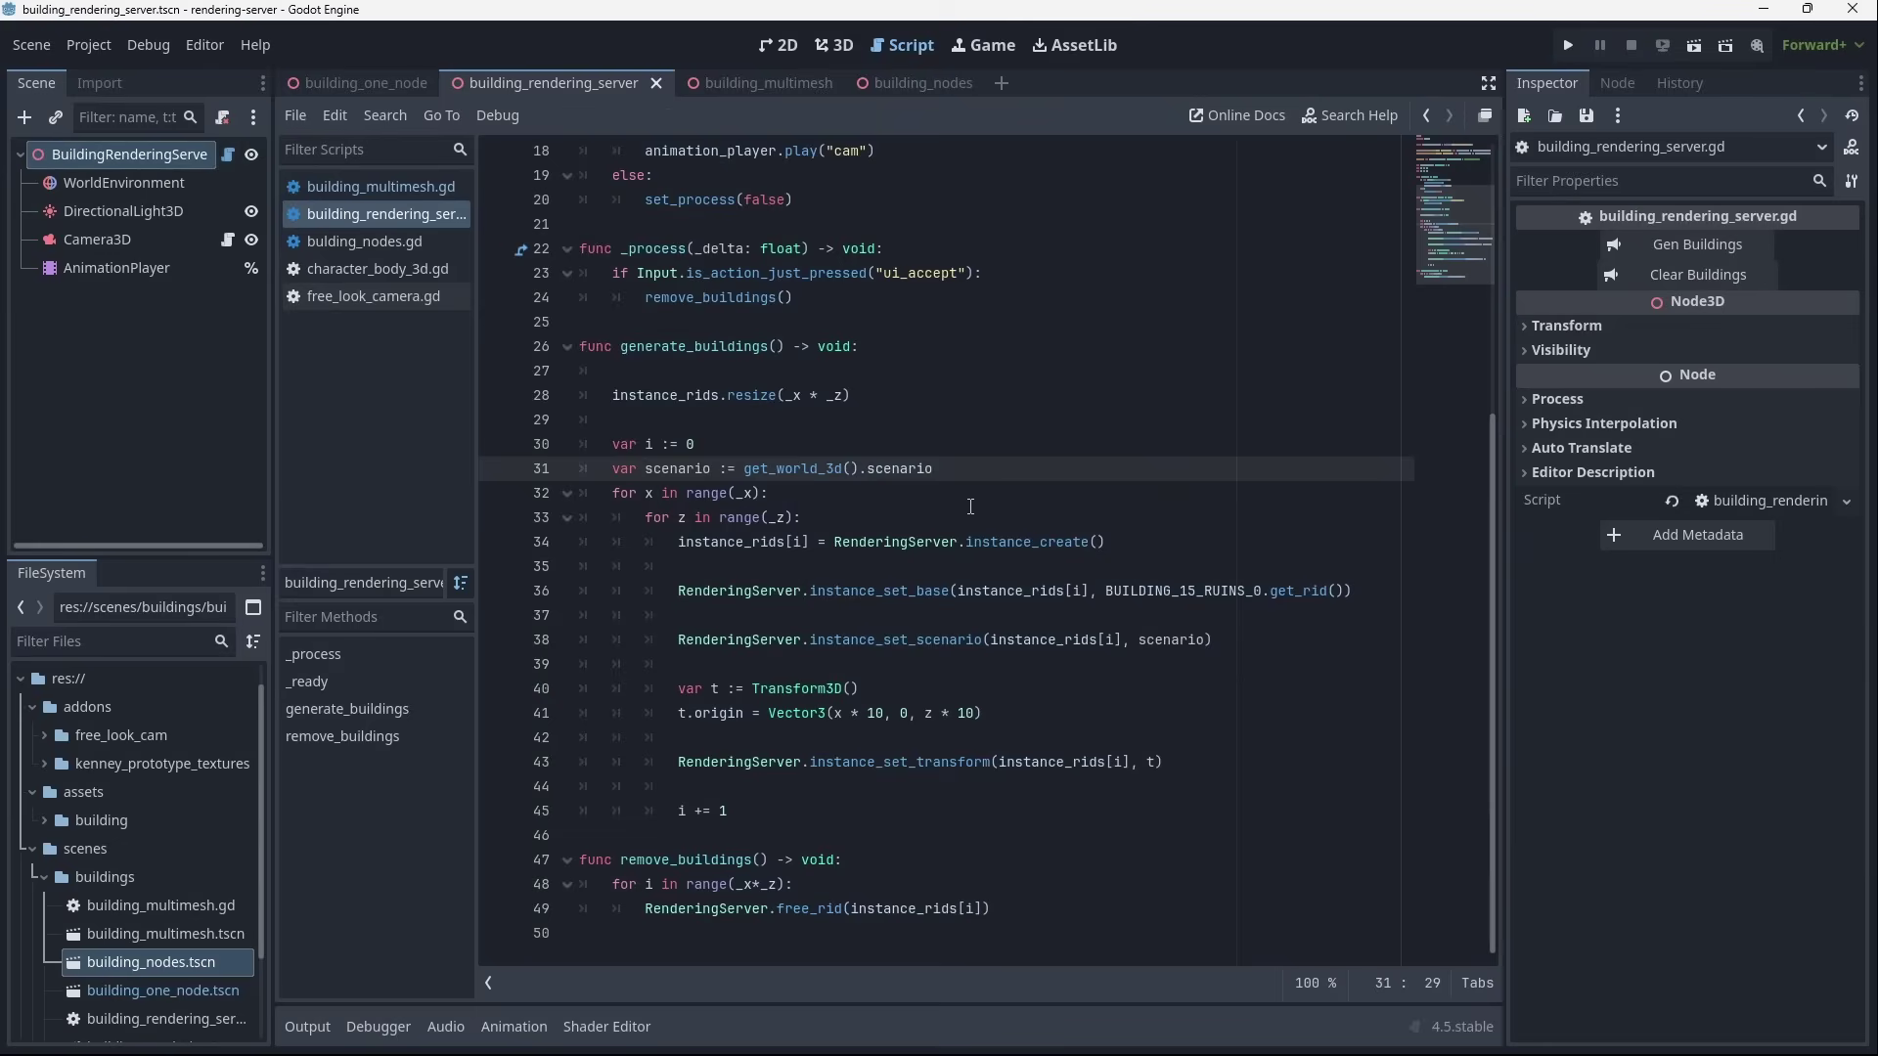
click(1029, 649)
click(1205, 745)
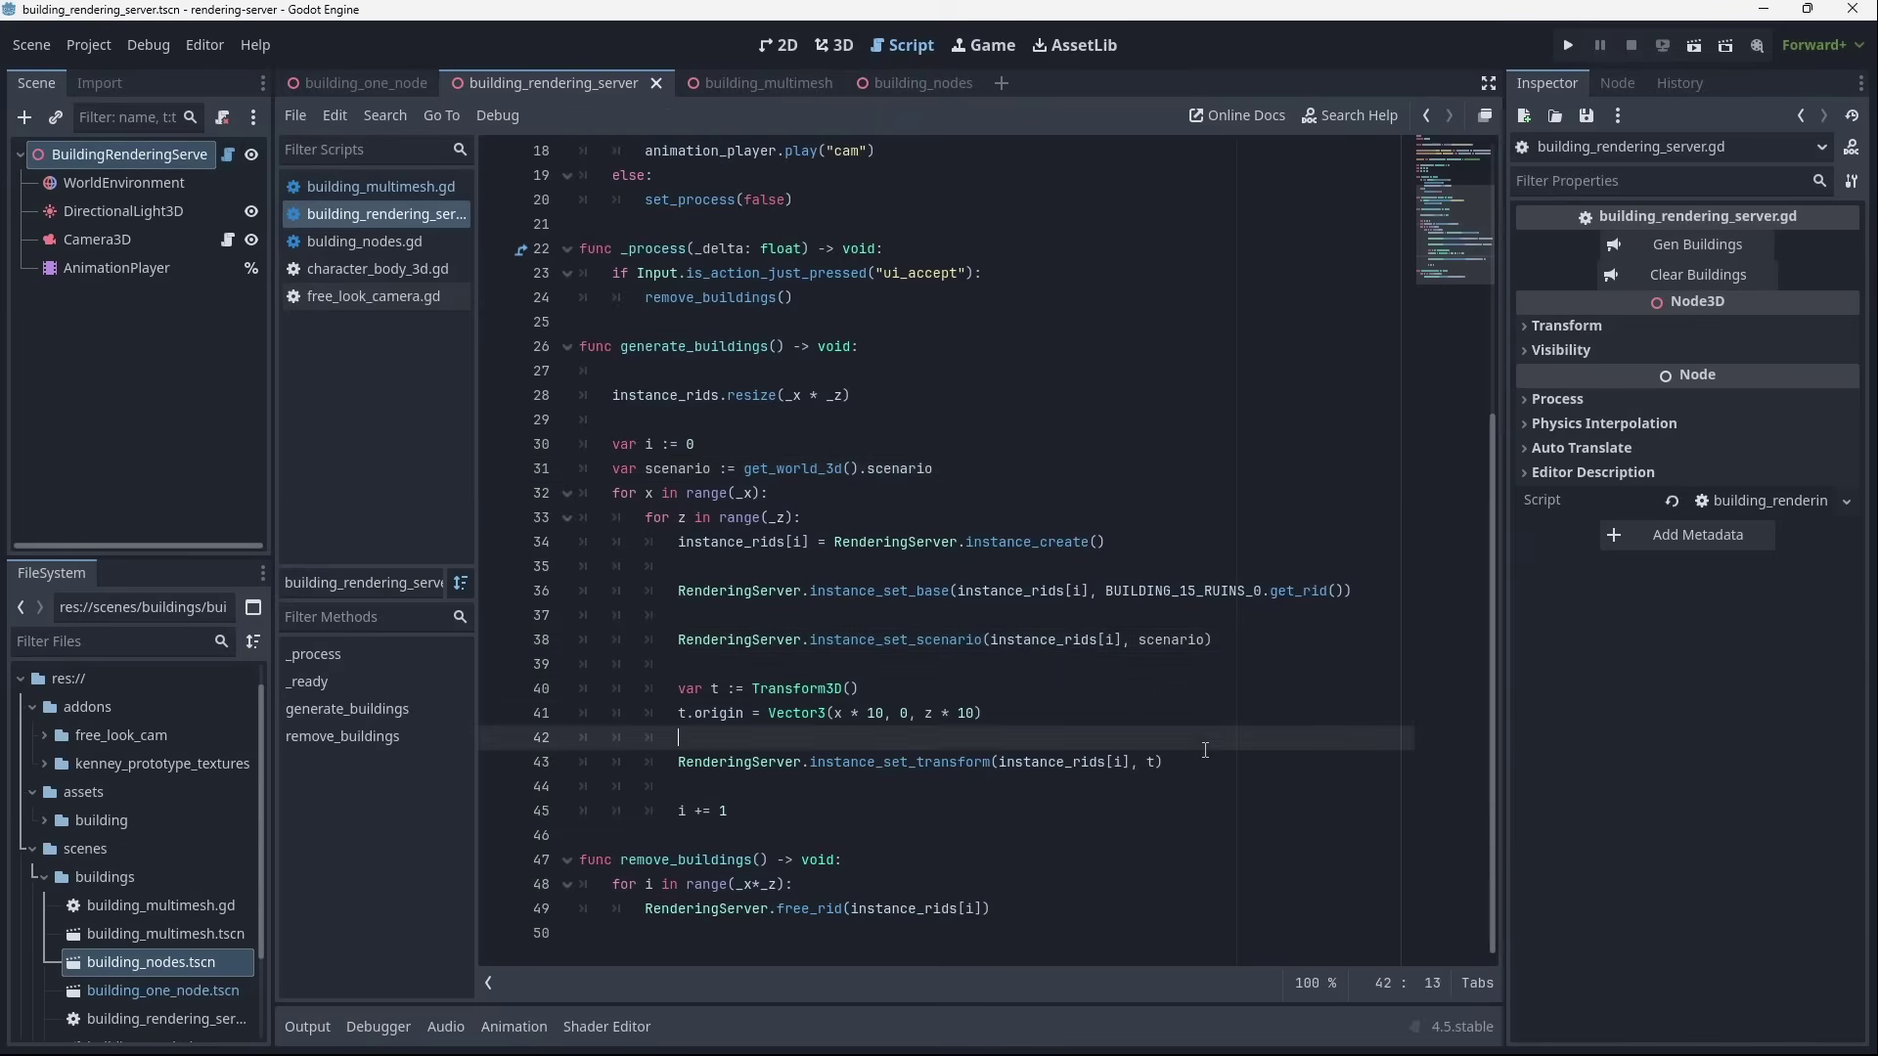
drag(1258, 769, 670, 760)
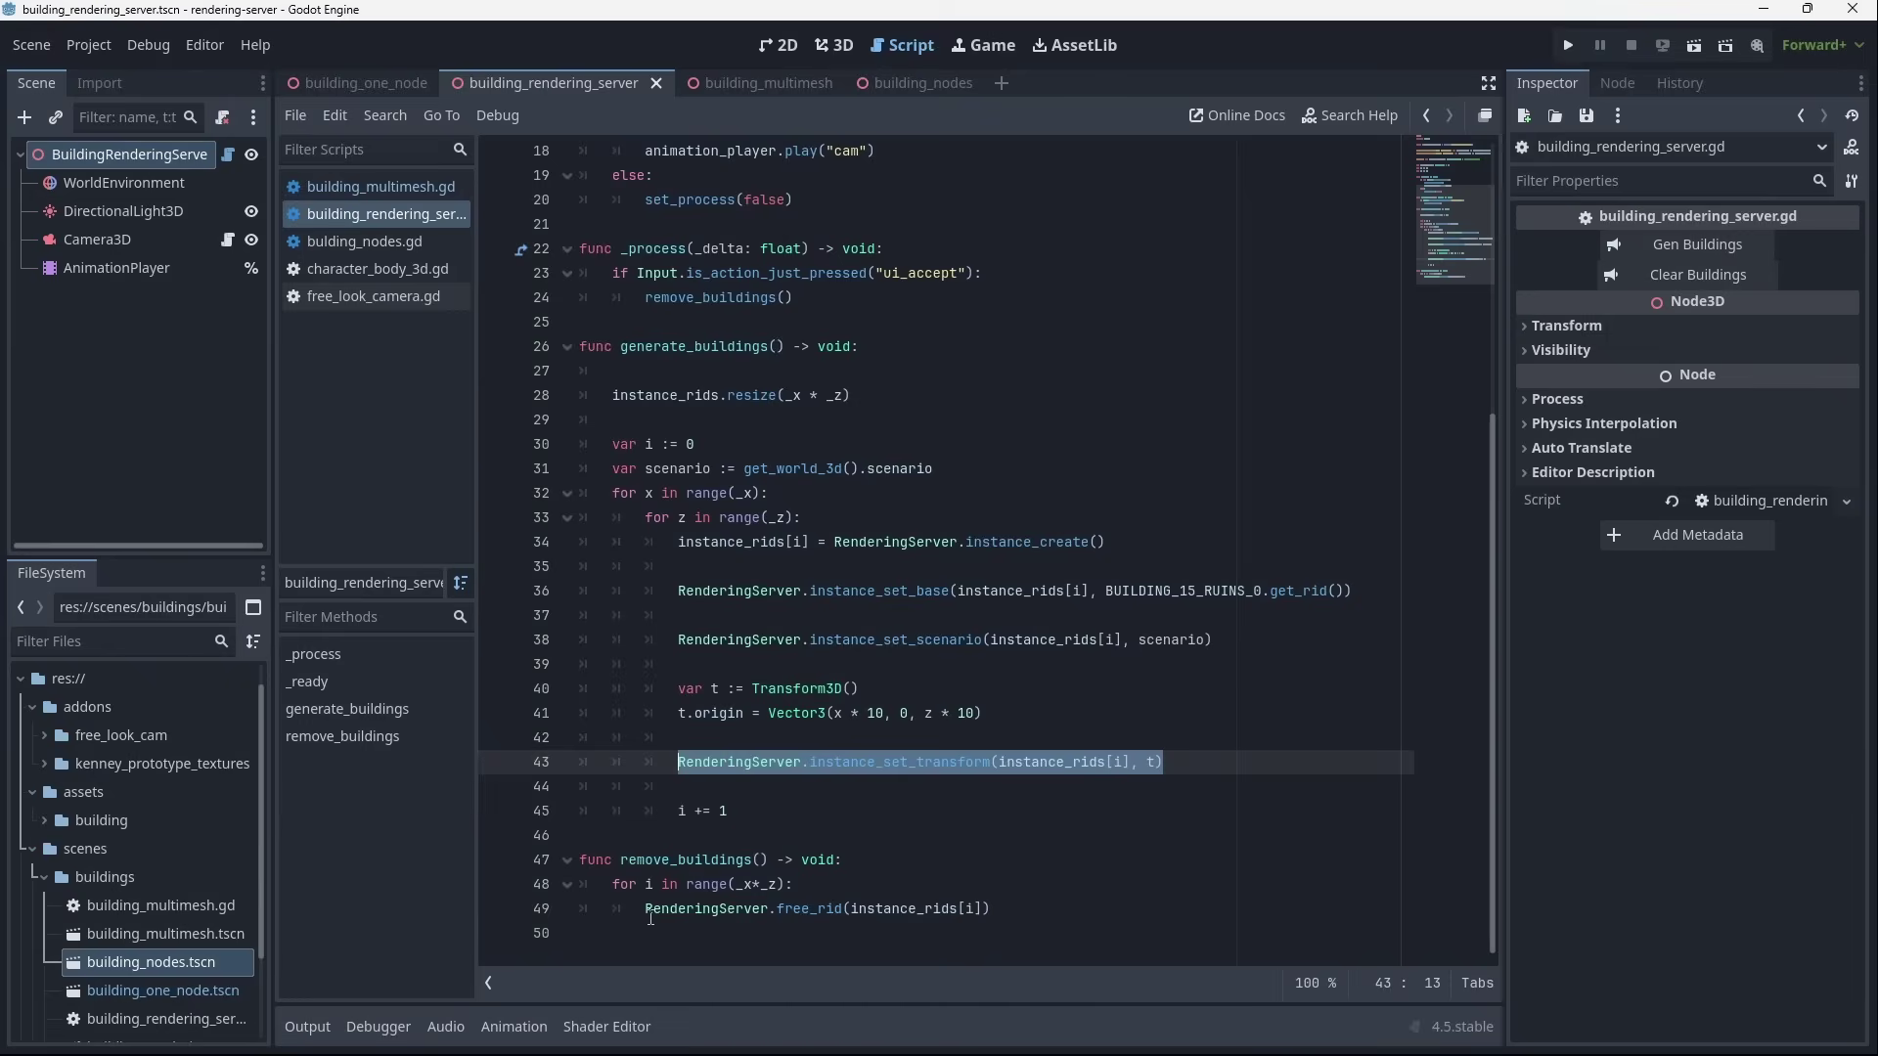
Step: Examine the RenderingServer.free_rid() call in remove_buildings() and read its method description
drag(650, 917, 1088, 905)
click(1069, 907)
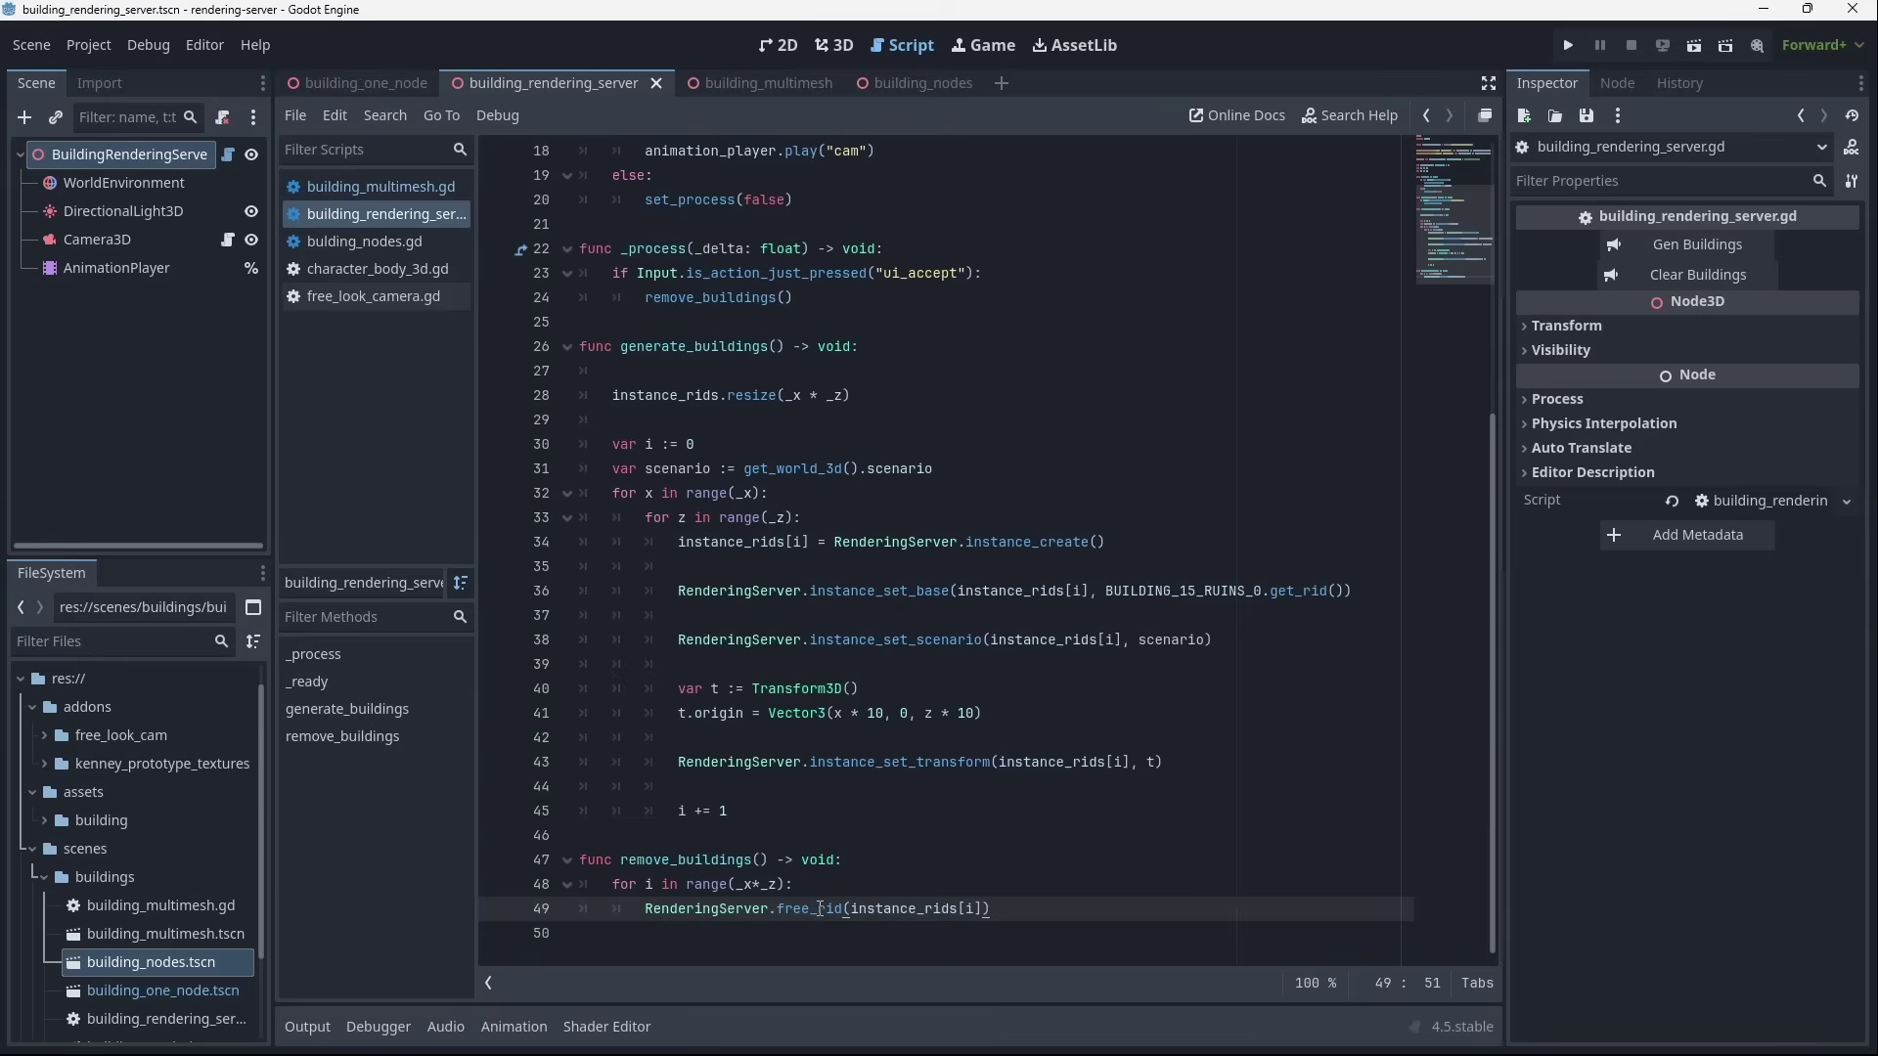
mouse_move(819, 909)
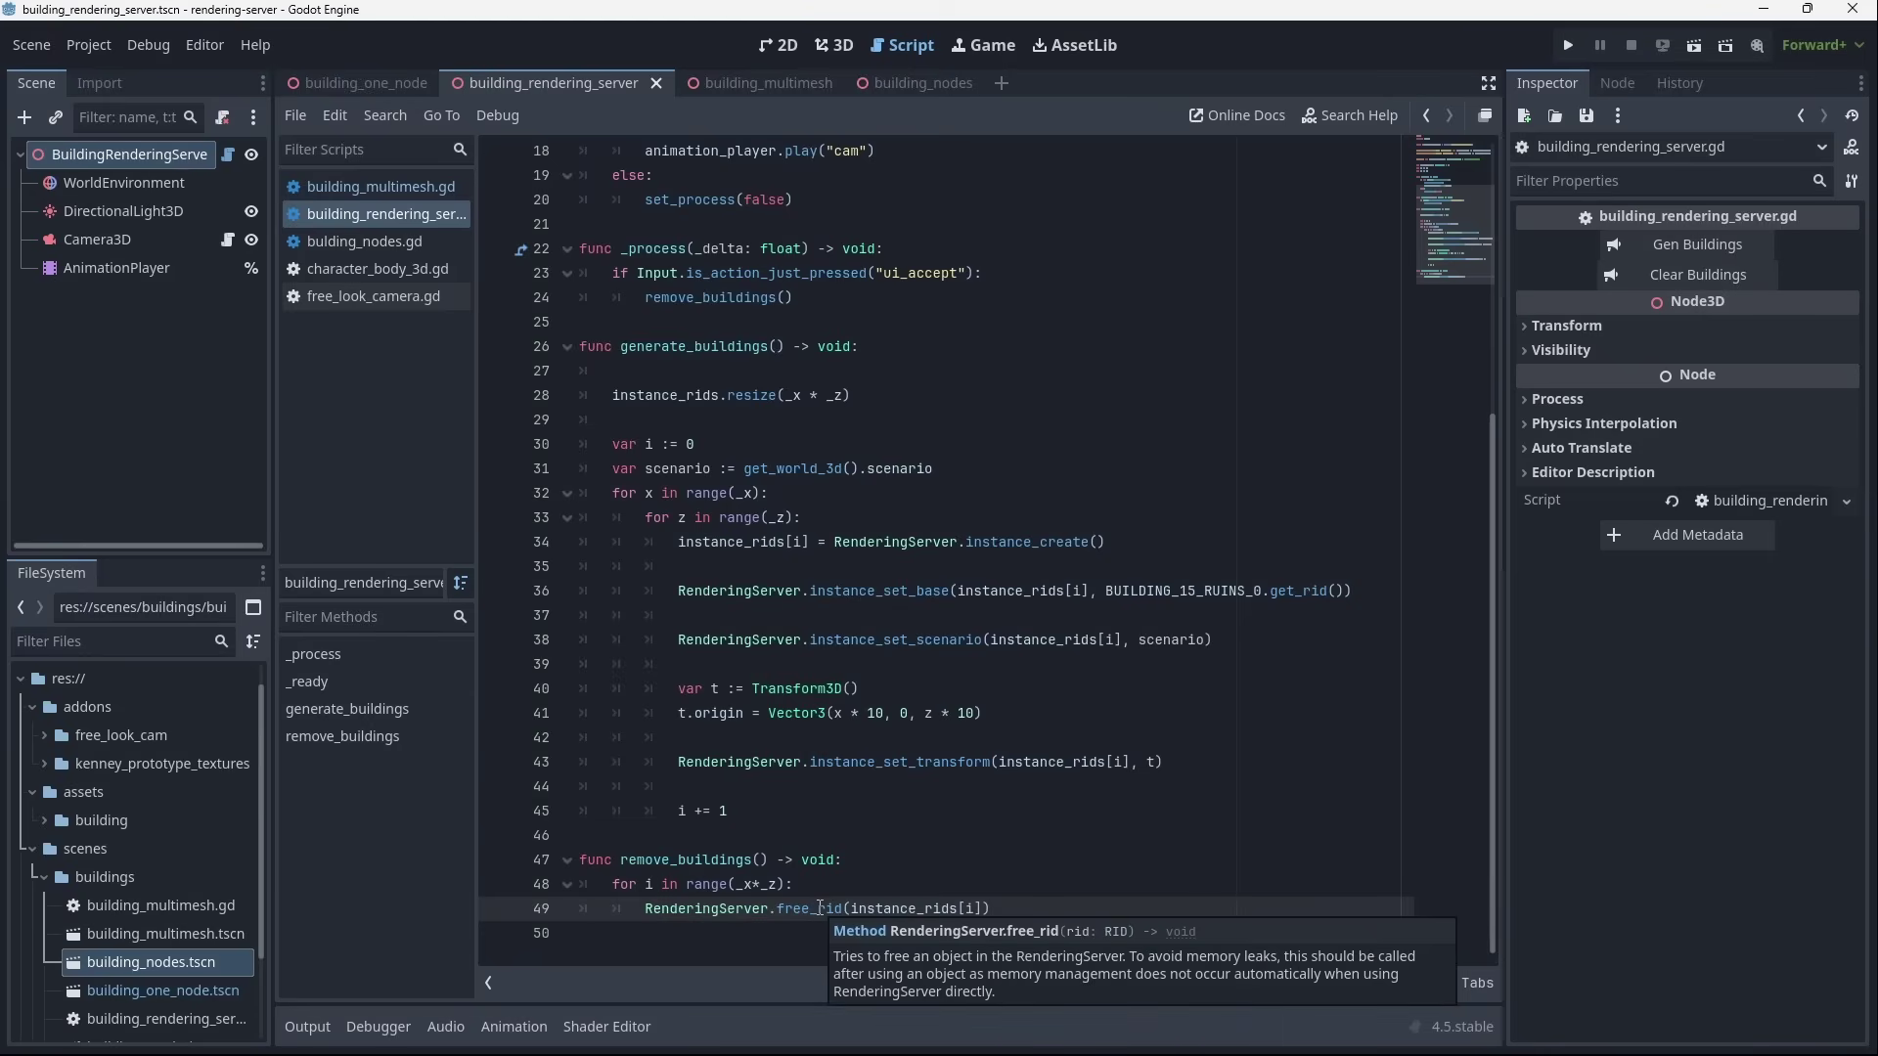
Step: Try adding a RenderingServer.instance_set_vis call below the instance_set_transform line, highlighting the instance_set_visible completion
click(1273, 758)
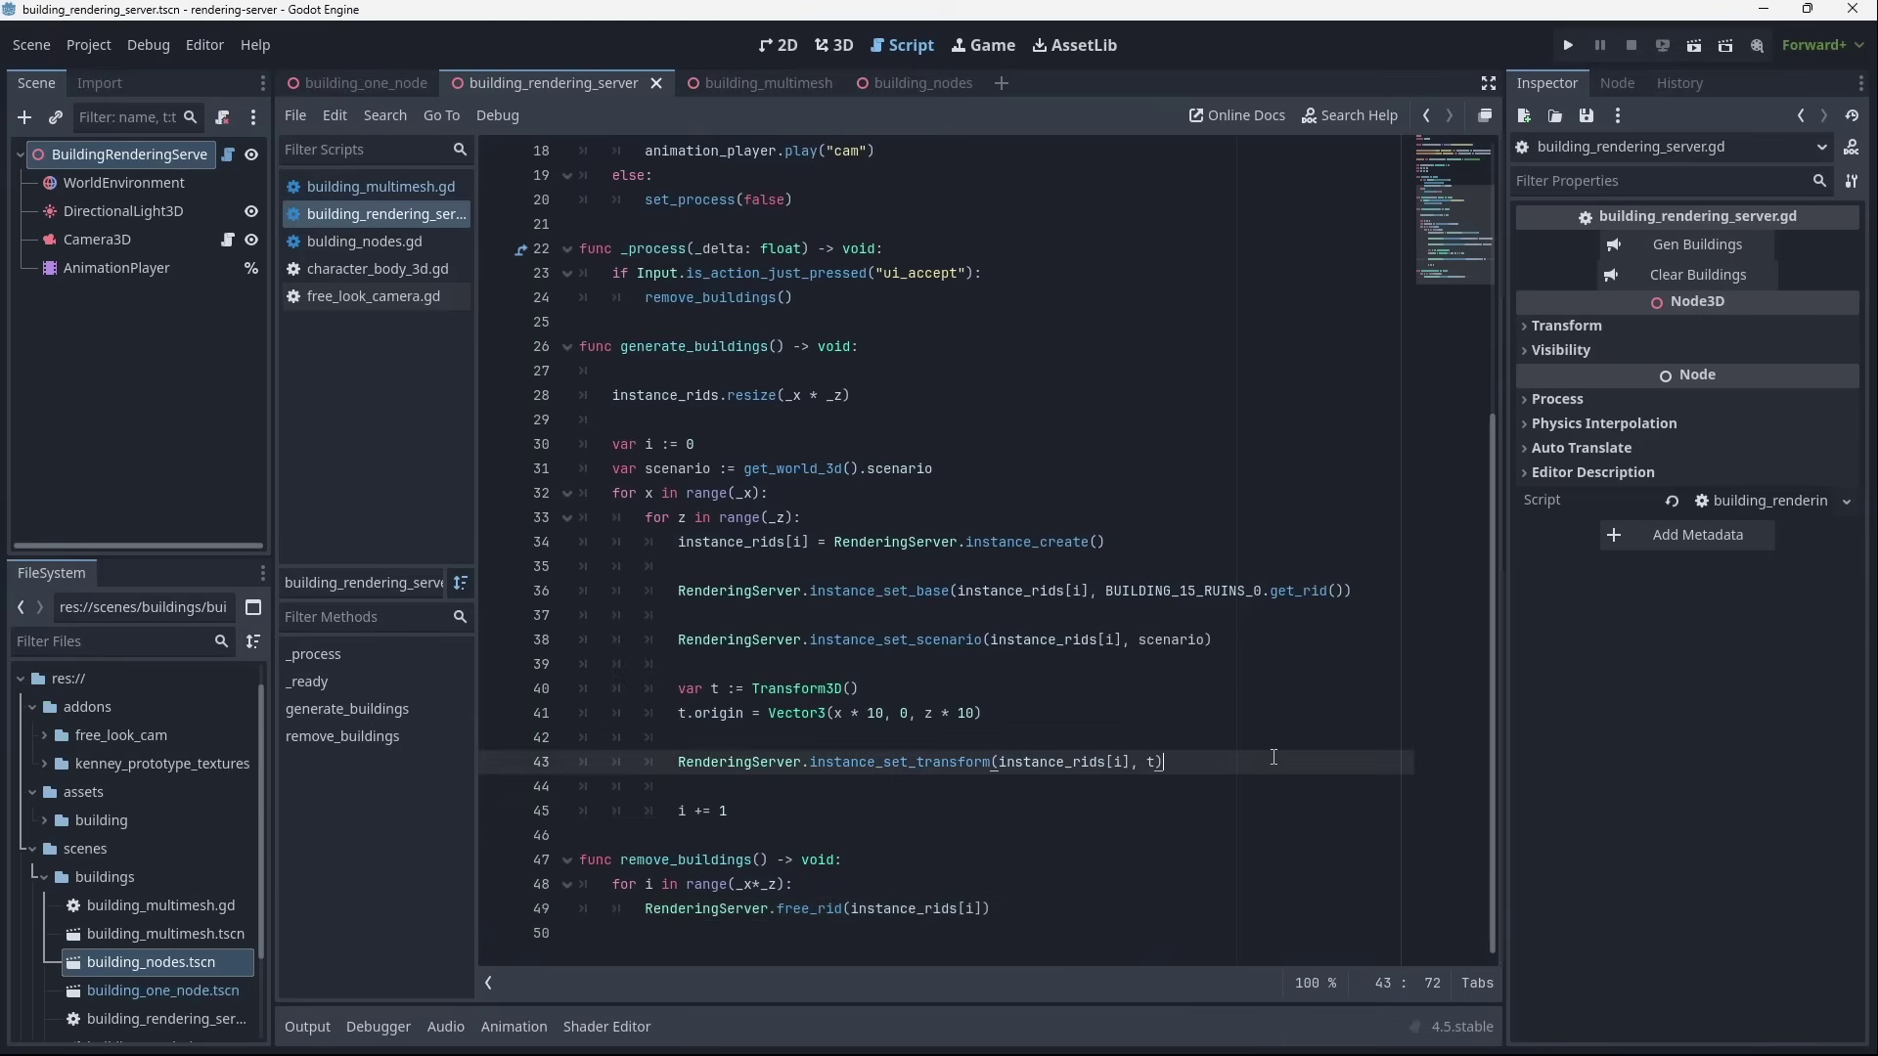
key(Return)
key(Return)
text(Re)
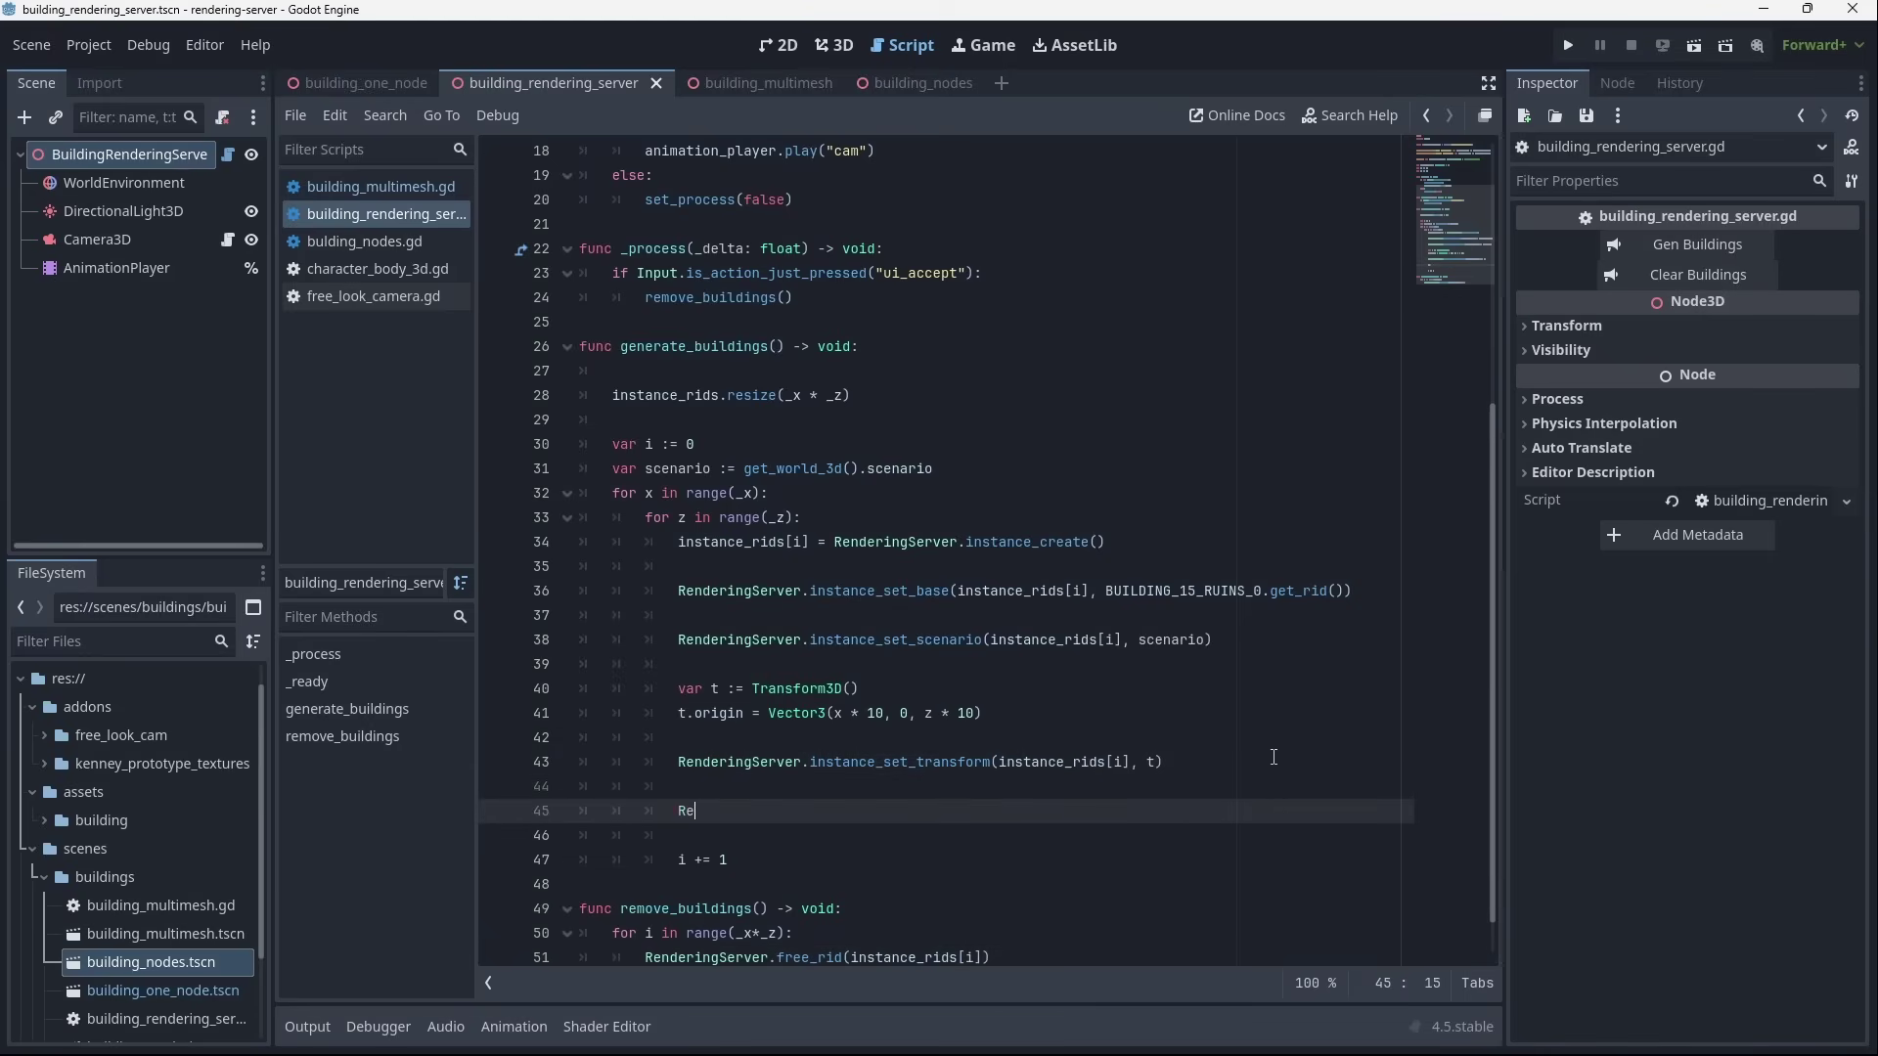
text(instance)
text(-set)
key(BackSpace)
key(BackSpace)
key(BackSpace)
key(BackSpace)
text(_set_vis)
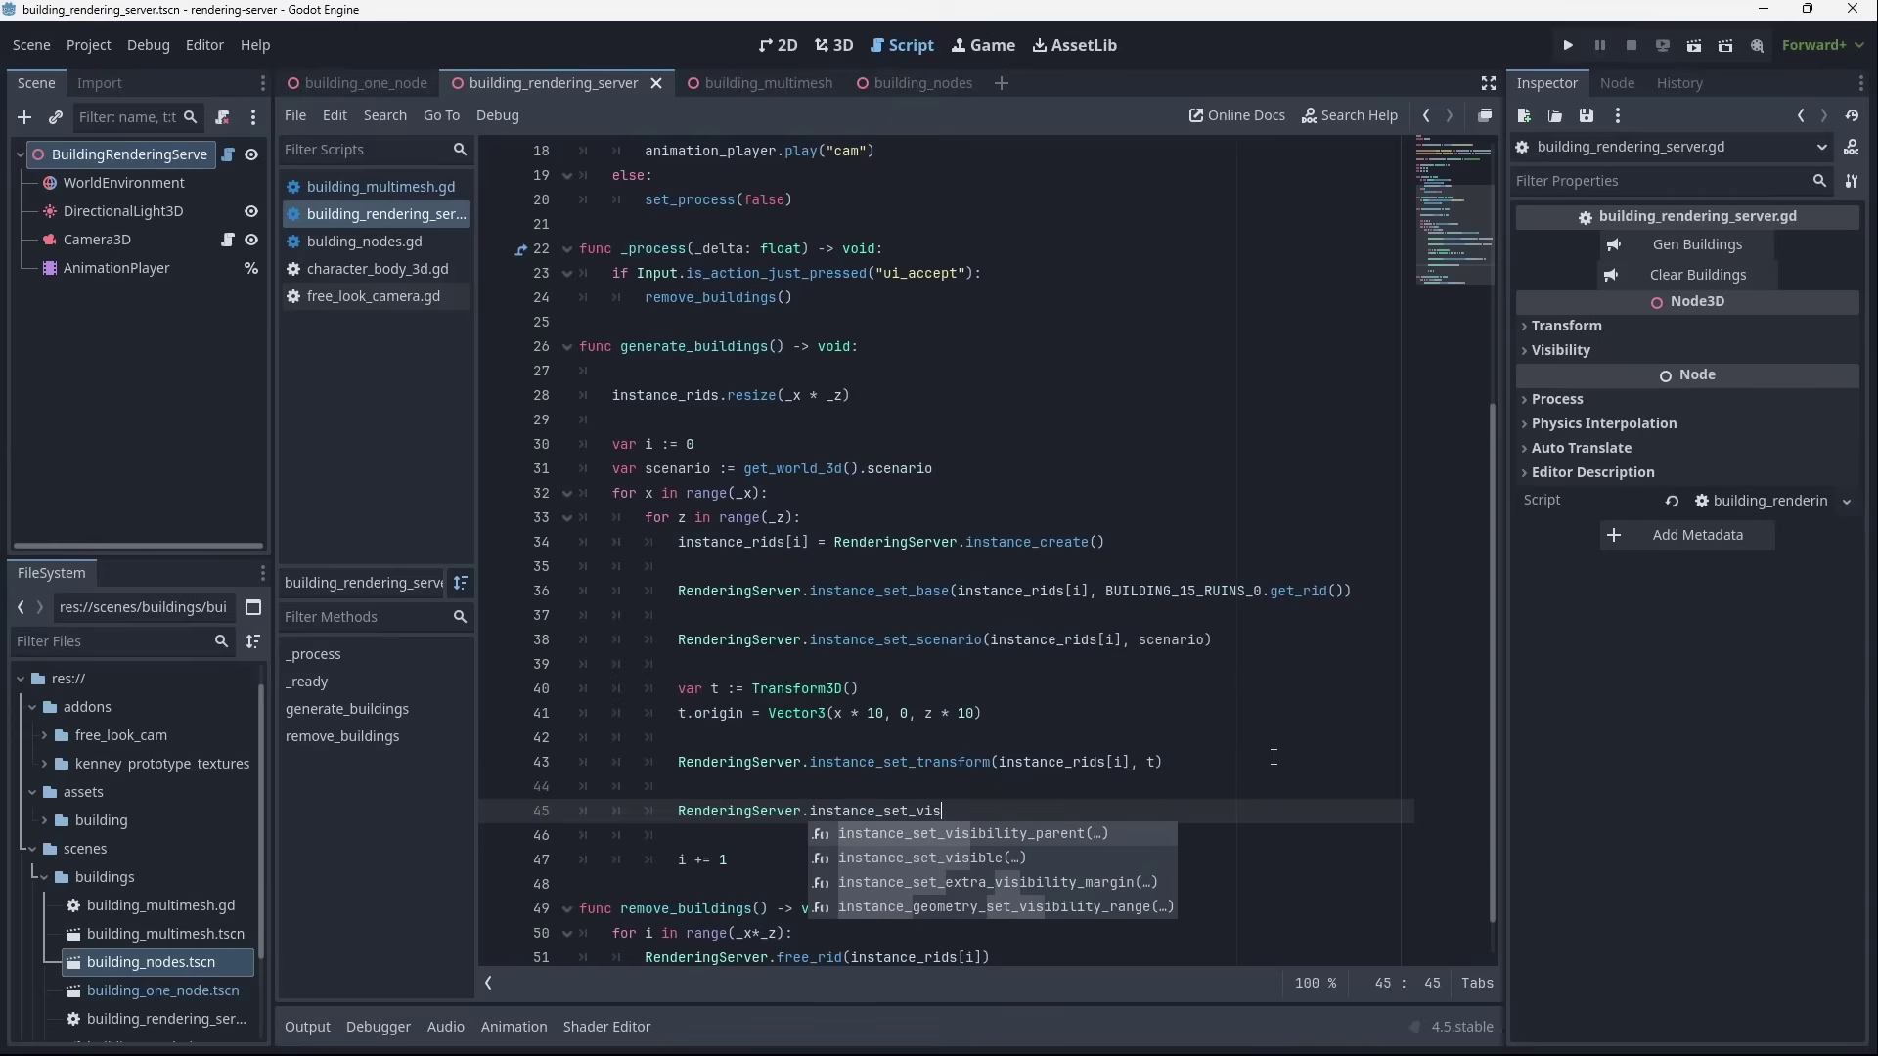
key(Down)
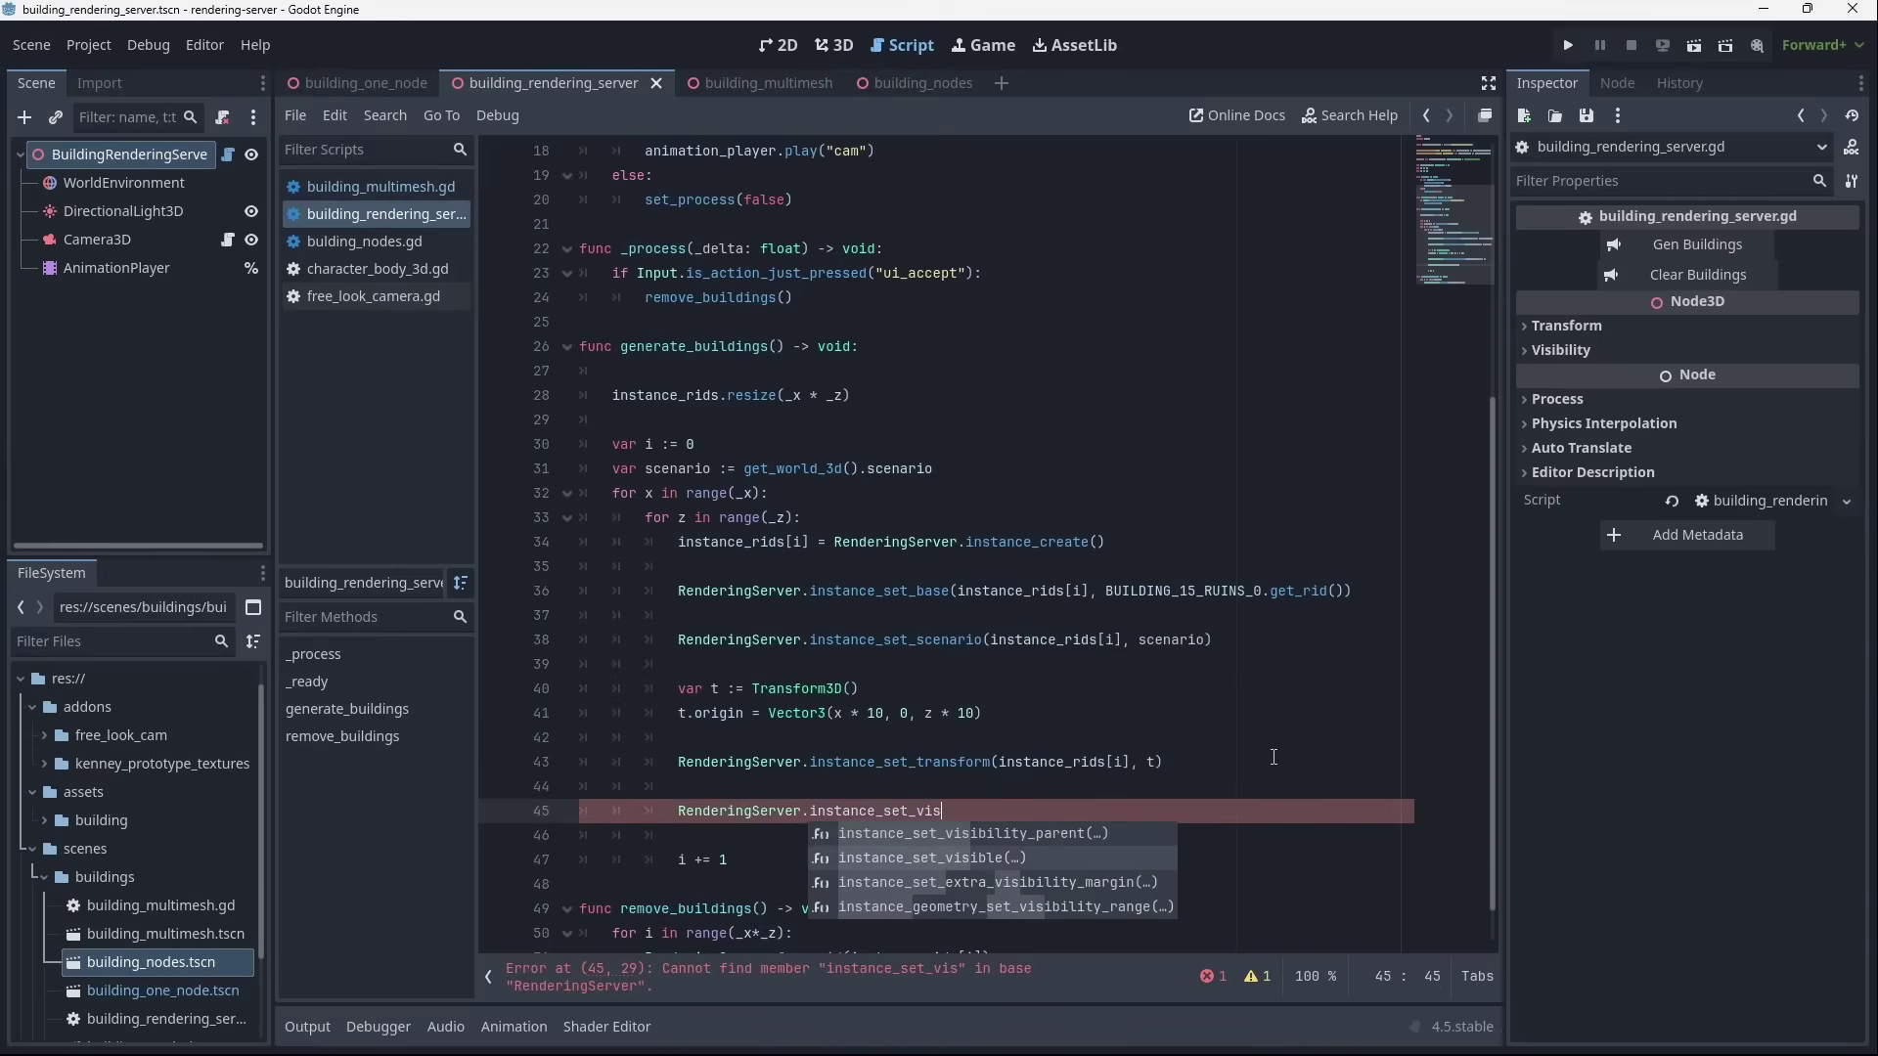
Step: Remove the unfinished RenderingServer.instance_set_vis line and its extra blank line from generate_buildings()
click(1267, 666)
click(1117, 840)
key(shift+Up)
key(shift+Up)
key(BackSpace)
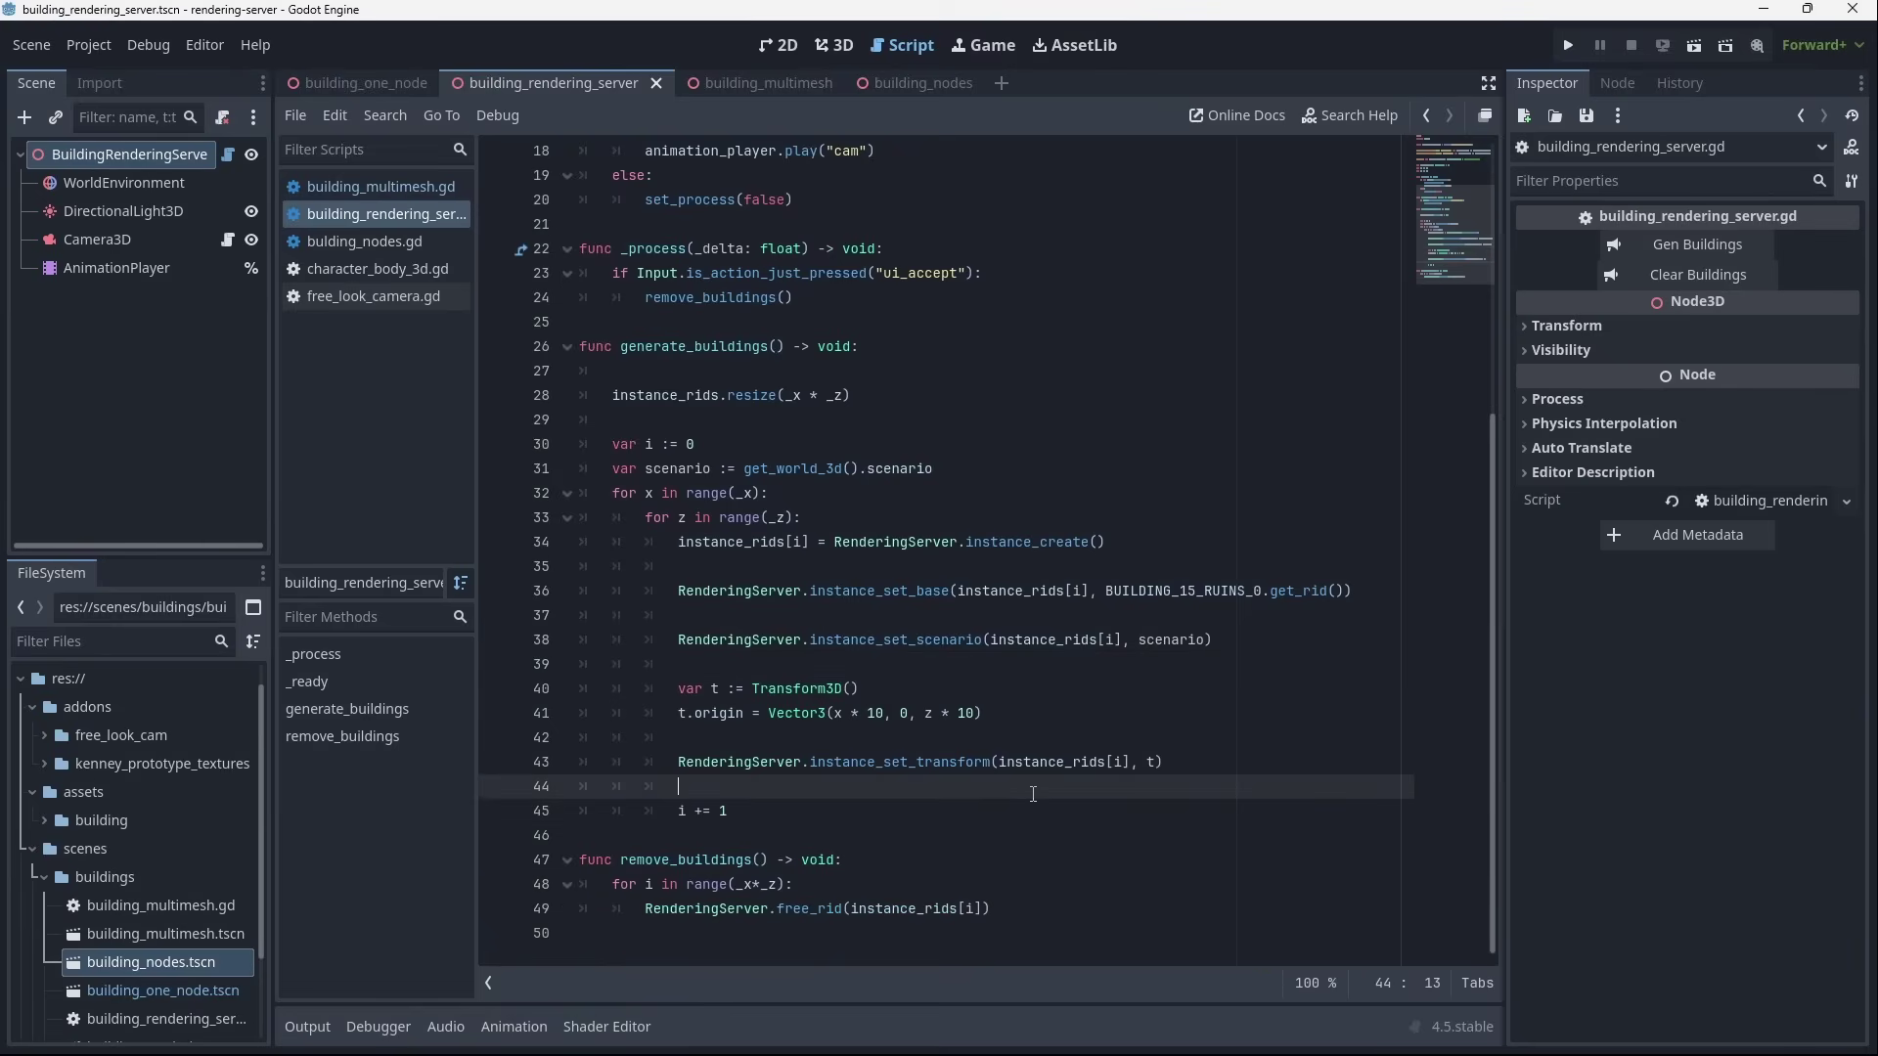
Step: Check the building_rendering_server scene in the 3D view, run it and display the debugger's performance monitors
click(833, 45)
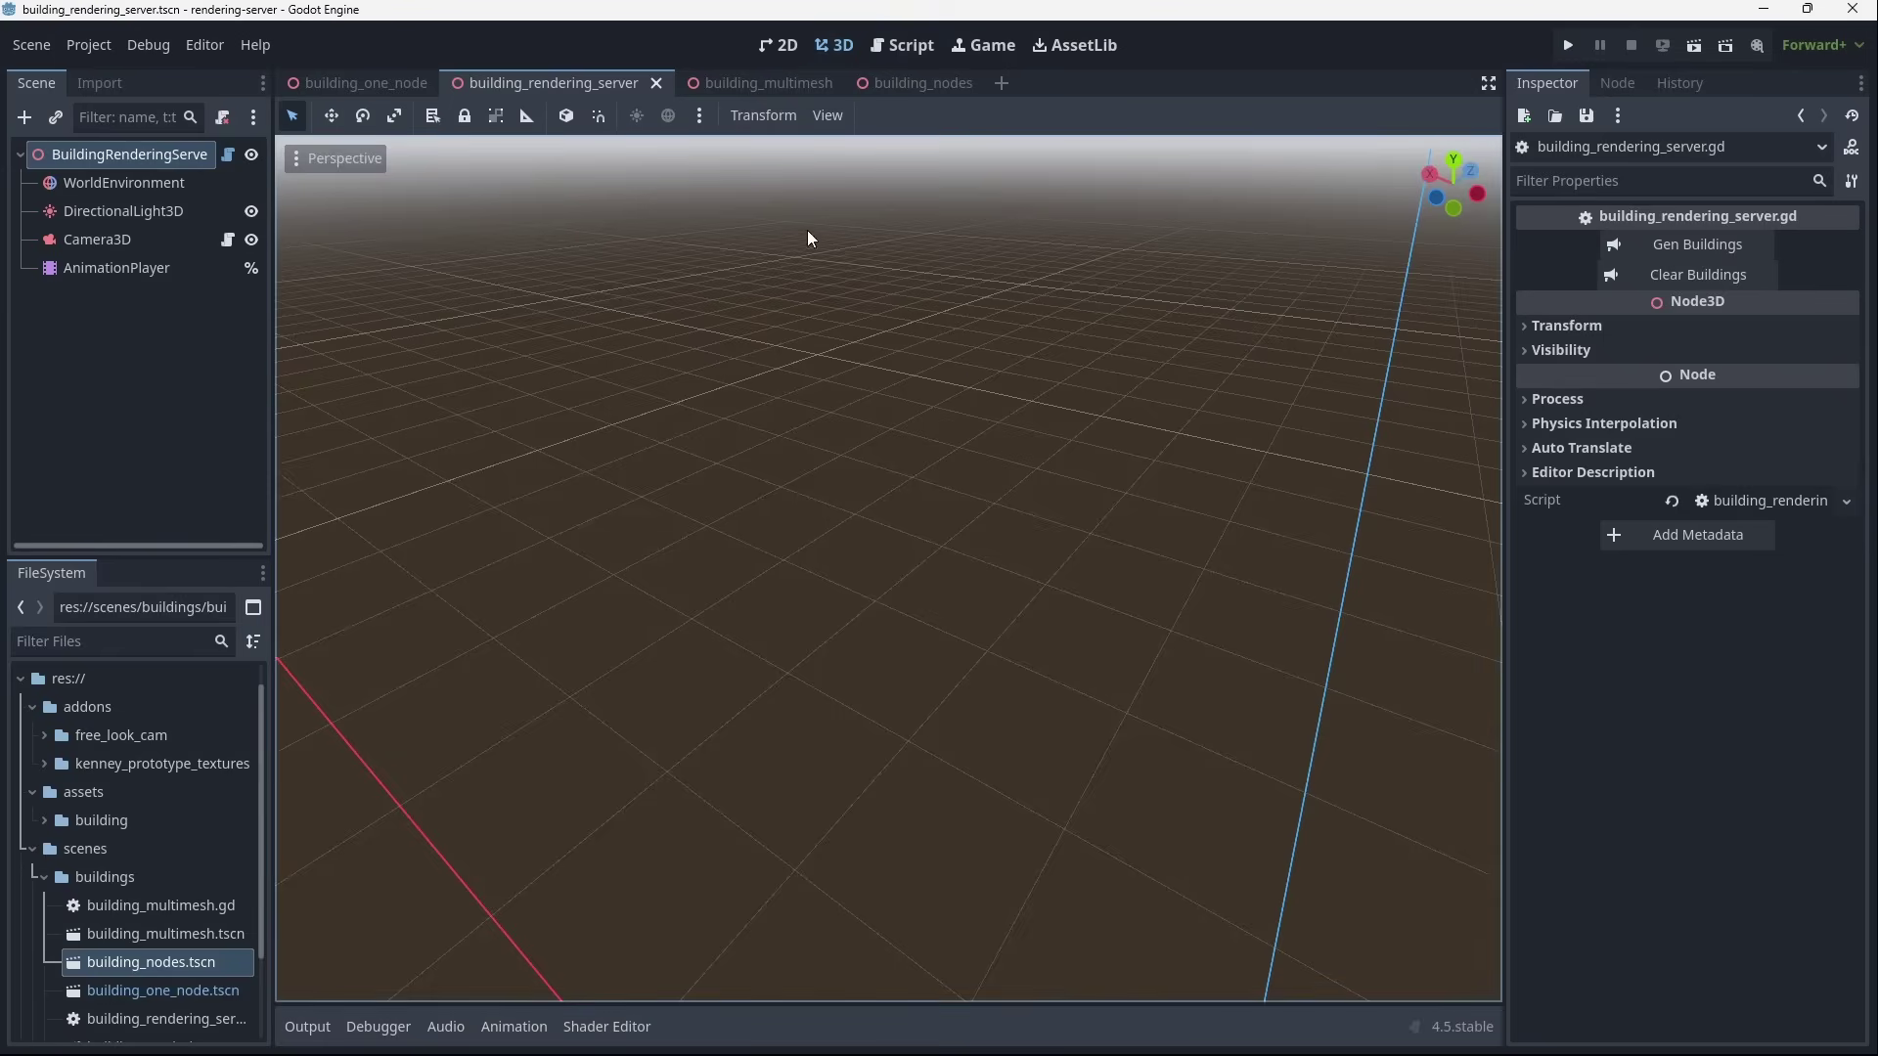
middle_drag(808, 235, 991, 428)
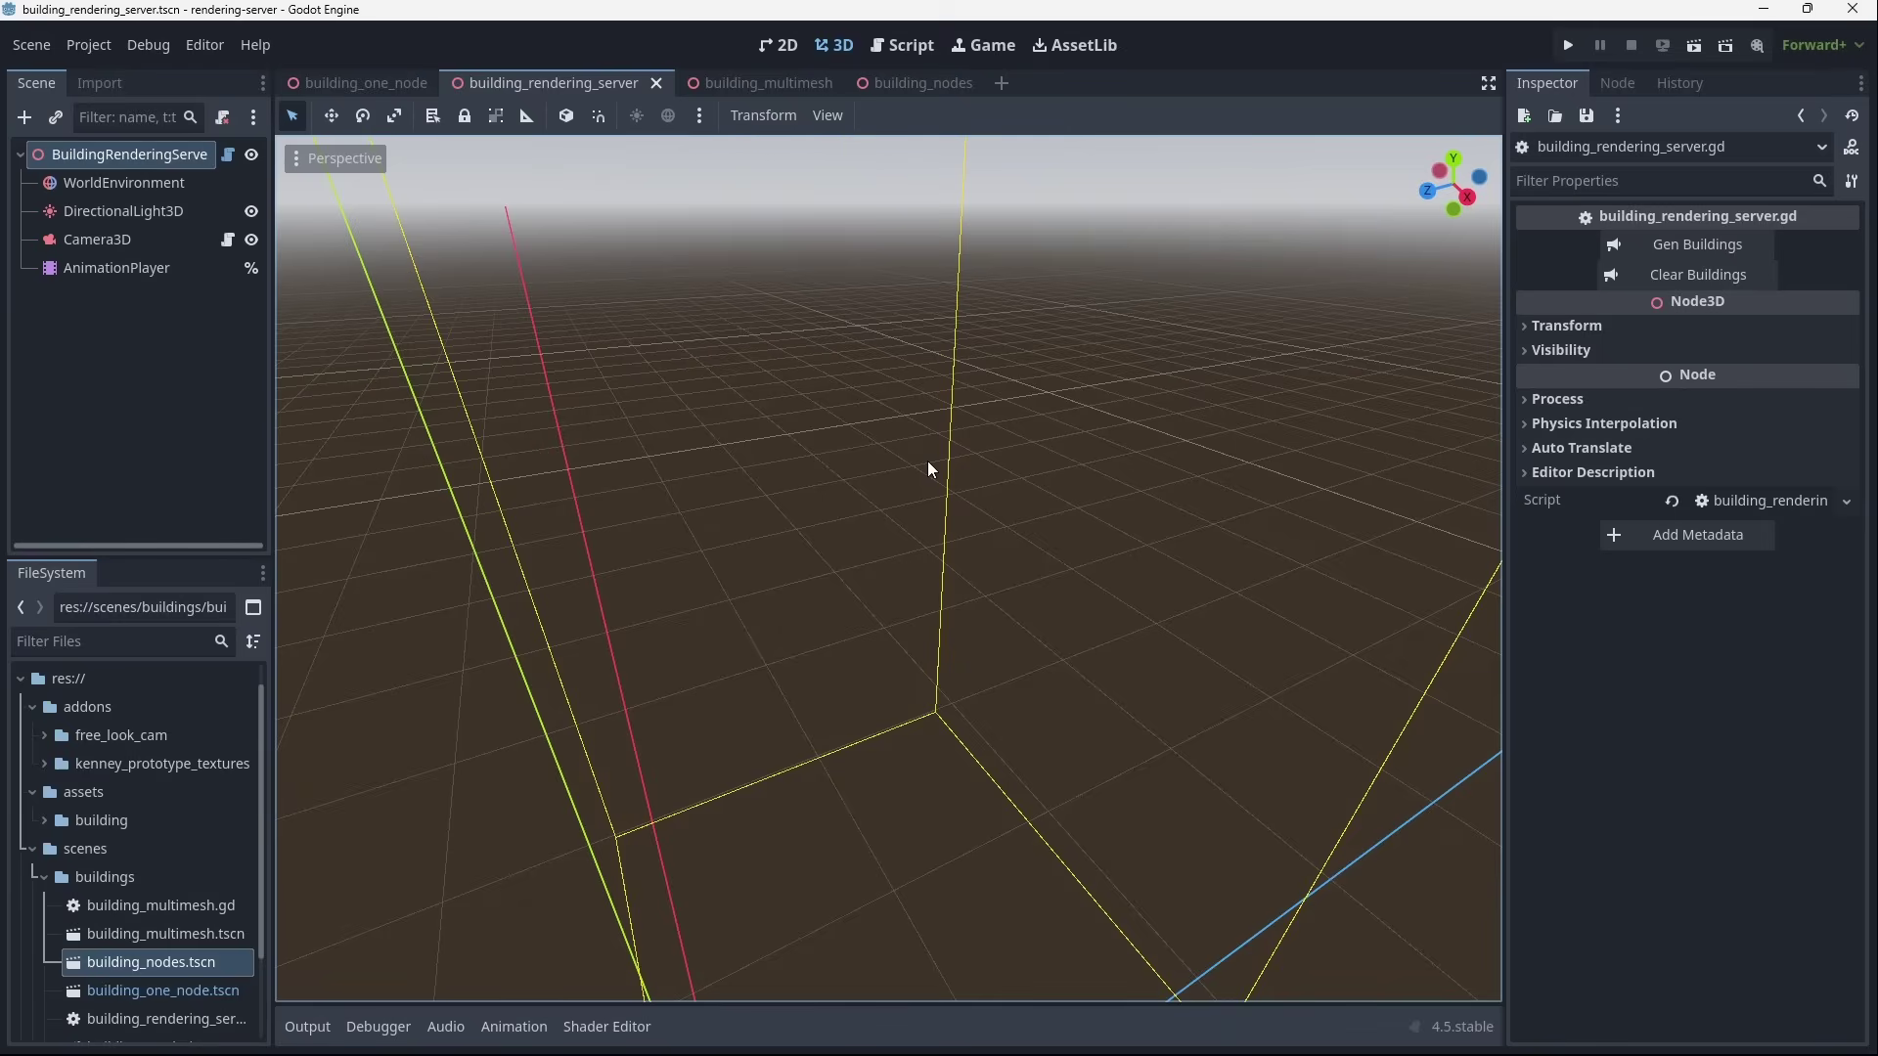
click(1699, 45)
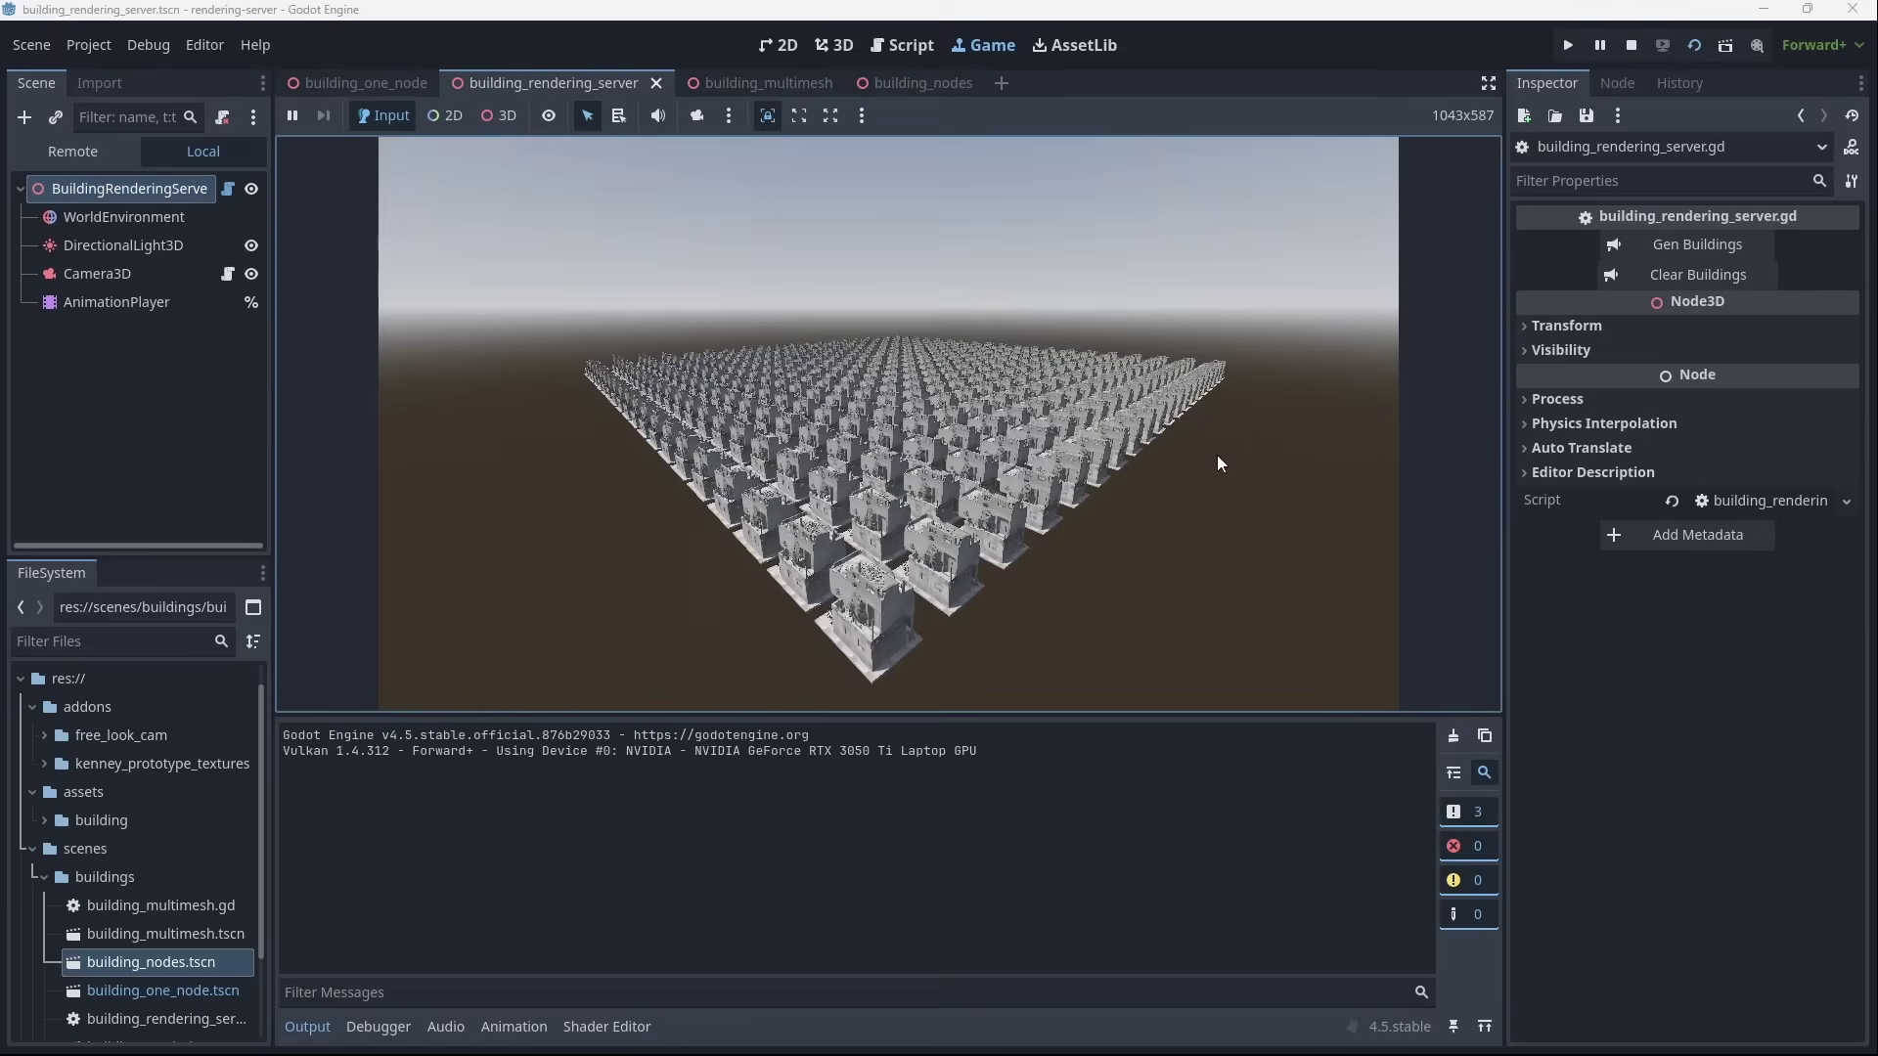
click(393, 1029)
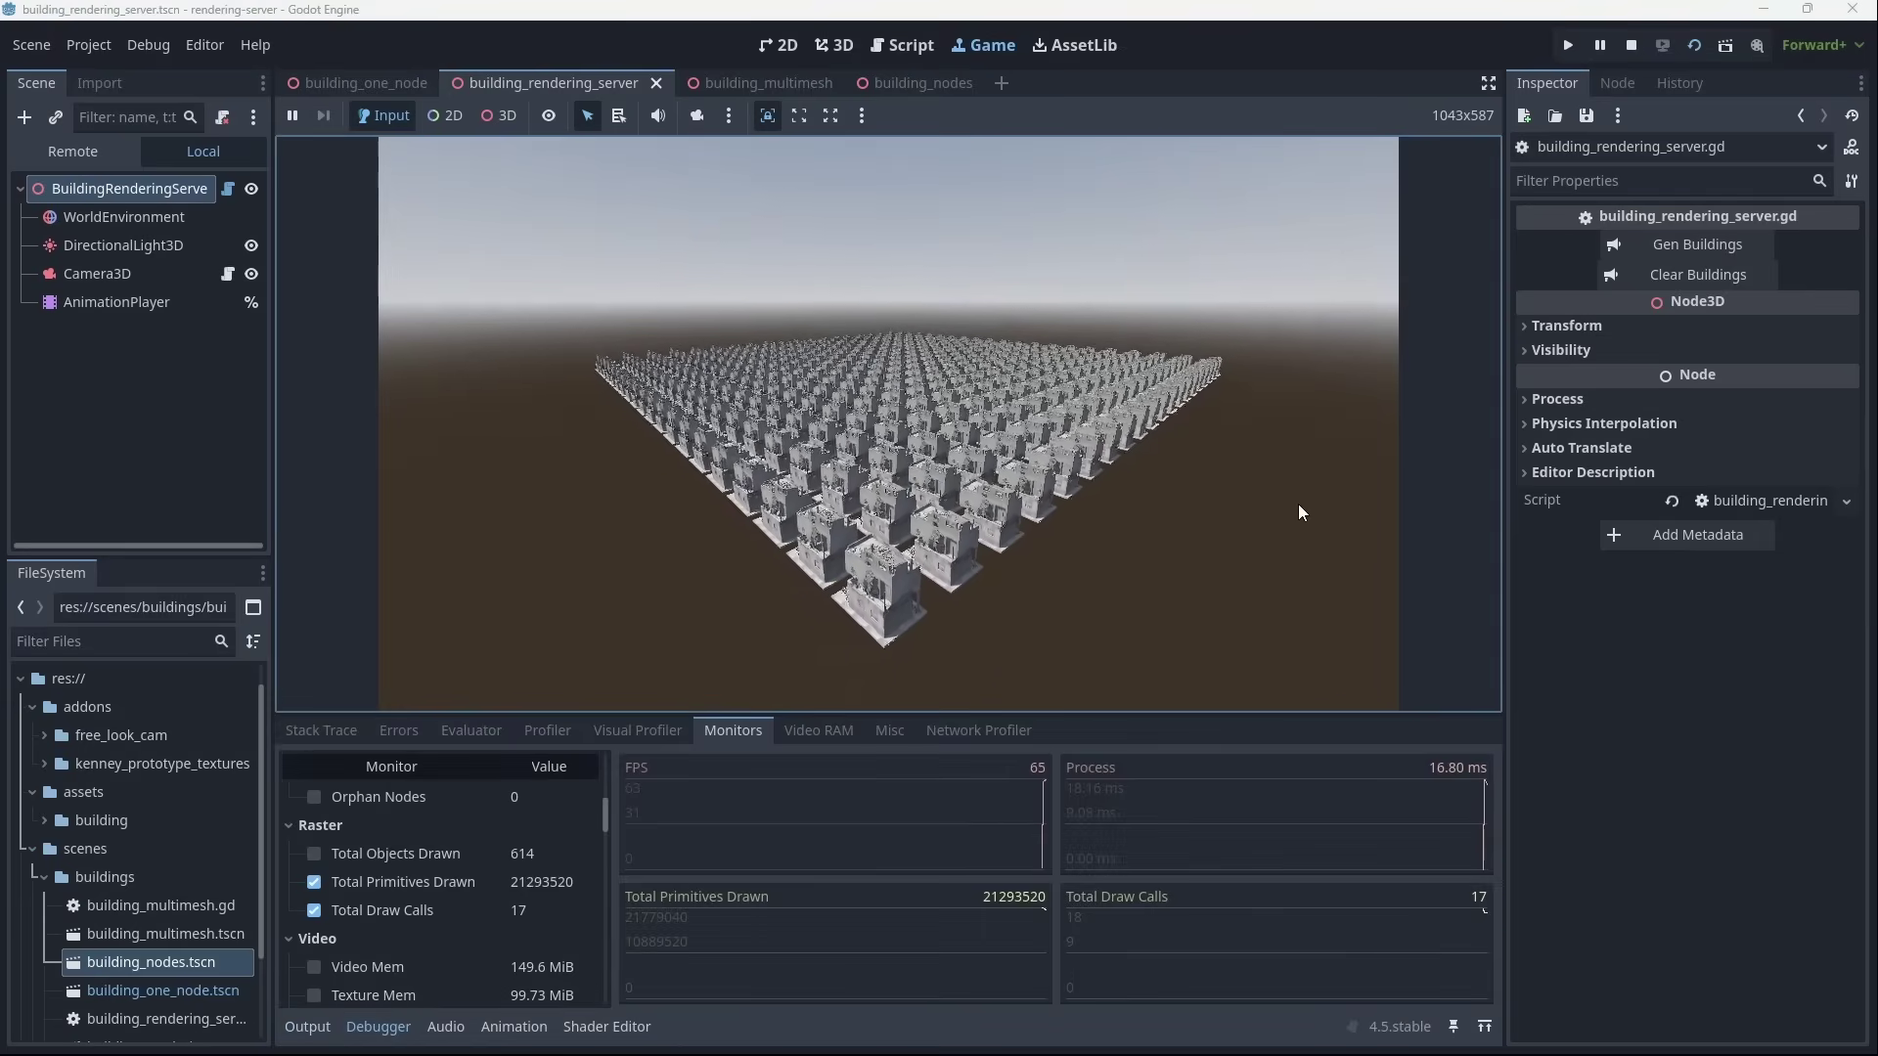